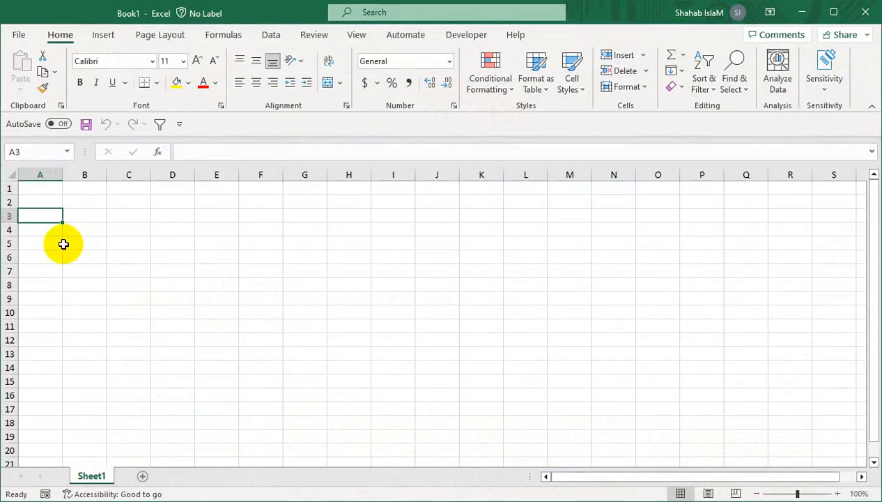
# Enter the row labels "Time in" in A3 and "time out" in A4.
pyautogui.write('Time')
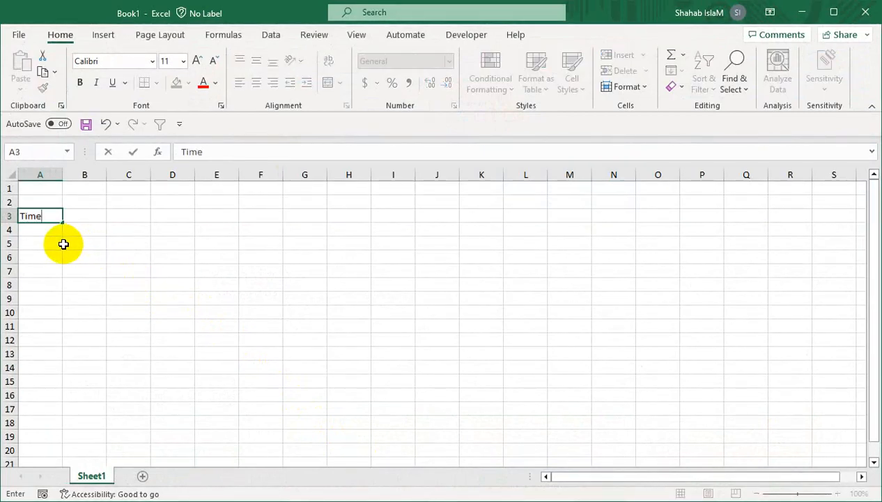
pyautogui.press('Return')
pyautogui.press('Up')
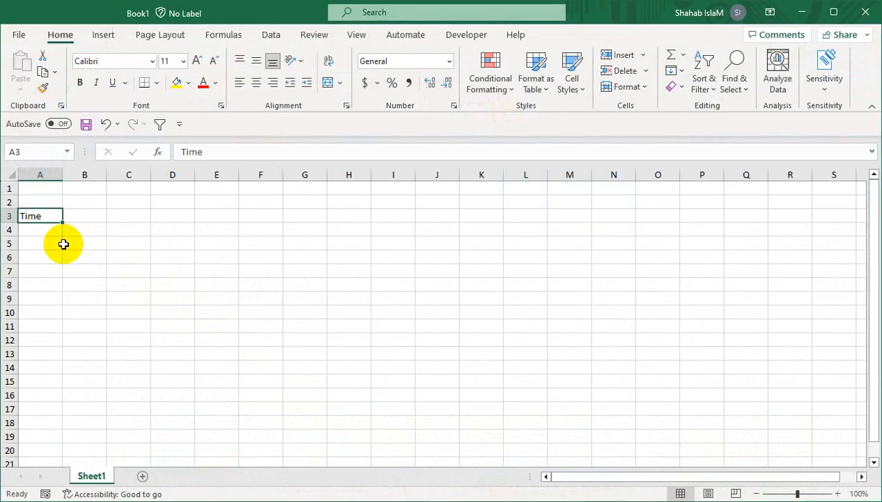
pyautogui.press('F2')
pyautogui.write('inm')
pyautogui.press('BackSpace')
pyautogui.press('Return')
pyautogui.write('tim')
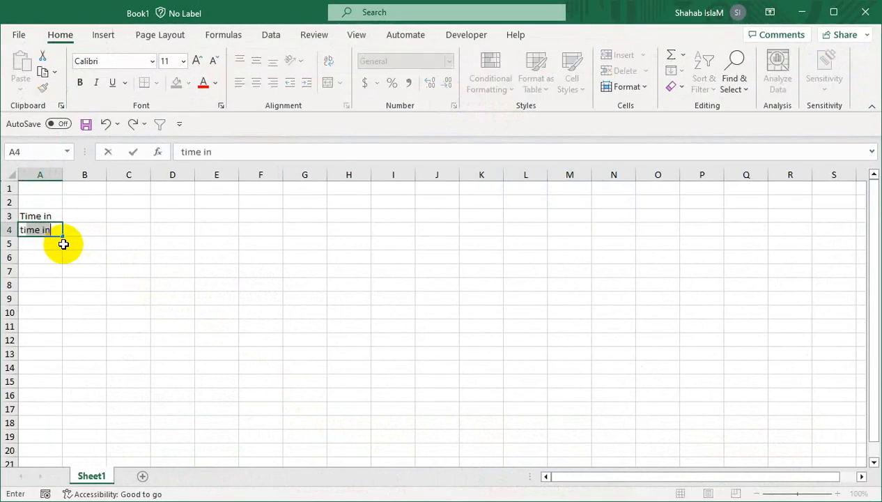
pyautogui.write('e out')
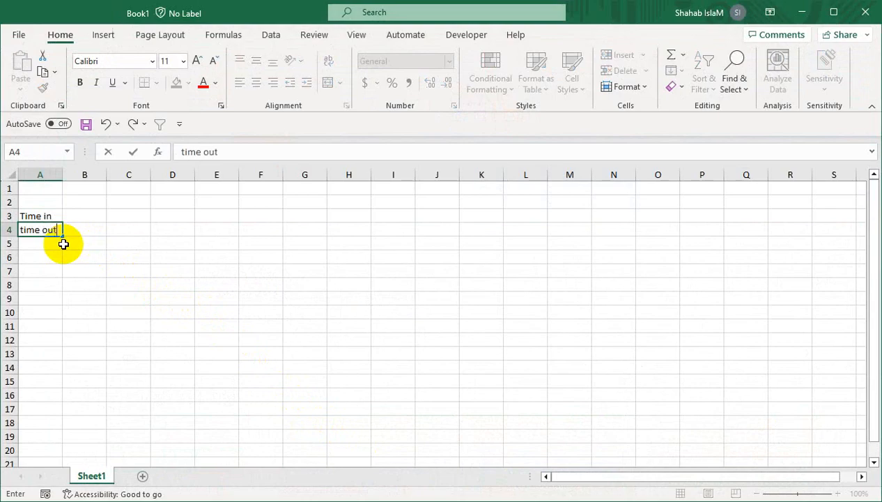
pyautogui.press('Return')
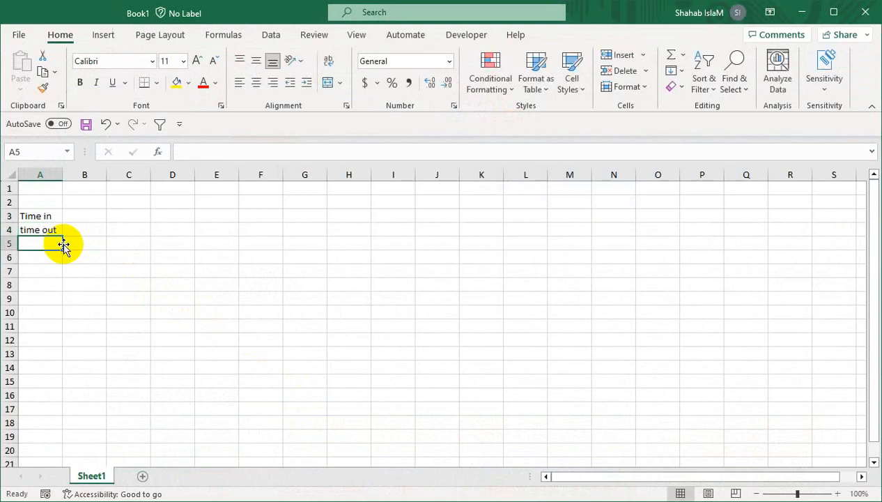
# Enter the label "Total hours" in A5 and autofit the width of column A.
pyautogui.write('to')
pyautogui.press('BackSpace')
pyautogui.press('BackSpace')
pyautogui.press('BackSpace')
pyautogui.write('Total')
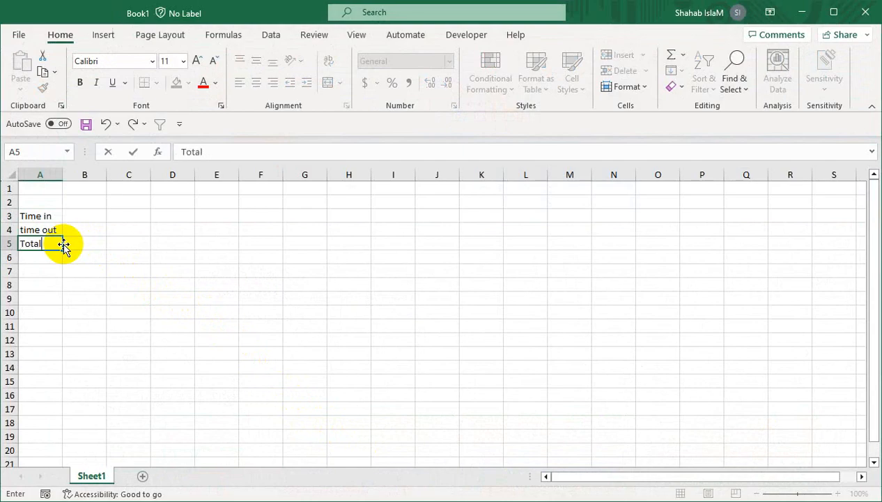
pyautogui.write(' hour')
pyautogui.press('Return')
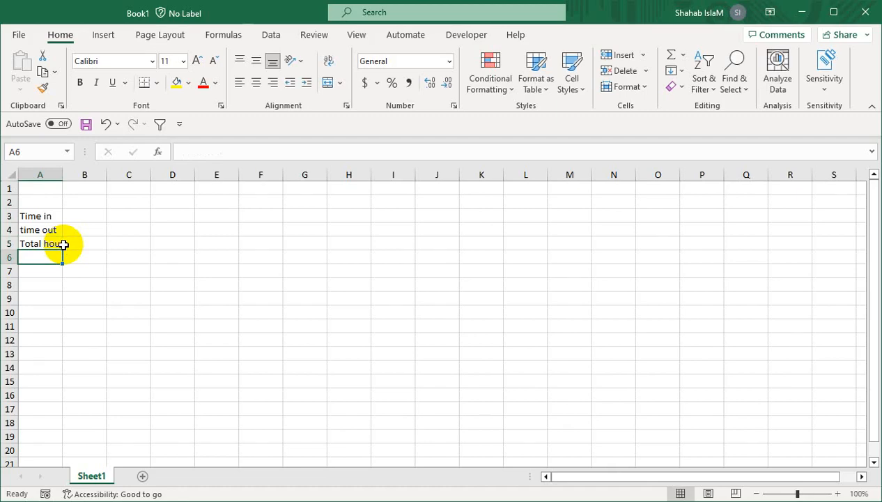
pyautogui.doubleClick(62, 175)
# Enter the first employee's name in B2 and autofill the employee name series across to N2.
pyautogui.click(83, 203)
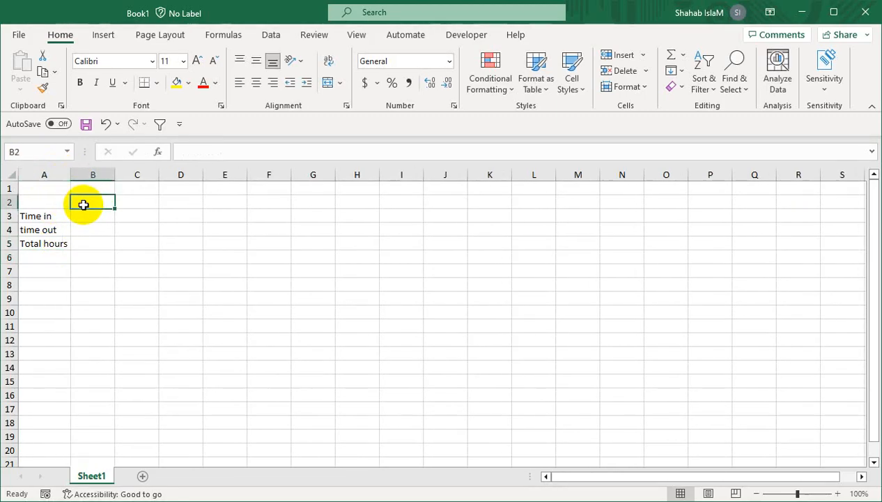
pyautogui.write('safi')
pyautogui.press('Tab')
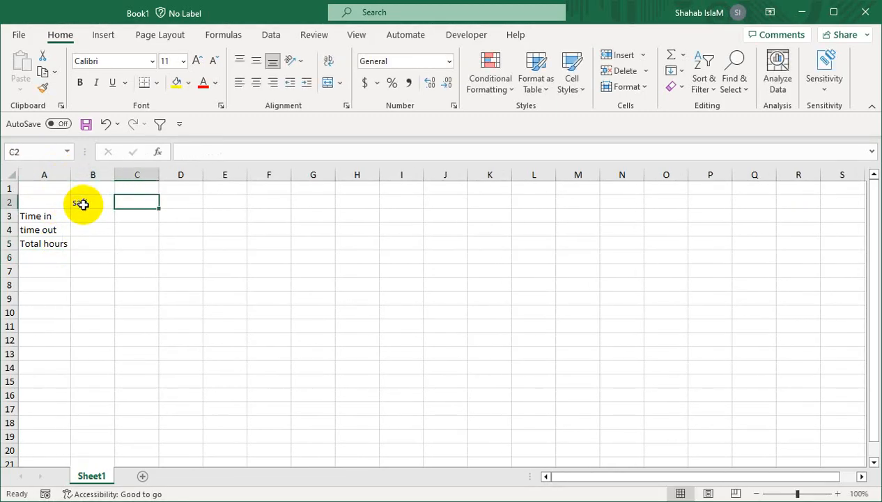
pyautogui.click(96, 202)
pyautogui.moveTo(115, 208); pyautogui.dragTo(662, 194)
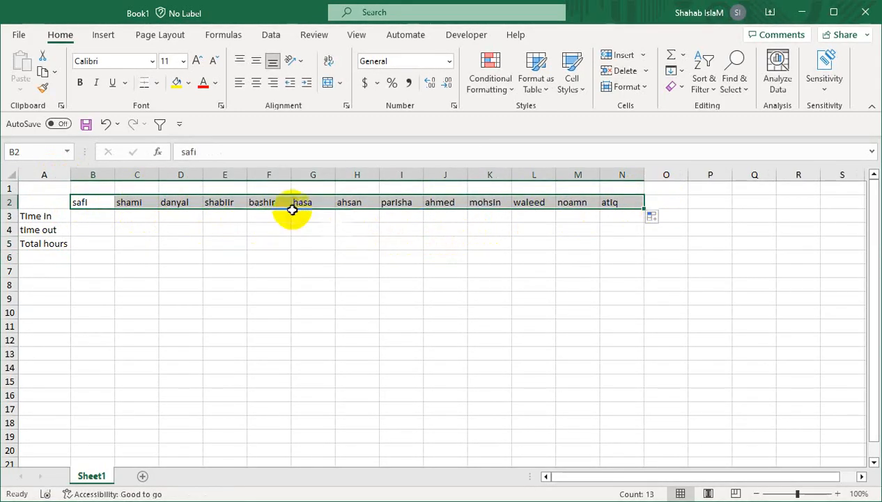
# Enter the label "Emp name" in A2.
pyautogui.click(59, 202)
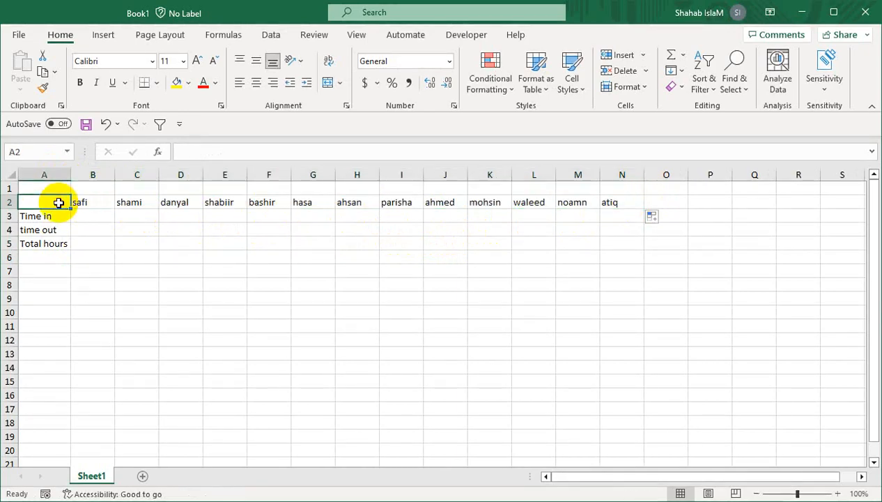
pyautogui.write('Emp name')
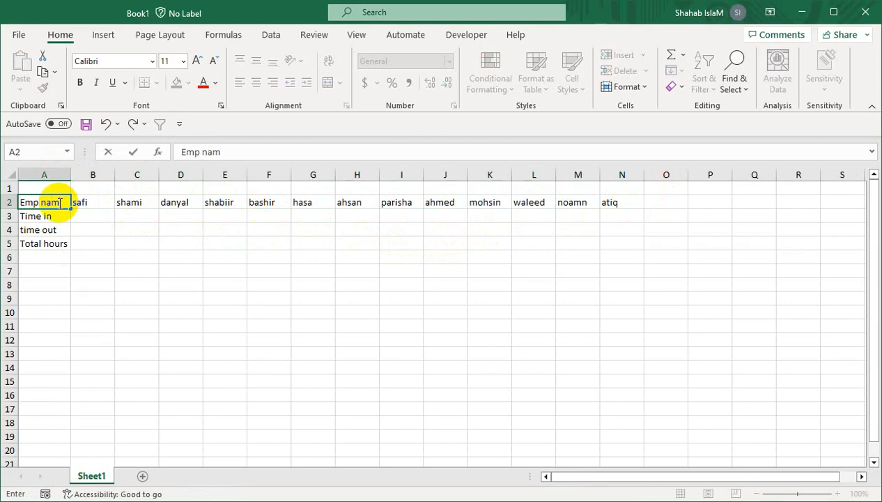
pyautogui.press('Down')
pyautogui.press('Down')
pyautogui.press('Down')
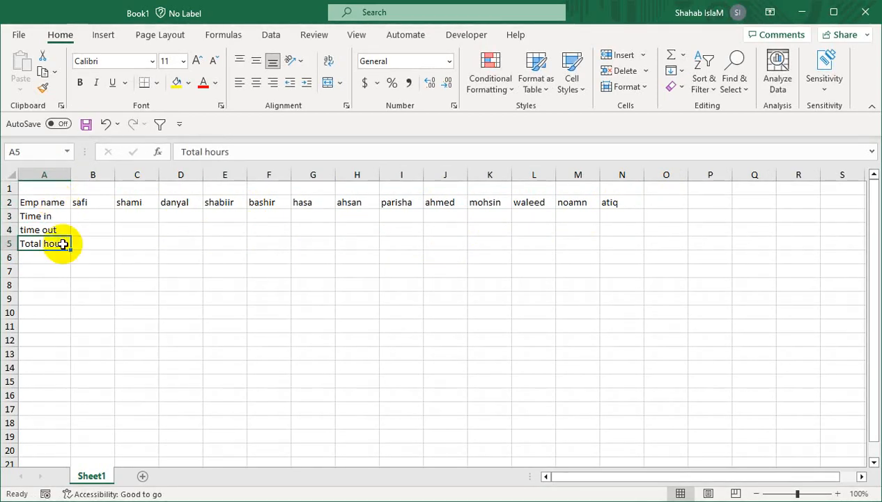
# Fill the Total hours cells B5:N5 with the lightest orange theme colour.
pyautogui.moveTo(91, 243); pyautogui.dragTo(618, 242)
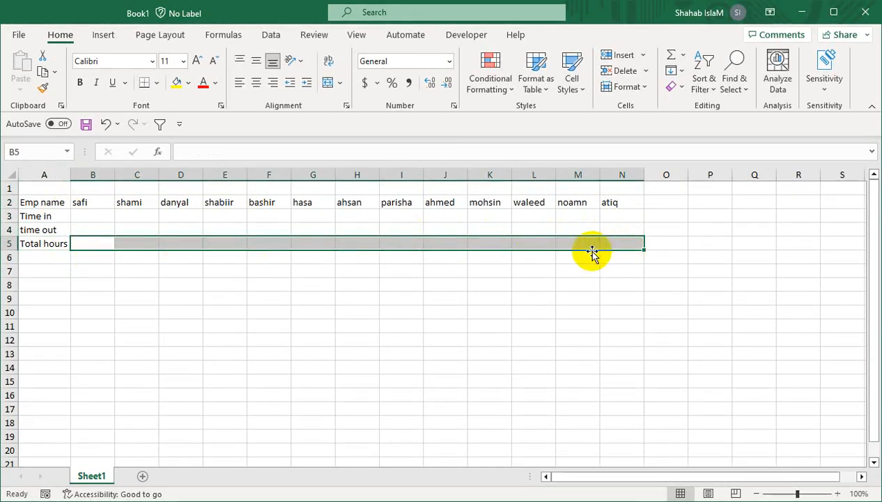
pyautogui.click(188, 82)
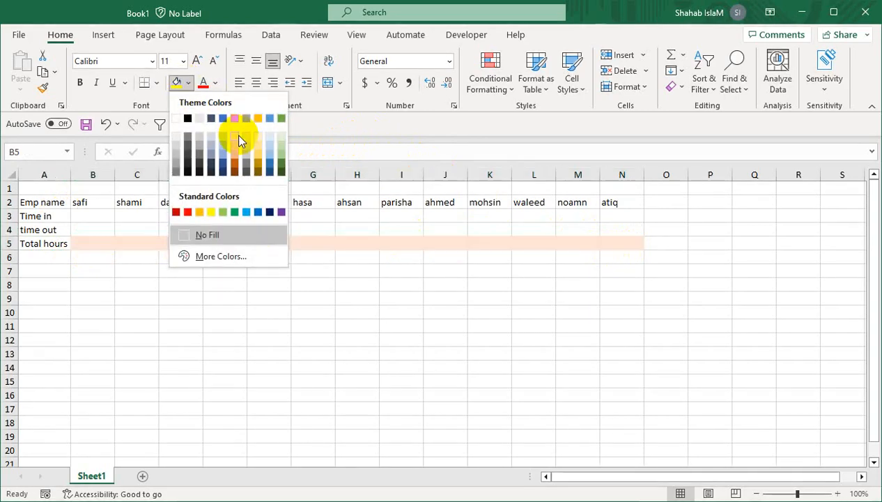
pyautogui.click(238, 139)
pyautogui.moveTo(64, 201); pyautogui.dragTo(620, 202)
pyautogui.click(99, 244)
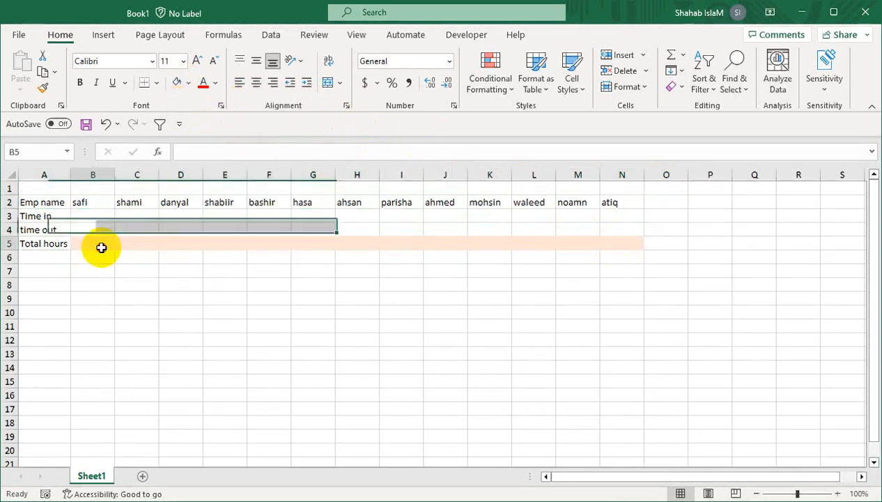
pyautogui.click(188, 82)
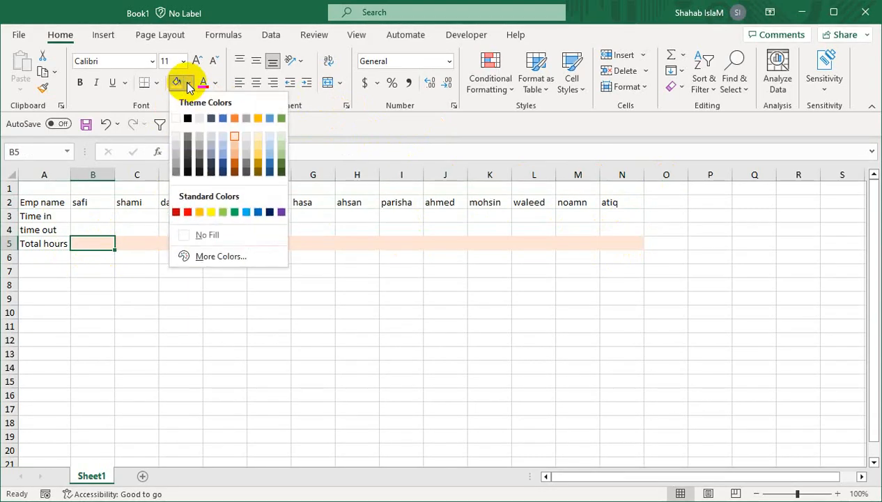
pyautogui.click(121, 261)
# Fill the header row A2:N2 with standard red, trying white and then black for its text.
pyautogui.moveTo(44, 201); pyautogui.dragTo(626, 199)
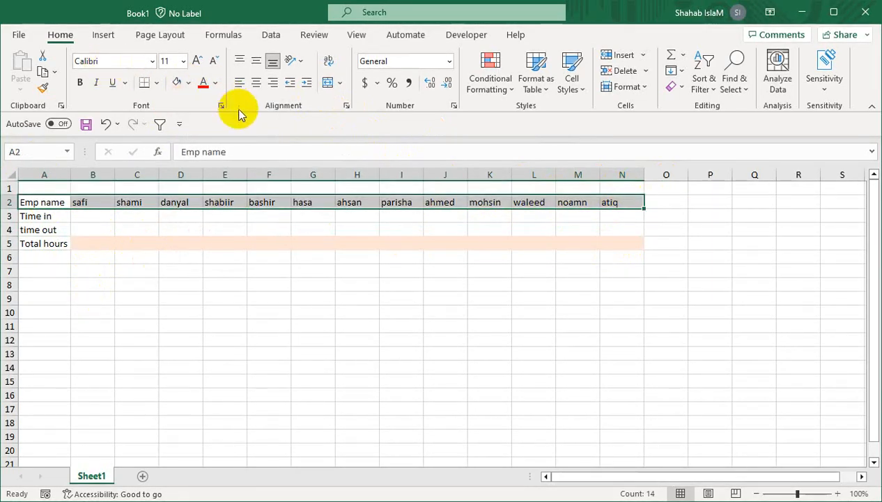
pyautogui.click(189, 85)
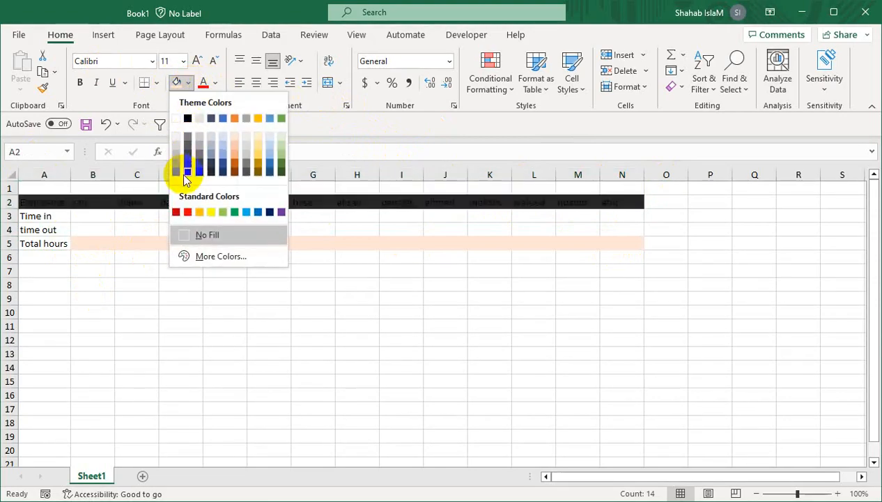
pyautogui.click(185, 213)
pyautogui.click(215, 83)
pyautogui.click(202, 144)
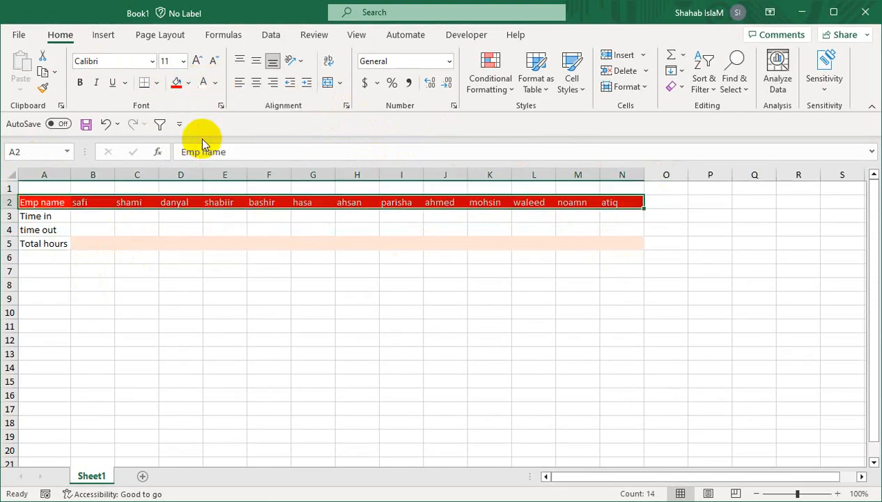
pyautogui.click(215, 83)
pyautogui.click(215, 143)
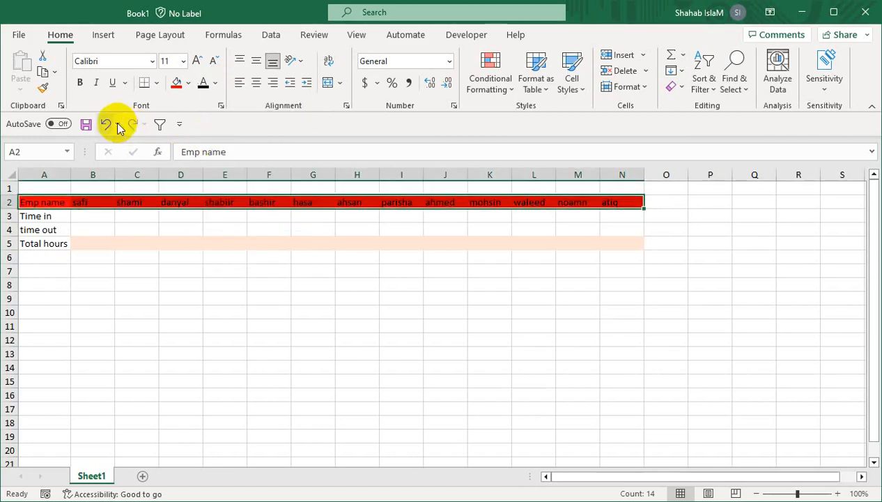
# Centre the text in the header row A2:N2 and increase its font size to 16.
pyautogui.click(257, 82)
pyautogui.click(198, 61)
pyautogui.click(198, 60)
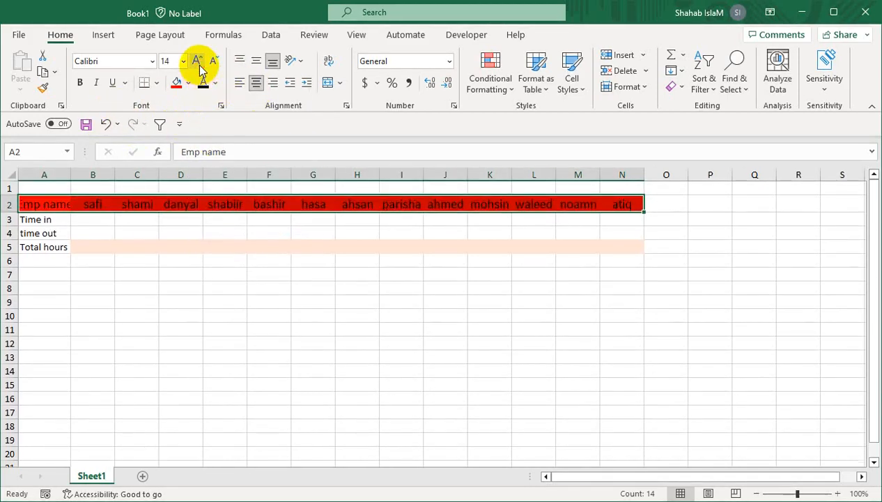
pyautogui.click(198, 61)
# Autofit the width of all the columns in the sheet.
pyautogui.click(12, 173)
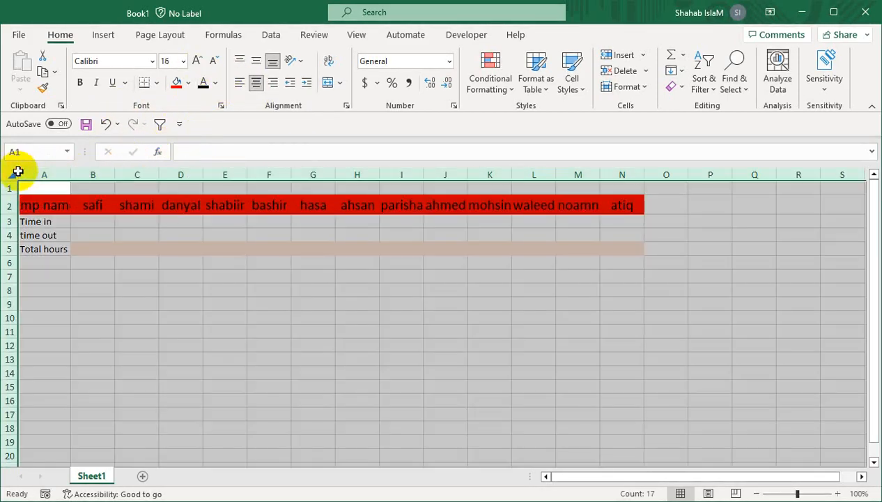
pyautogui.doubleClick(70, 174)
pyautogui.click(171, 186)
# Set the text of the header row A2:N2 to white and its fill to dark red.
pyautogui.moveTo(50, 205); pyautogui.dragTo(621, 205)
pyautogui.click(216, 83)
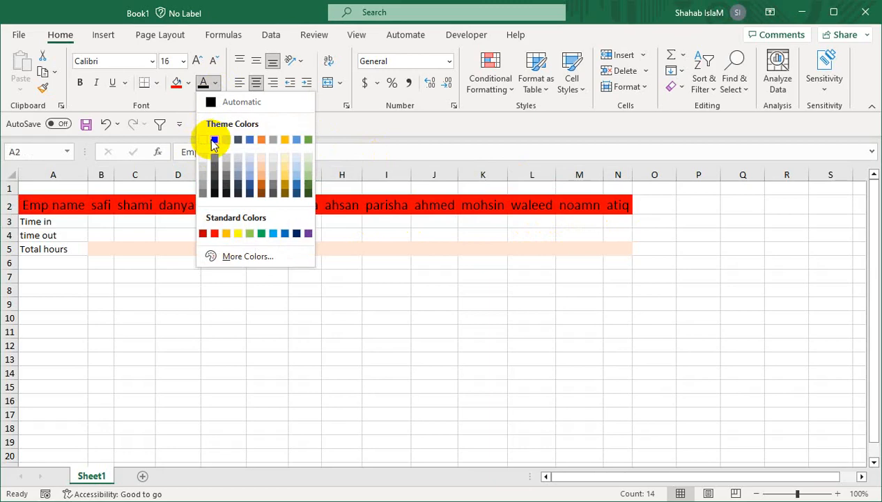
pyautogui.click(203, 234)
pyautogui.click(216, 83)
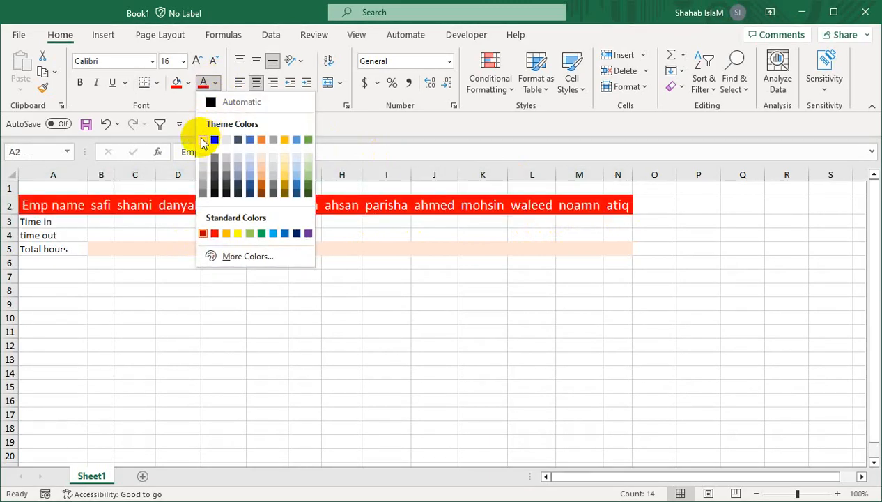
pyautogui.click(203, 140)
pyautogui.click(188, 83)
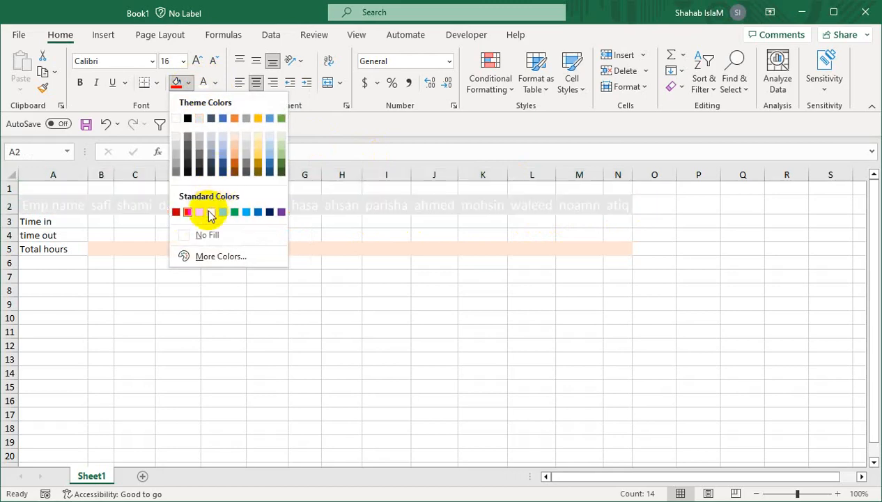
pyautogui.click(176, 212)
pyautogui.click(223, 304)
# Fill the Total hours label in A5 with the orange theme colour and widen column B slightly.
pyautogui.click(43, 247)
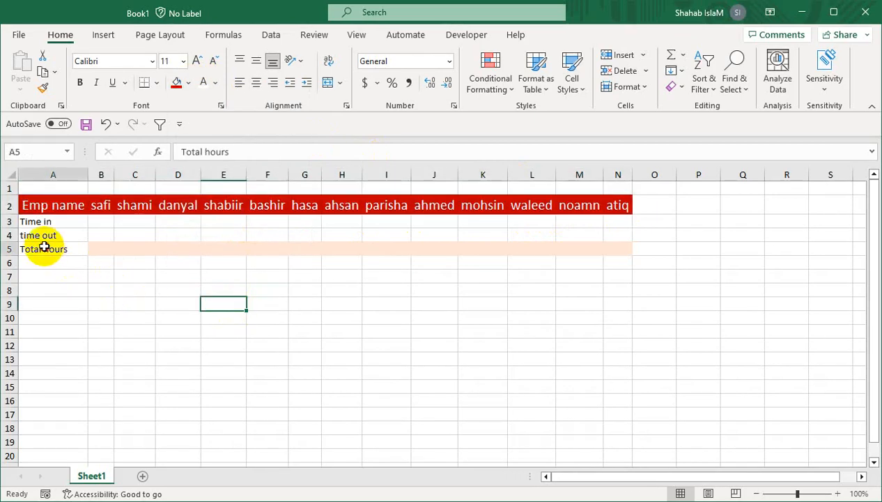
pyautogui.click(188, 83)
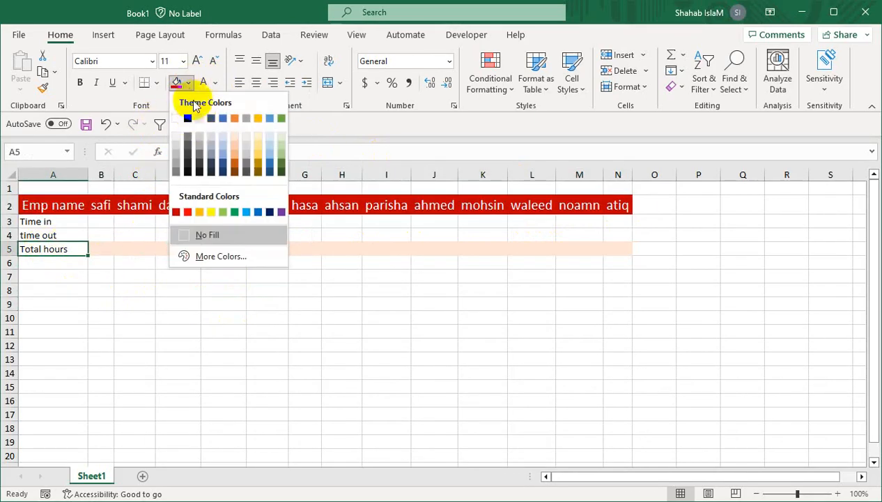
pyautogui.click(233, 118)
pyautogui.moveTo(113, 176); pyautogui.dragTo(129, 179)
# Enter the first employee's time in as 10:00 in B3 and time out as 18:00 in B4.
pyautogui.click(118, 226)
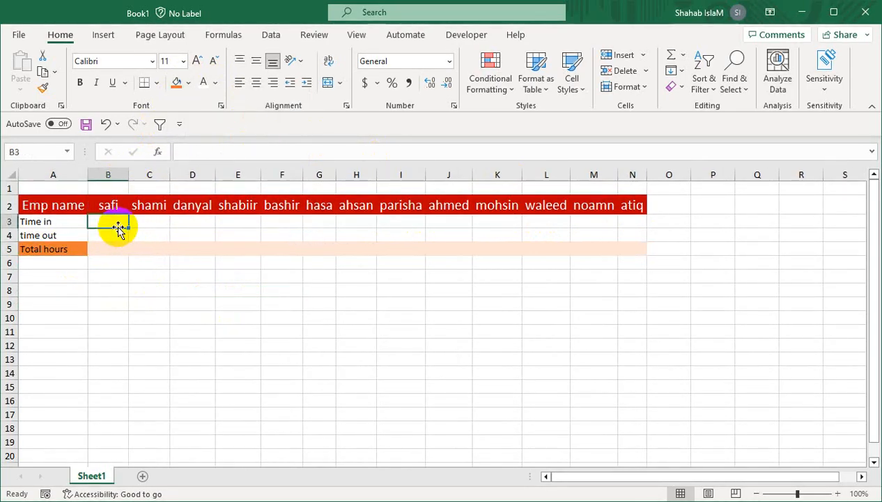
pyautogui.write('10:00')
pyautogui.press('Return')
pyautogui.write('18:00')
pyautogui.press('Tab')
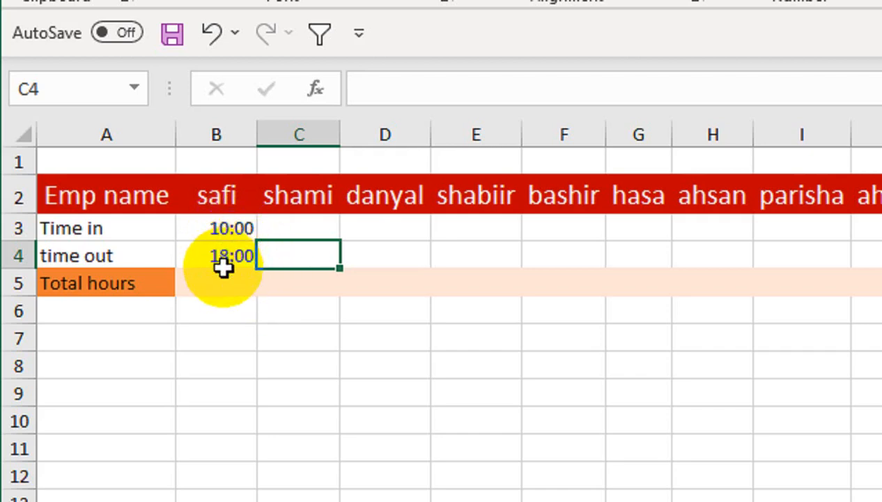
# Enter the second employee's time in as 18:00 in C3 and time out as 01:00 in C4.
pyautogui.click(288, 228)
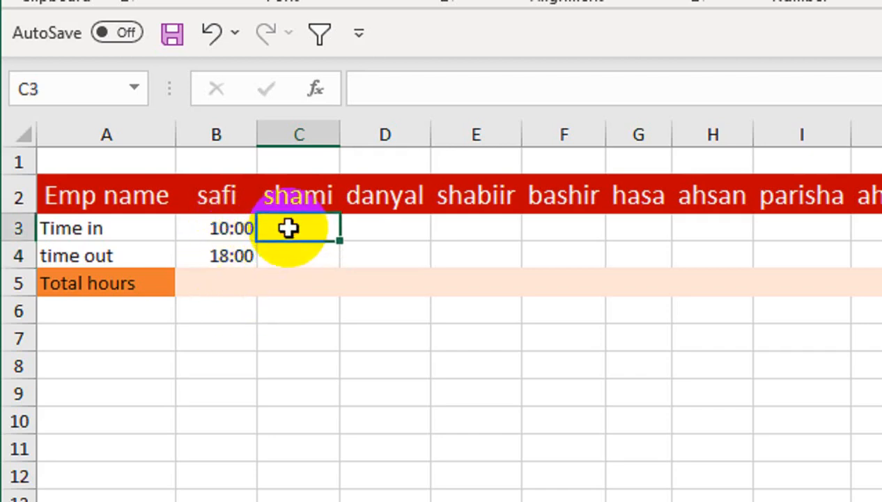
pyautogui.write('18:00')
pyautogui.press('Return')
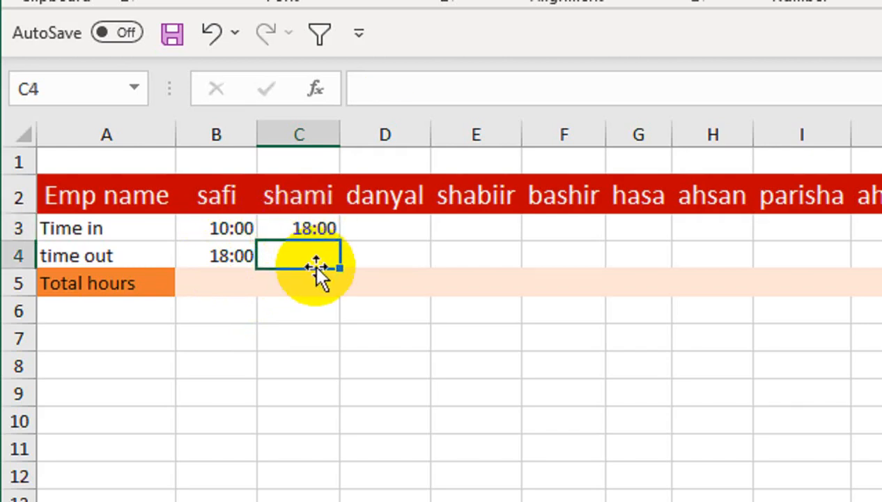
pyautogui.write('01:00')
pyautogui.press('Return')
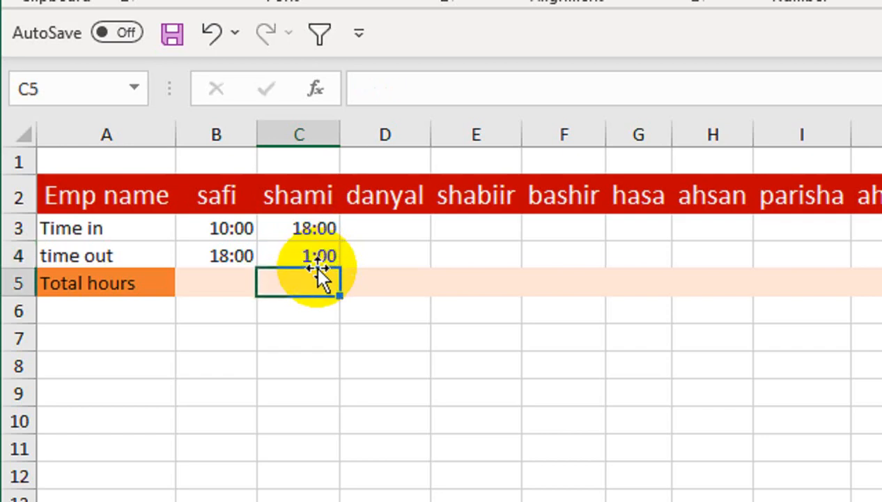
# Enter the third employee's time in as 01:00 in D3 and time out as 10:00 in D4.
pyautogui.click(354, 227)
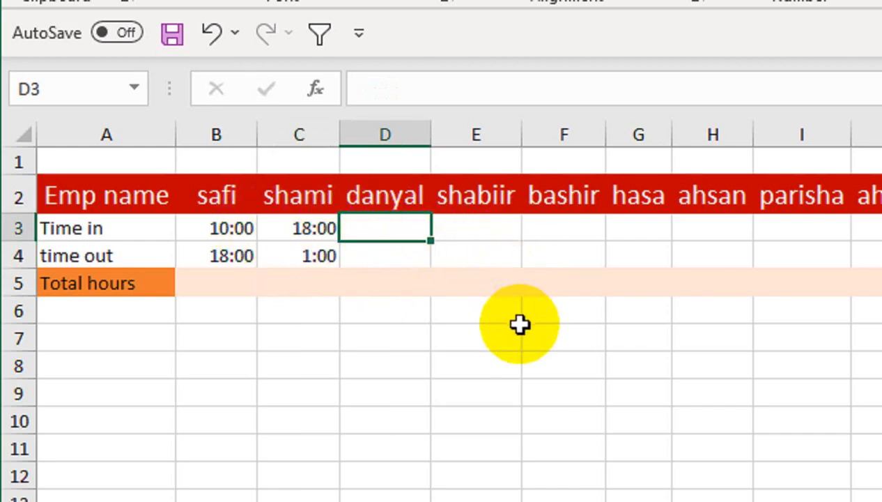
pyautogui.write('01:')
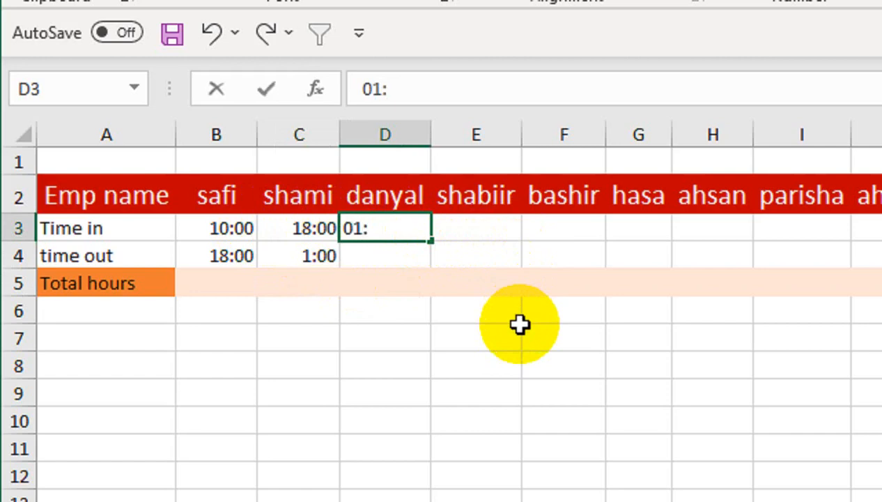
pyautogui.write('00')
pyautogui.press('Return')
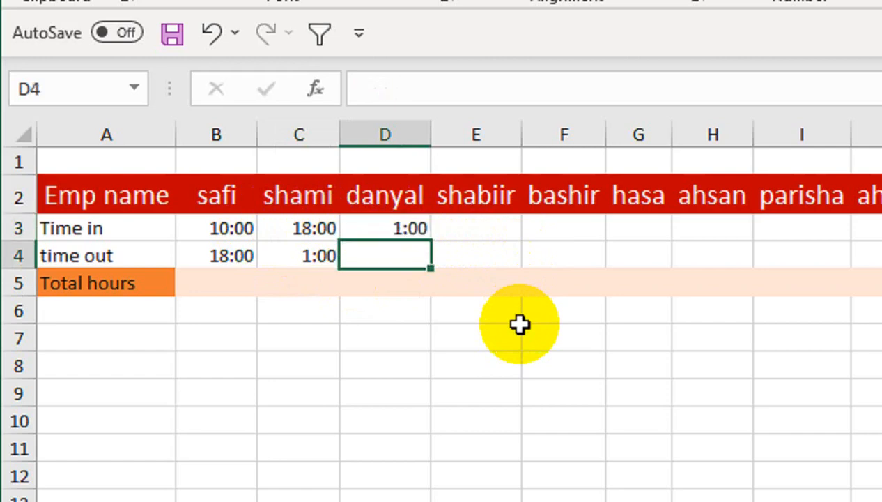
pyautogui.write('10:00')
pyautogui.press('Return')
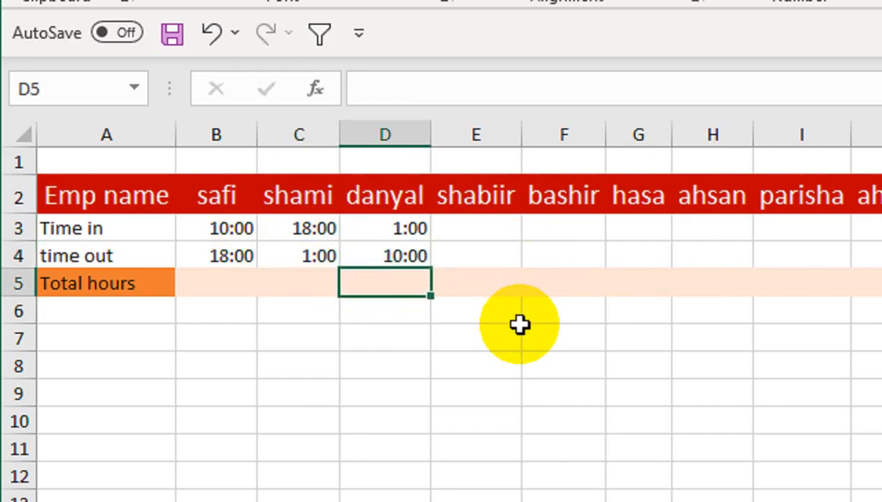
# Enter the fourth employee's time in as 10:00 in E3 and time out as 20:00 in E4.
pyautogui.click(473, 232)
pyautogui.write('10:00')
pyautogui.press('Return')
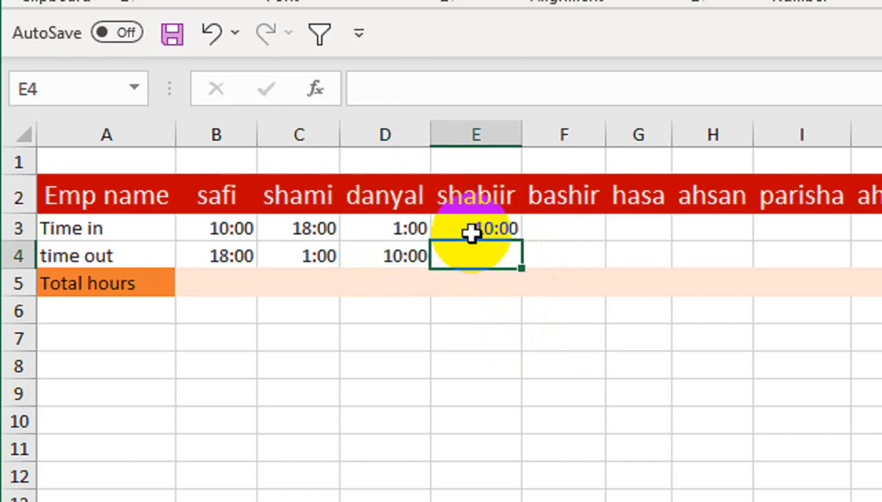
pyautogui.write('18":')
pyautogui.press('BackSpace')
pyautogui.press('BackSpace')
pyautogui.press('BackSpace')
pyautogui.press('BackSpace')
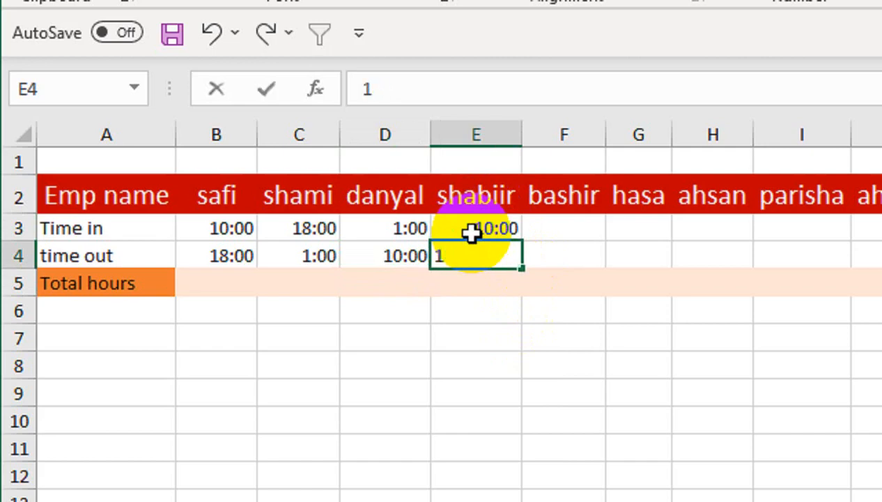
pyautogui.write('20:00')
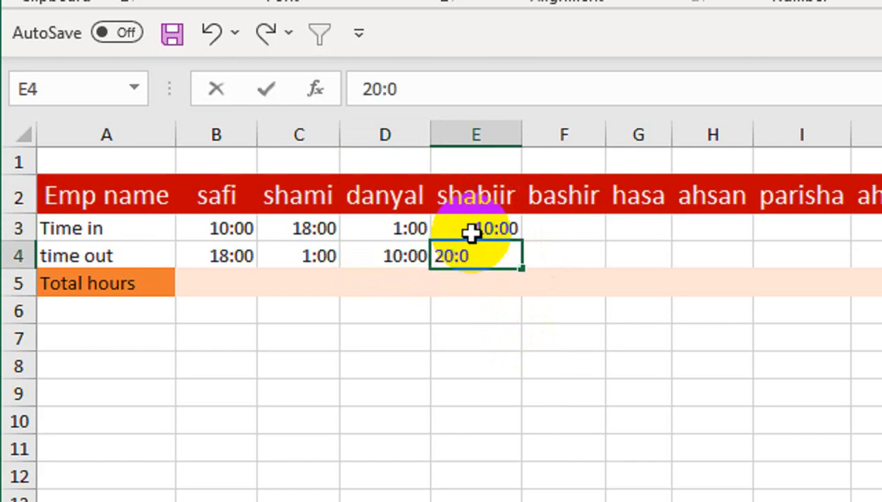
pyautogui.press('Return')
# Enter the fifth employee's time in as 09:00 in F3 and time out as 21:00 in F4.
pyautogui.click(547, 224)
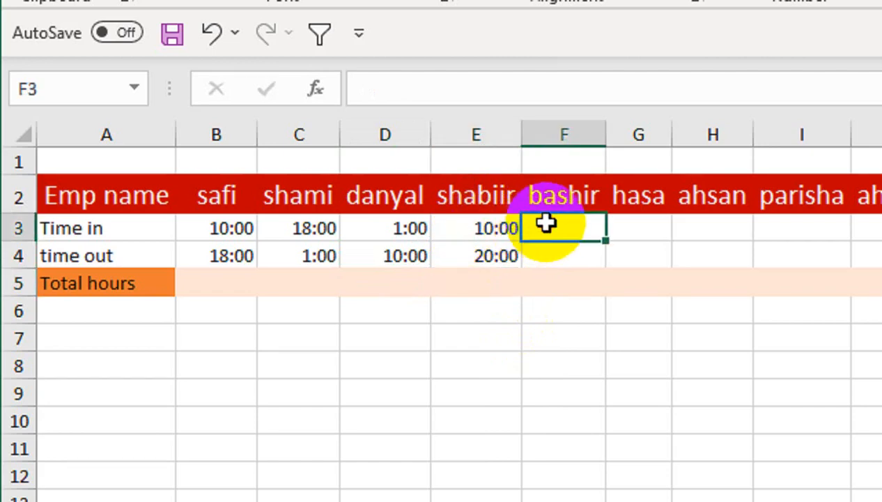
pyautogui.write('09:00')
pyautogui.press('Return')
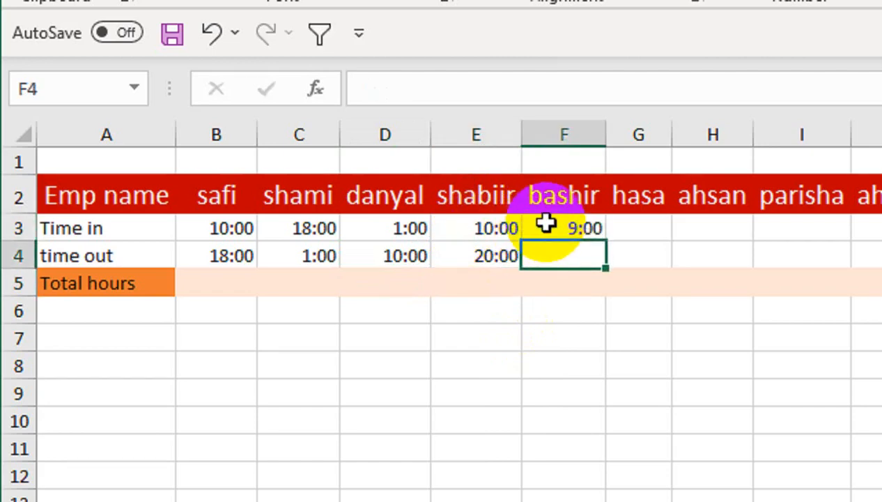
pyautogui.write('21:00')
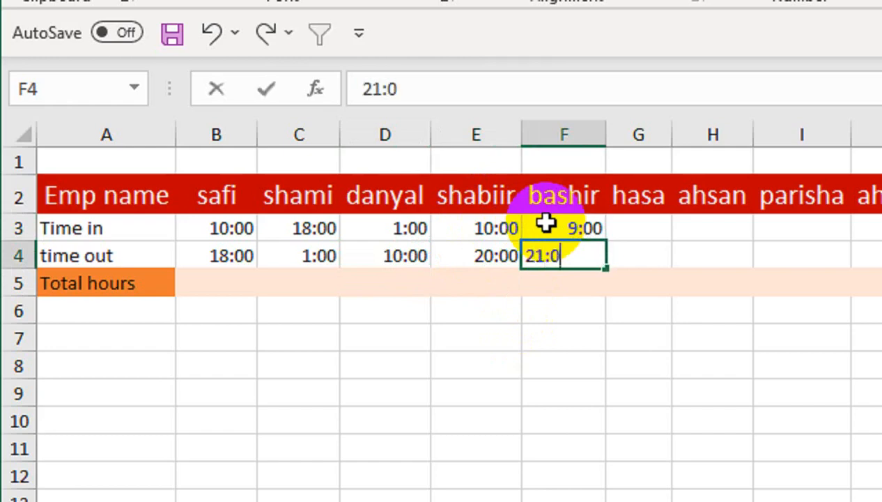
pyautogui.press('Return')
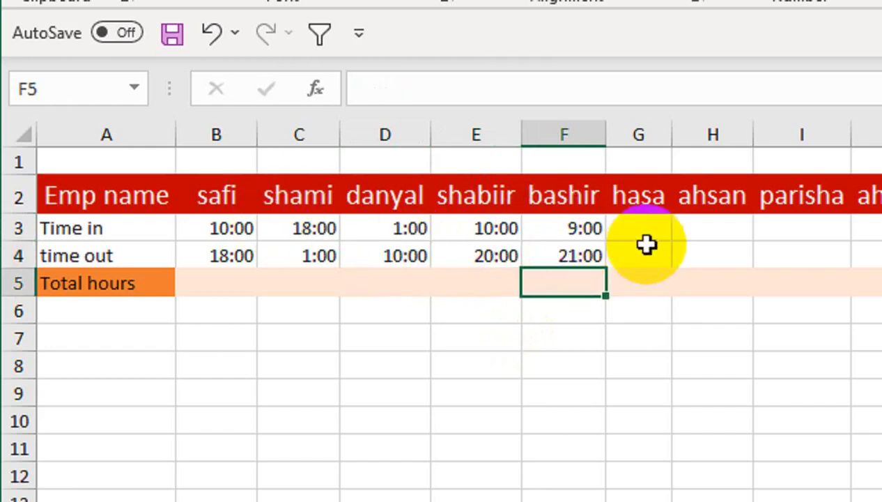
# Fill the 9:00 time in from F3 across the remaining employees in G3:N3.
pyautogui.click(509, 232)
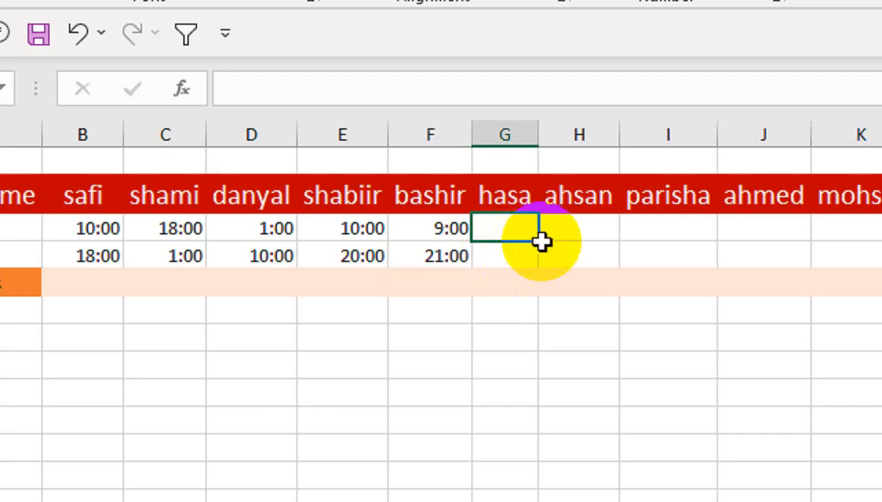
pyautogui.moveTo(446, 230); pyautogui.dragTo(881, 270)
pyautogui.moveTo(778, 269); pyautogui.dragTo(881, 230)
pyautogui.hotkey('ctrl', 'r')
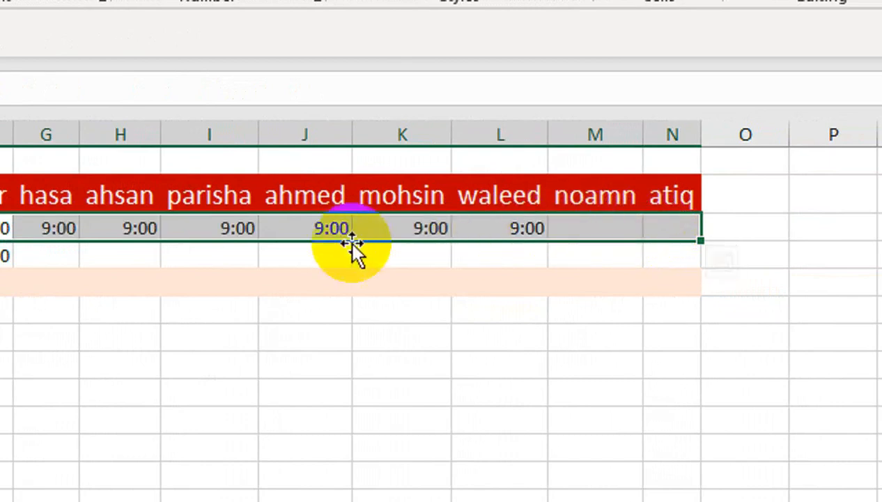
# Enter the time out values 18:00 in G4 and 17:00 in H4.
pyautogui.click(229, 258)
pyautogui.click(267, 255)
pyautogui.write('18:00')
pyautogui.press('Return')
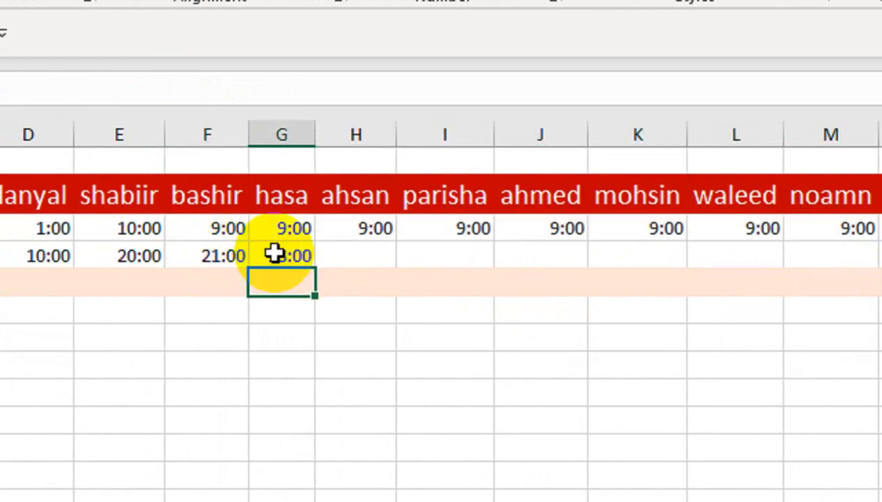
pyautogui.click(363, 256)
pyautogui.write('17":00')
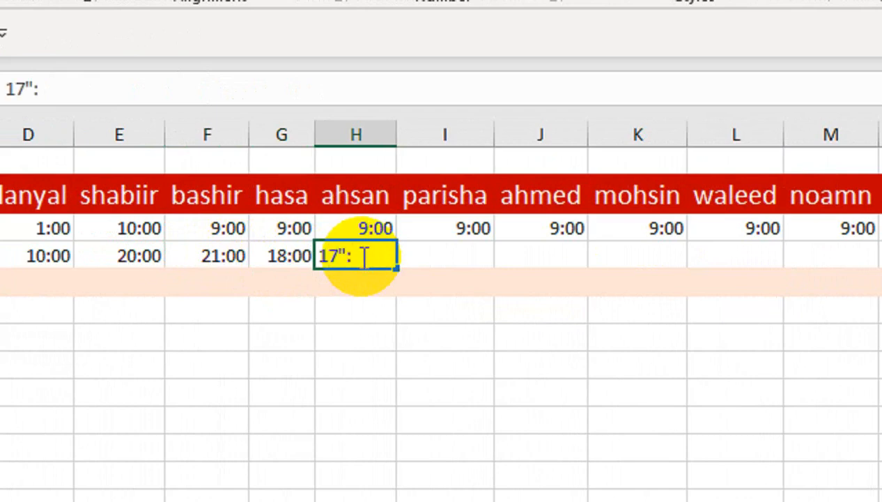
pyautogui.press('BackSpace')
pyautogui.press('BackSpace')
pyautogui.press('BackSpace')
pyautogui.press('BackSpace')
pyautogui.write(':00')
pyautogui.press('Return')
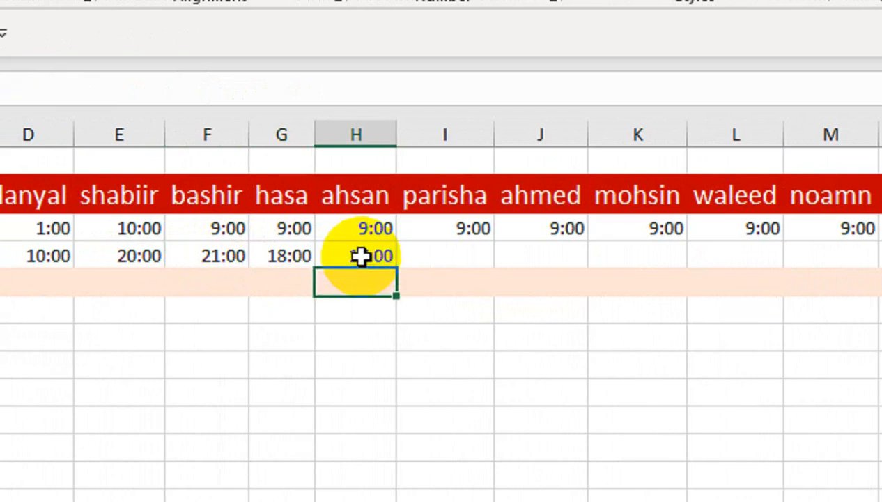
# Enter the time out values 22:00 in I4 and 23:00 in J4.
pyautogui.click(420, 252)
pyautogui.write('22:')
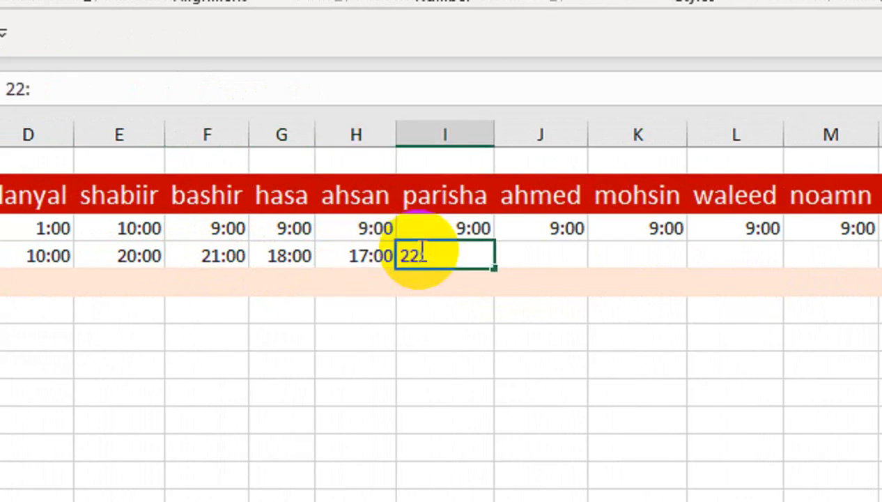
pyautogui.write('00')
pyautogui.press('Return')
pyautogui.click(551, 252)
pyautogui.write('23:00')
pyautogui.press('Return')
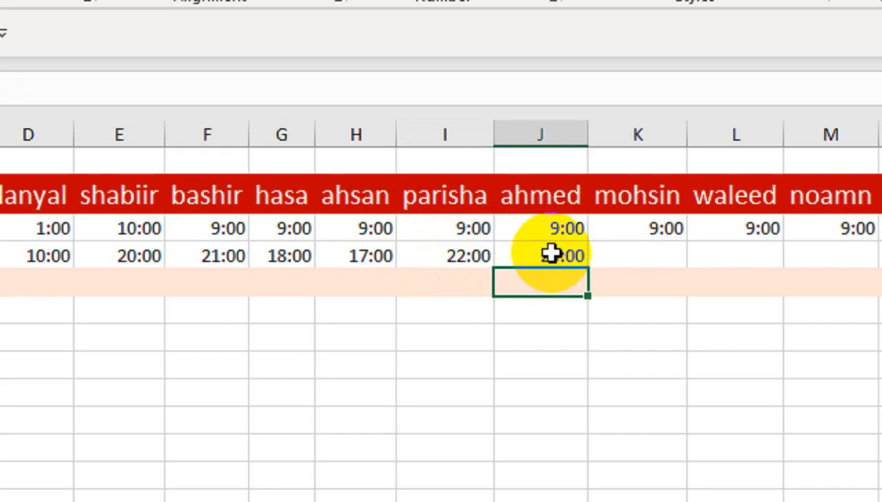
# Set the time in in K3 to 23:00 and enter the time out 08:00 in K4.
pyautogui.click(640, 230)
pyautogui.write('23')
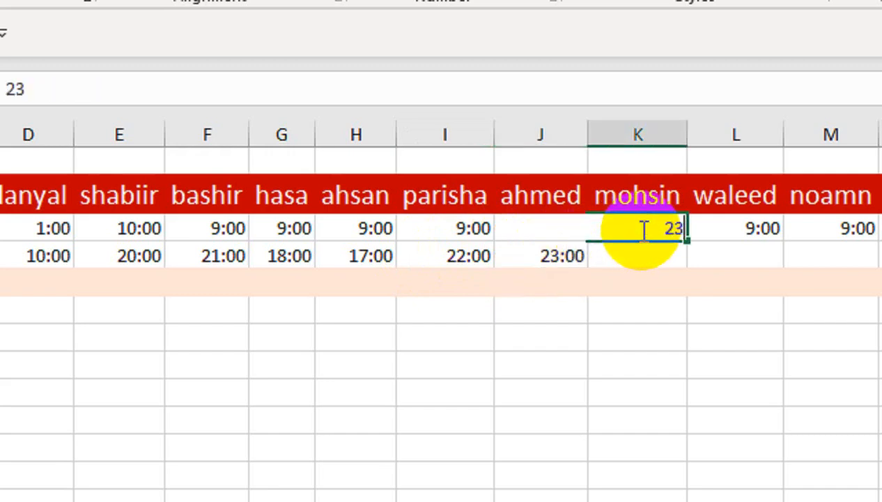
pyautogui.write(':00')
pyautogui.press('Return')
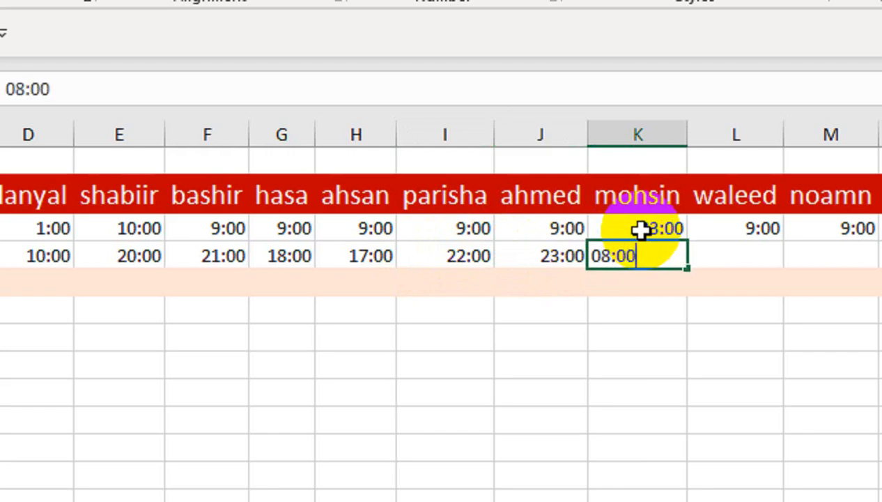
pyautogui.press('Return')
# Enter the last three time out values: 21:00 in L4, 22:00 in M4 and 23:30 in N4.
pyautogui.click(737, 262)
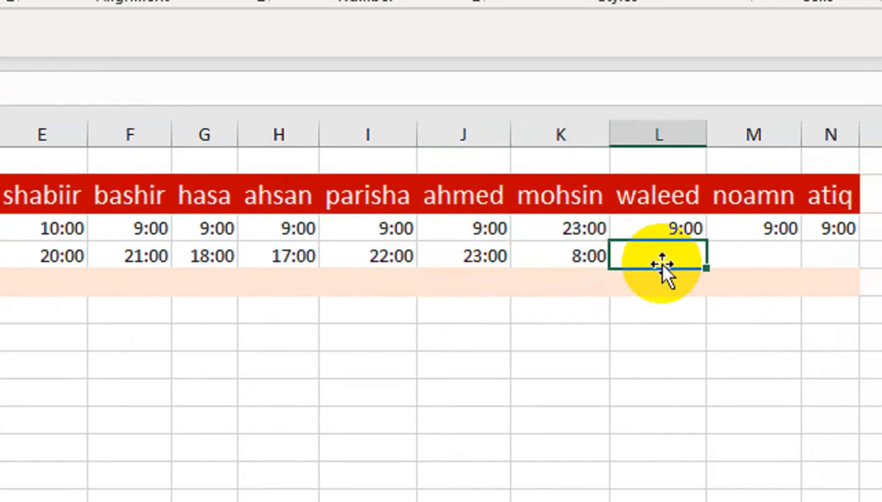
pyautogui.write('21:00')
pyautogui.press('Return')
pyautogui.click(752, 258)
pyautogui.write('22:')
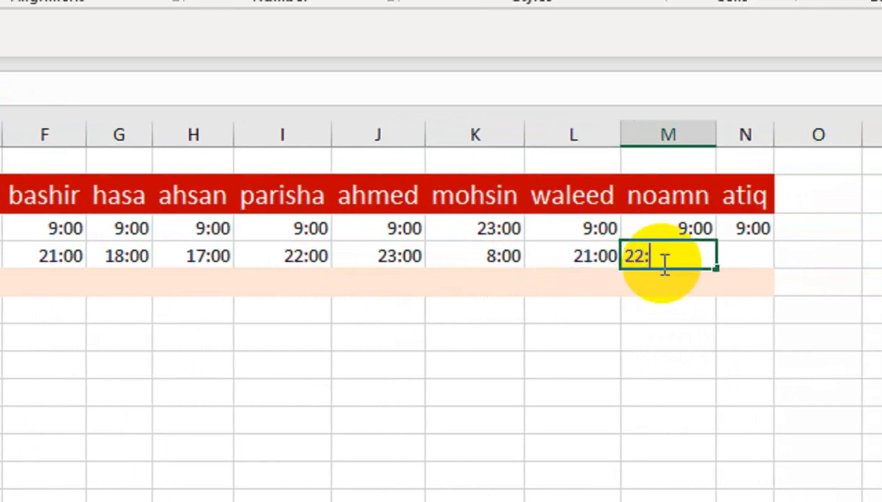
pyautogui.write('00')
pyautogui.click(729, 257)
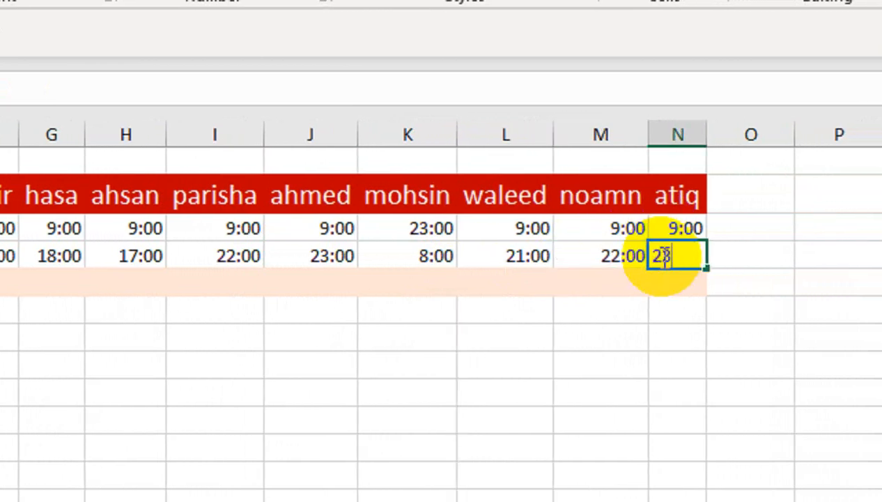
pyautogui.write('23:30')
pyautogui.press('Return')
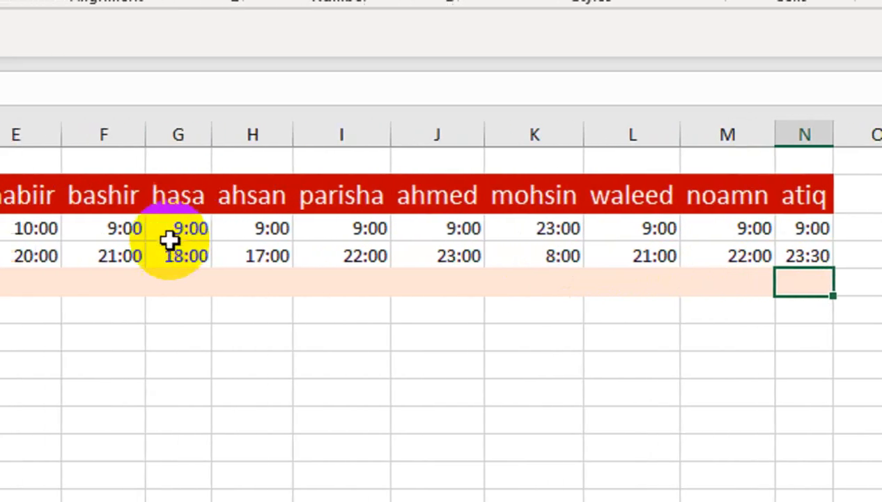
# Make the Total hours label in A5 bold and white, and increase the height of row 5.
pyautogui.press('Home')
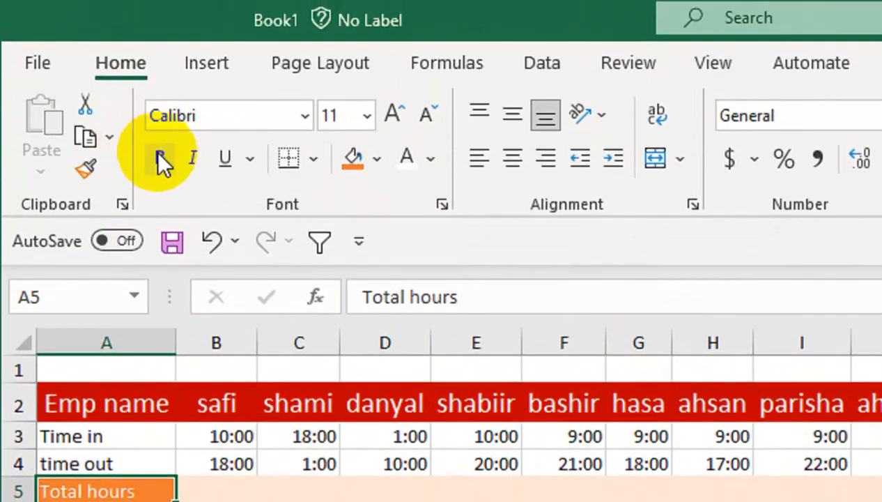
pyautogui.click(162, 160)
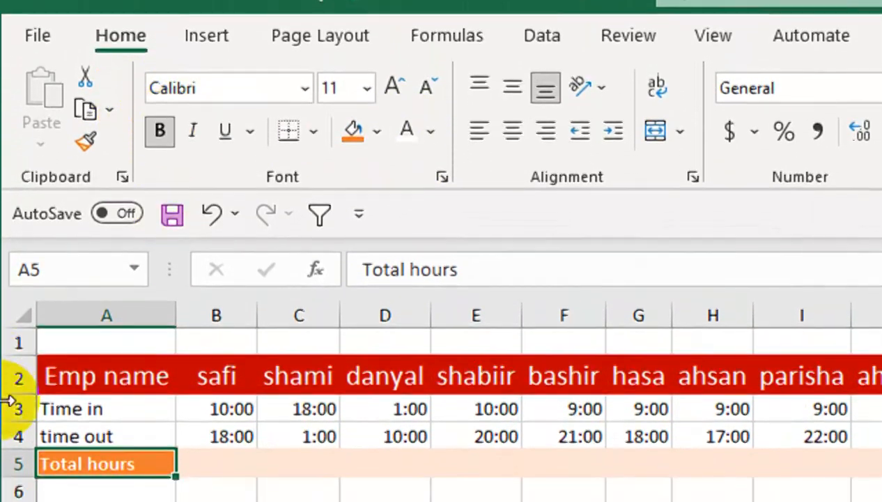
pyautogui.moveTo(10, 384); pyautogui.dragTo(10, 390)
# Calculate the first employee's total hours in B5 with the formula =MOD(B4-B3,1)*24.
pyautogui.click(213, 491)
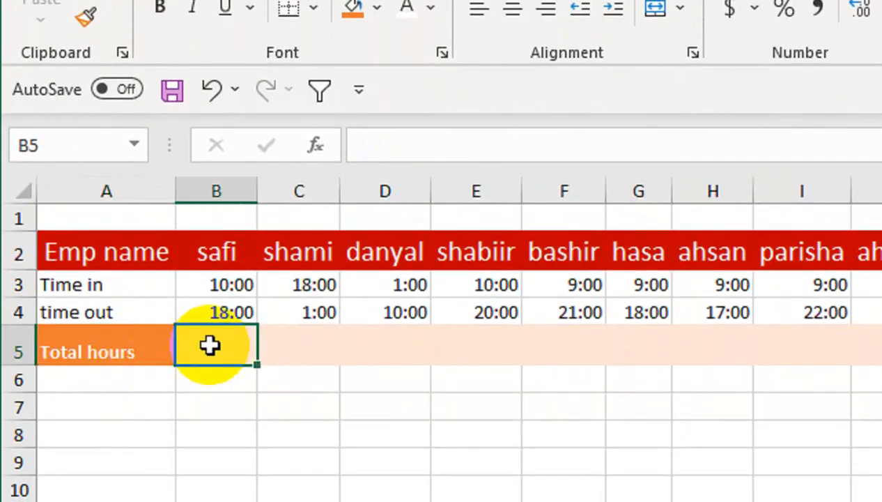
pyautogui.write('=mod')
pyautogui.press('Tab')
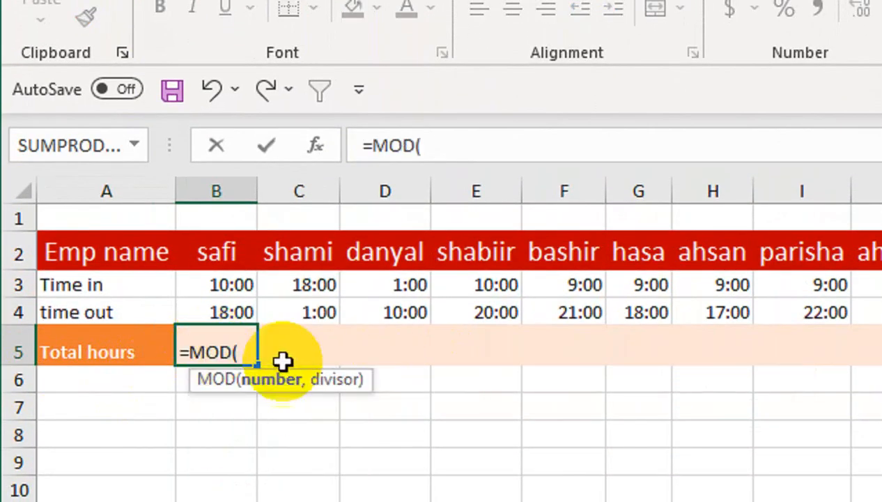
pyautogui.click(237, 312)
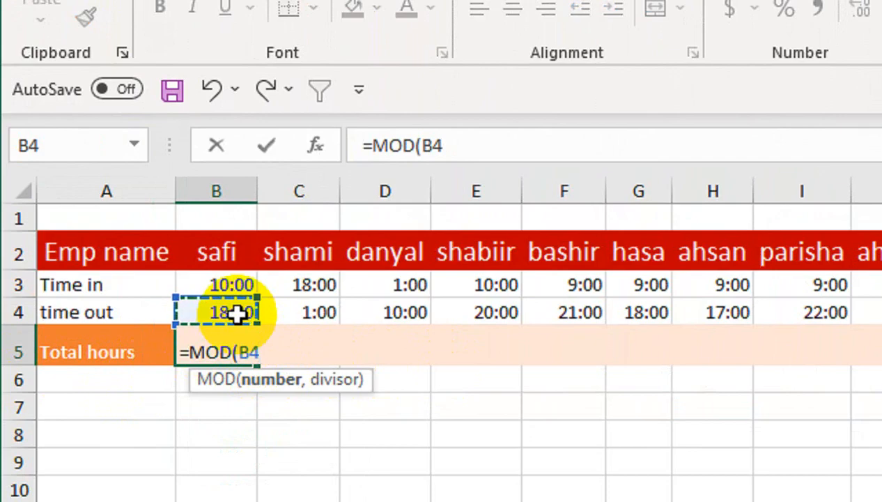
pyautogui.write('-')
pyautogui.click(237, 283)
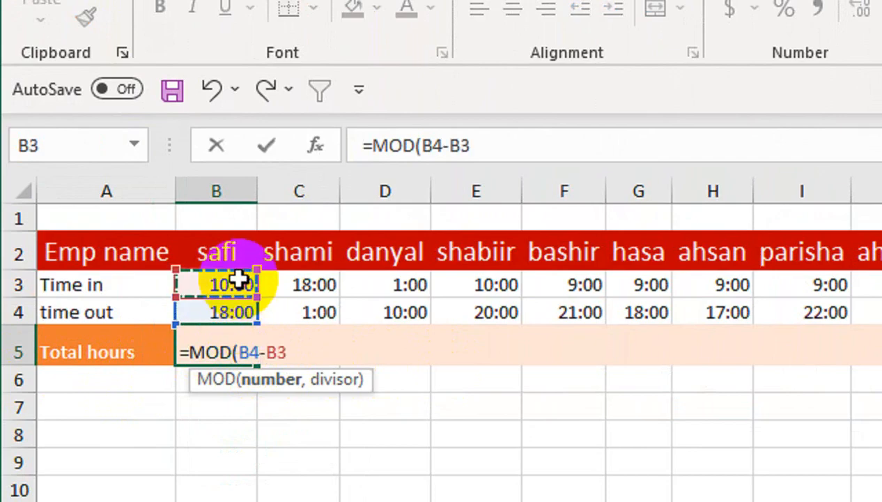
pyautogui.write(',')
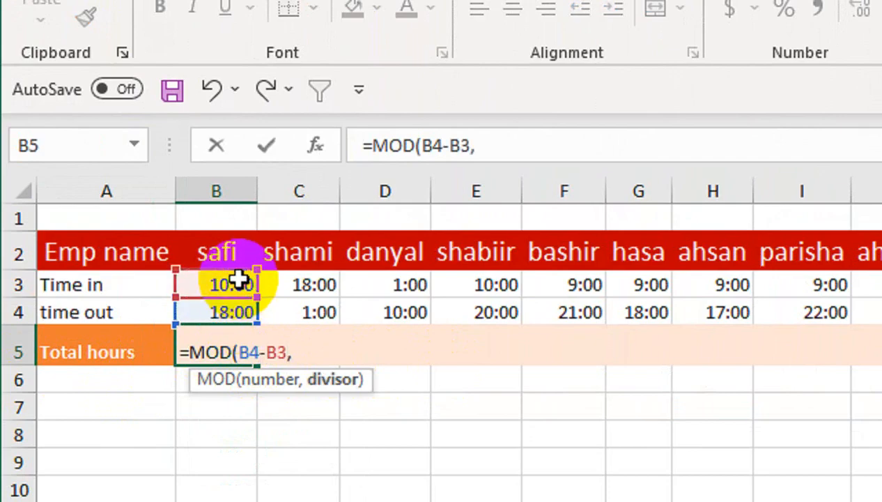
pyautogui.write('1)*24')
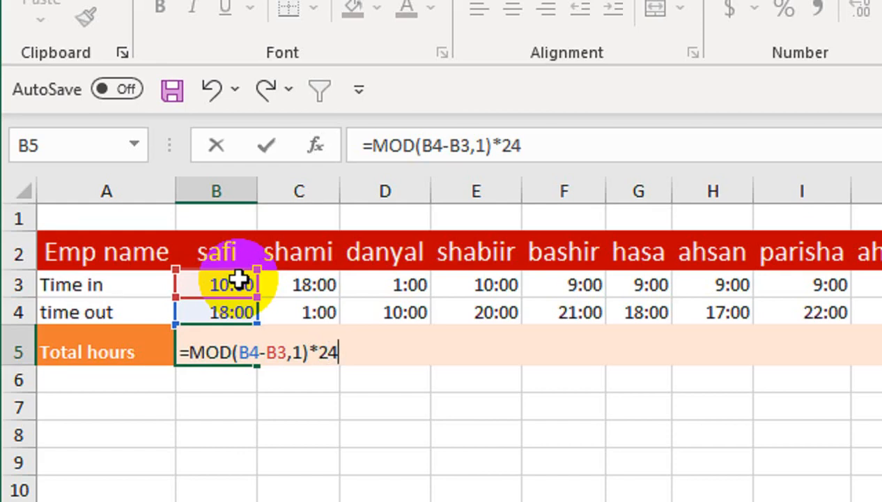
pyautogui.press('Return')
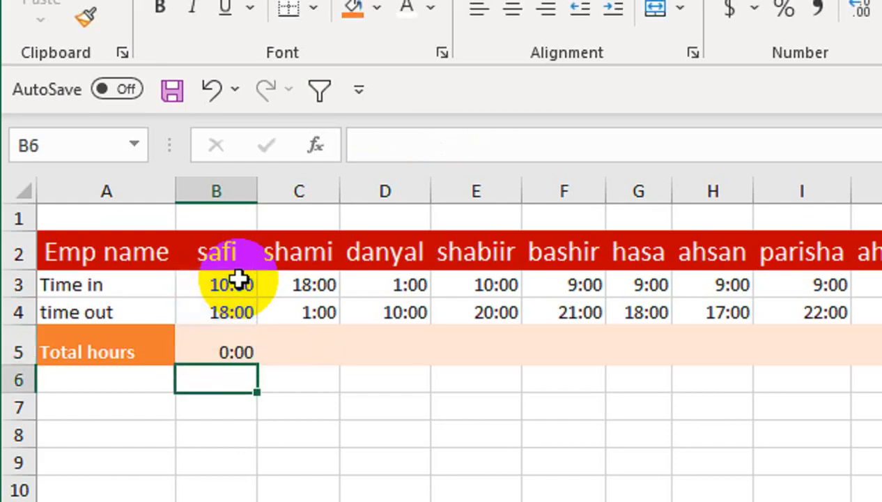
# Change the number format of the total hours in B5 to General and center the cell.
pyautogui.click(217, 332)
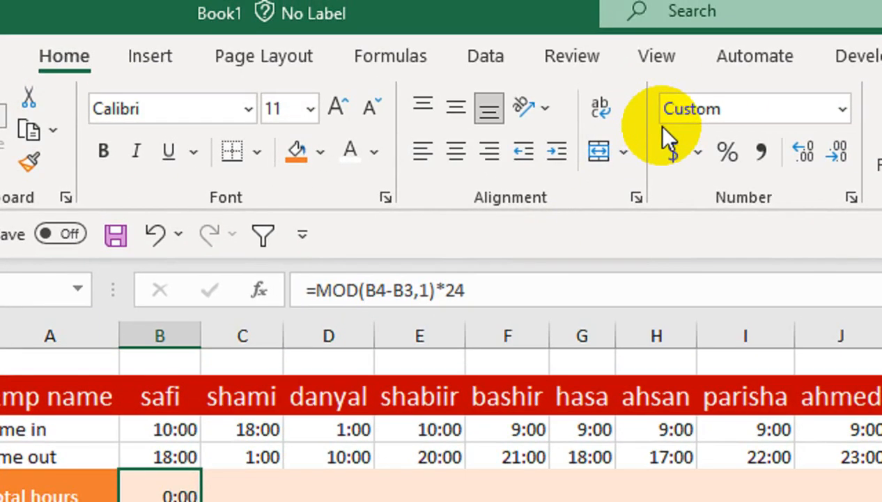
pyautogui.click(843, 109)
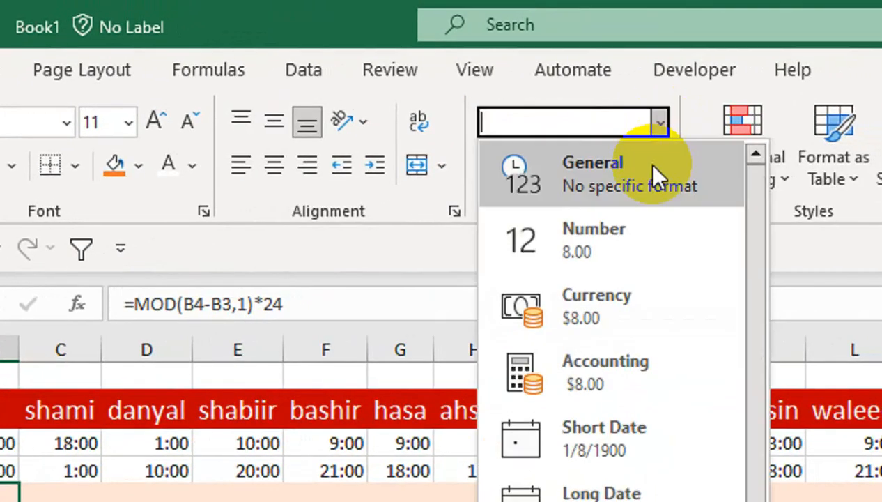
pyautogui.click(843, 156)
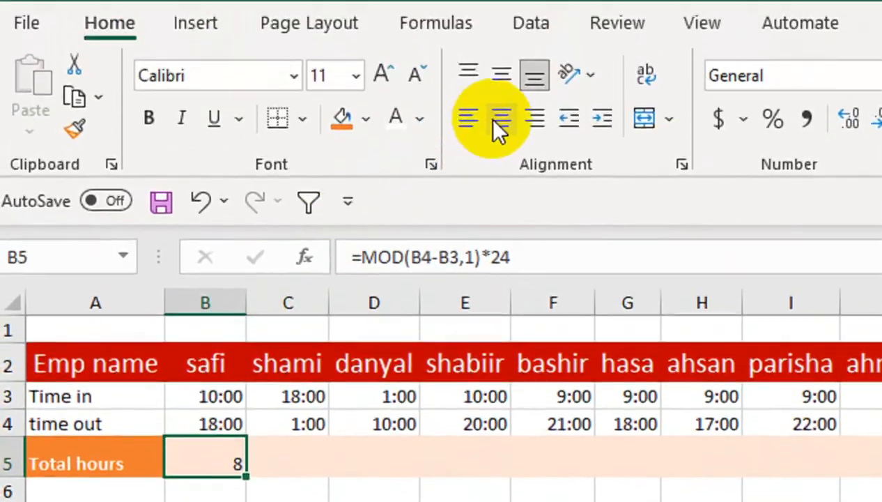
pyautogui.click(276, 19)
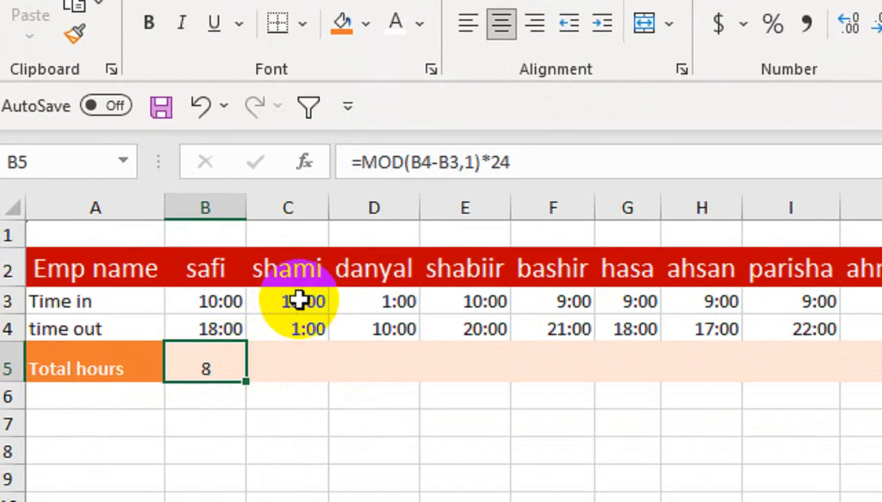
# Copy the total hours formula from B5 into C5.
pyautogui.click(249, 385)
pyautogui.click(230, 378)
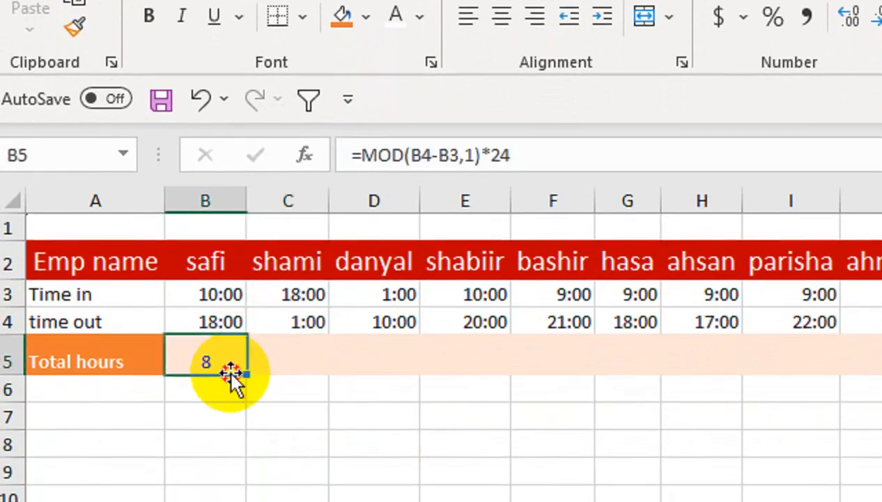
pyautogui.moveTo(247, 374); pyautogui.dragTo(288, 369)
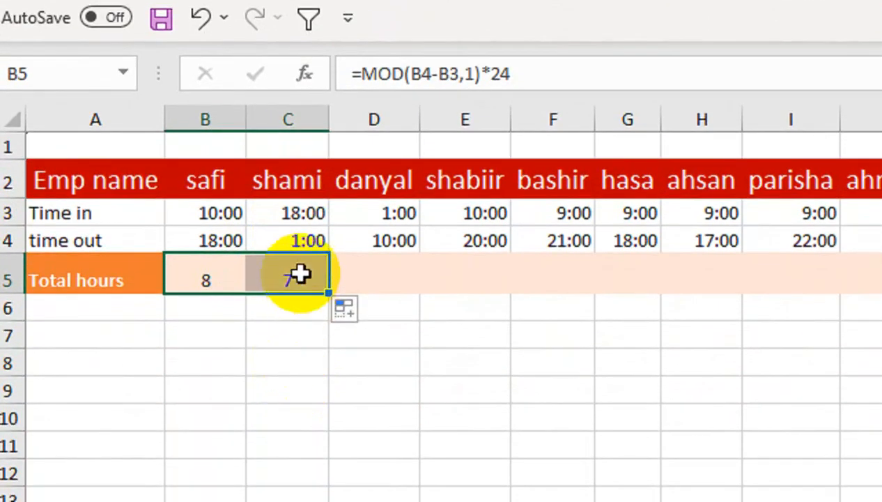
# Set the time out in C4 to 3:00 and fill the total hours formula from C5 across to N5.
pyautogui.click(307, 321)
pyautogui.write('03:00')
pyautogui.press('Return')
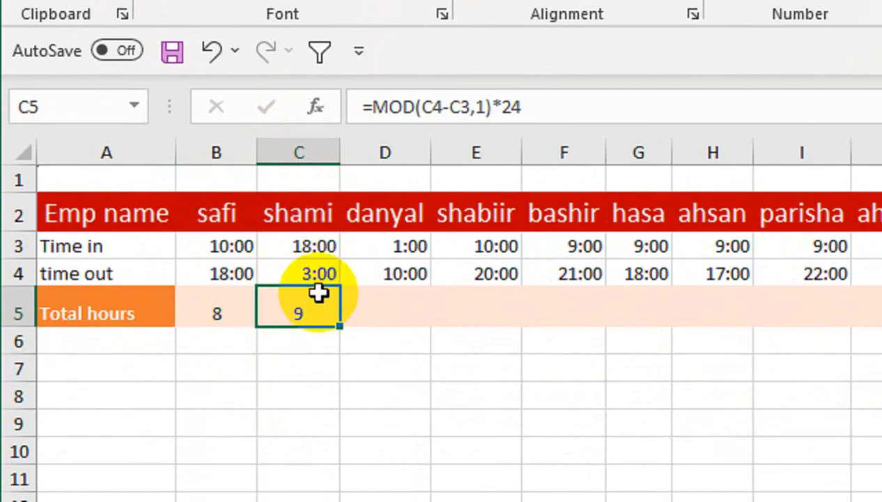
pyautogui.moveTo(338, 329); pyautogui.dragTo(881, 316)
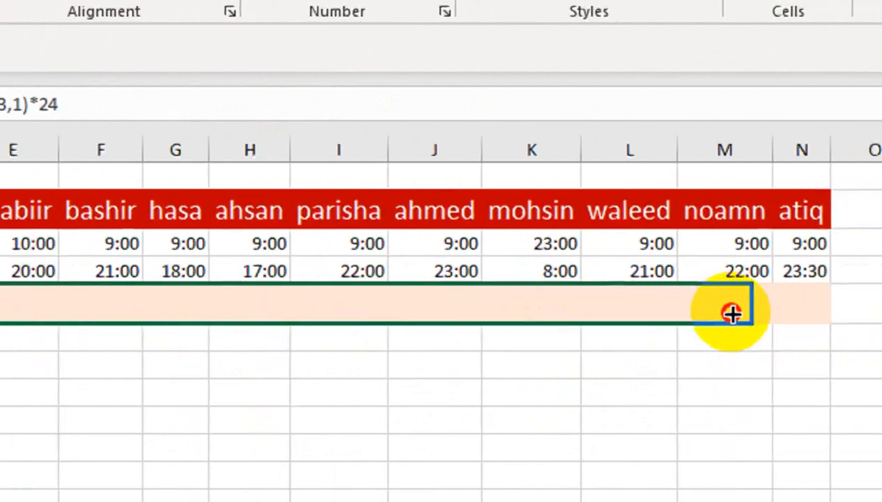
pyautogui.moveTo(732, 313); pyautogui.dragTo(808, 315)
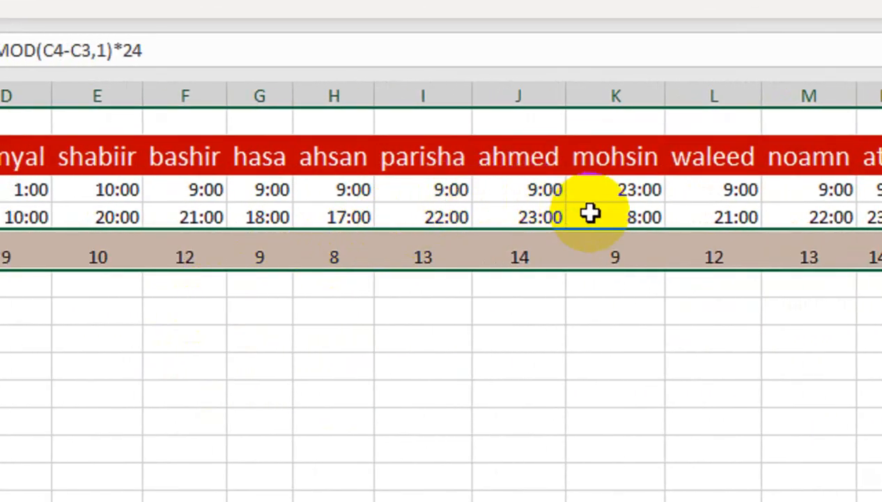
# Enter the label "standard time" in A1 and the value 8 in B1.
pyautogui.click(128, 125)
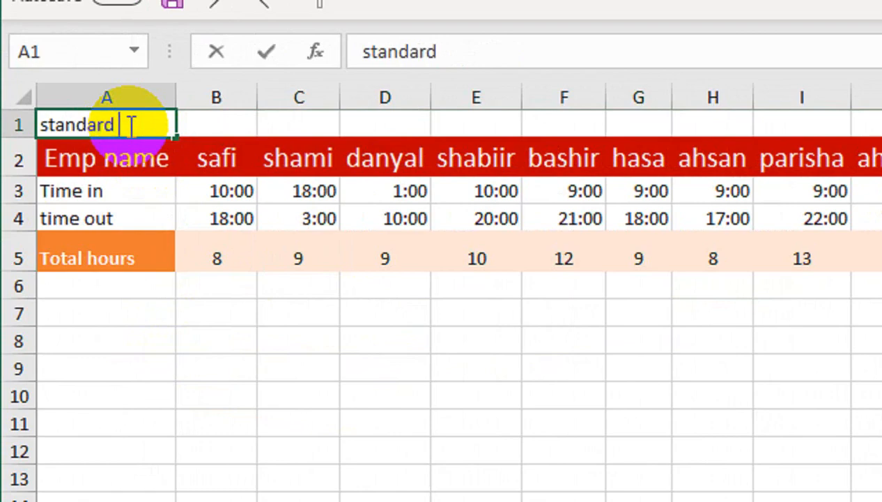
pyautogui.press('Tab')
pyautogui.write('8')
pyautogui.press('Return')
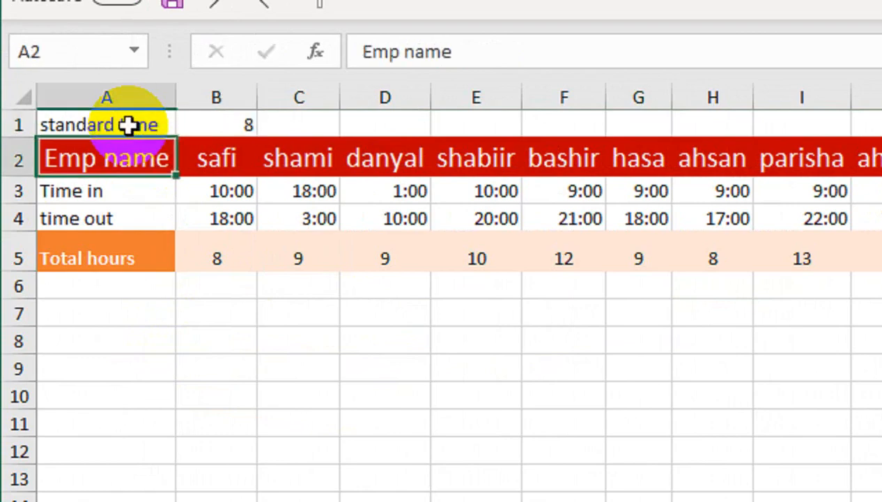
# Center the standard time value in B1 and give the cell thick outside borders.
pyautogui.click(212, 122)
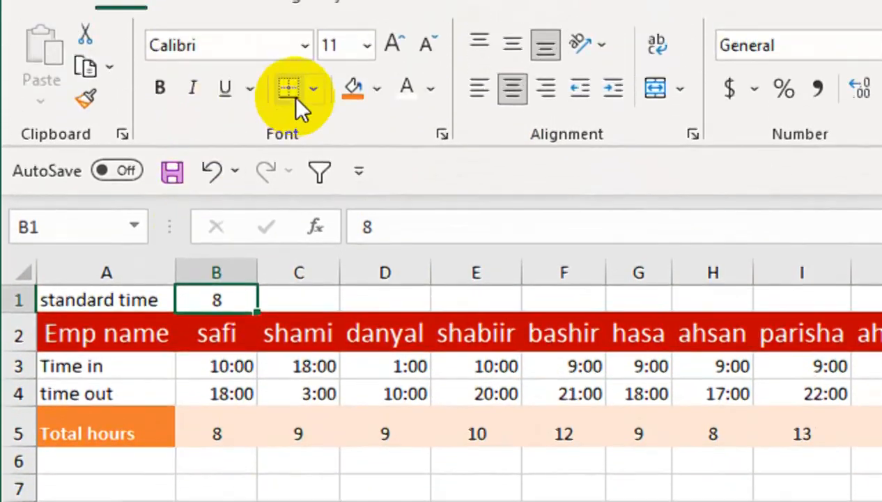
pyautogui.click(313, 89)
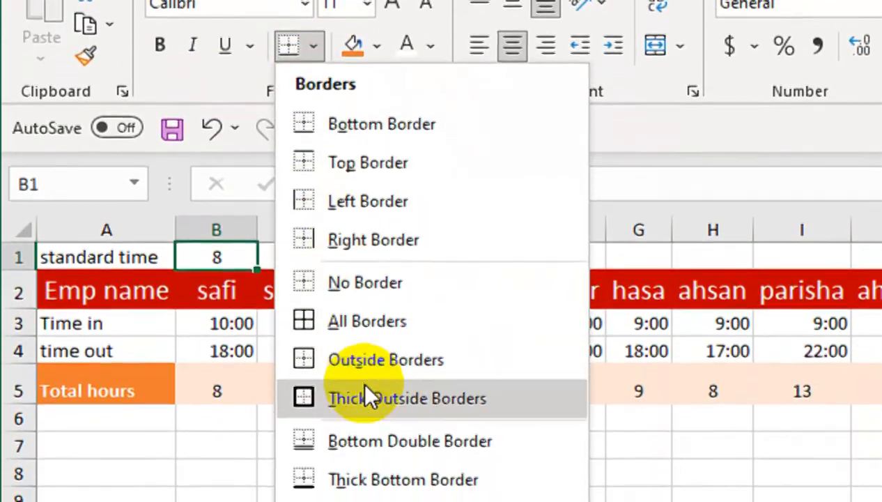
pyautogui.click(361, 383)
pyautogui.click(276, 292)
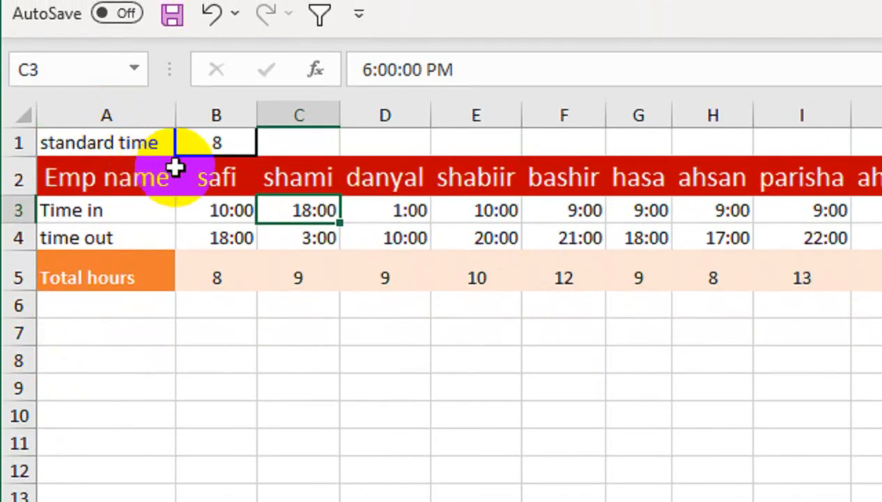
# Move the standard time label and value from A1:B1 to C1:D1 and autofit column C to the label.
pyautogui.click(149, 169)
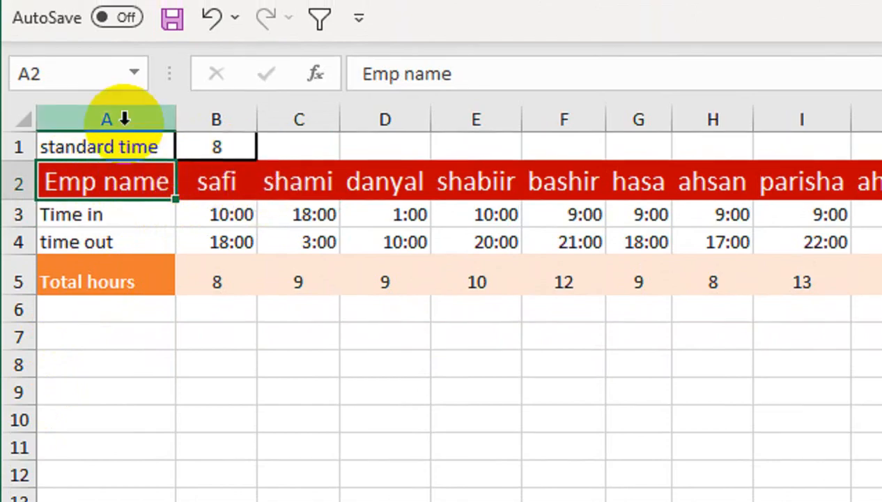
pyautogui.moveTo(134, 141); pyautogui.dragTo(169, 144)
pyautogui.moveTo(213, 163); pyautogui.dragTo(427, 157)
pyautogui.doubleClick(339, 122)
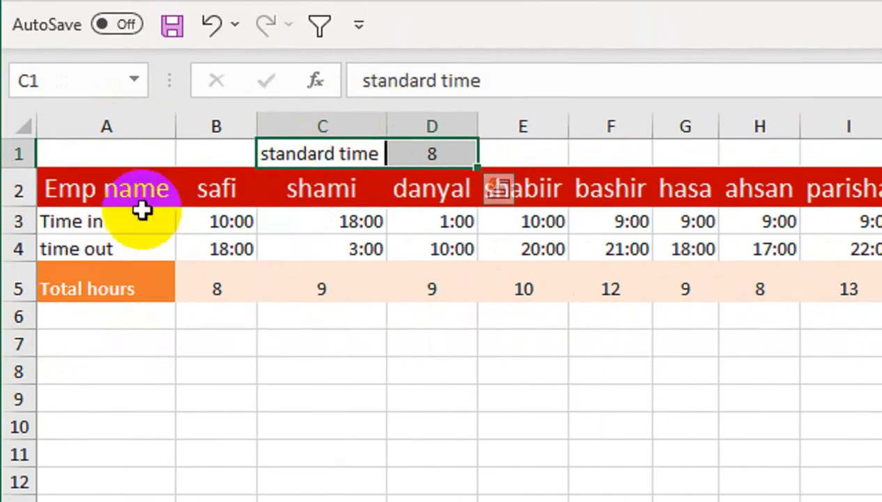
# Move the Emp name heading from A2 to B1 and make column B slightly wider.
pyautogui.click(82, 183)
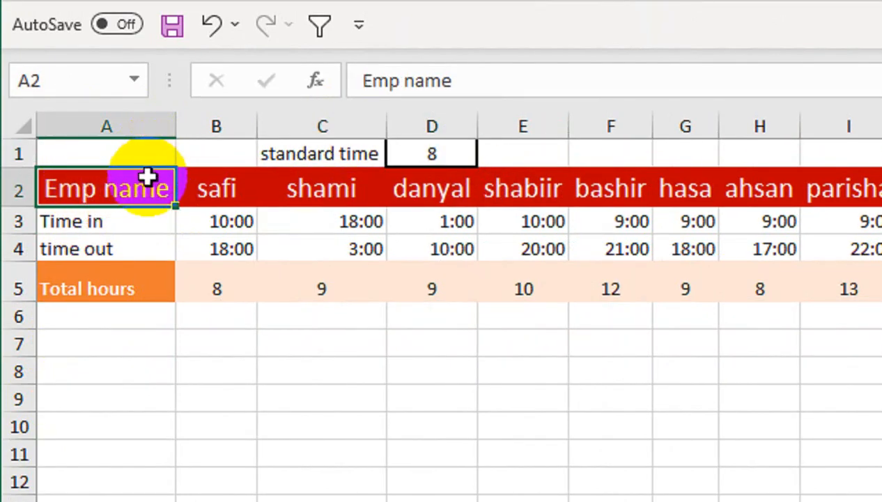
pyautogui.moveTo(140, 167); pyautogui.dragTo(218, 151)
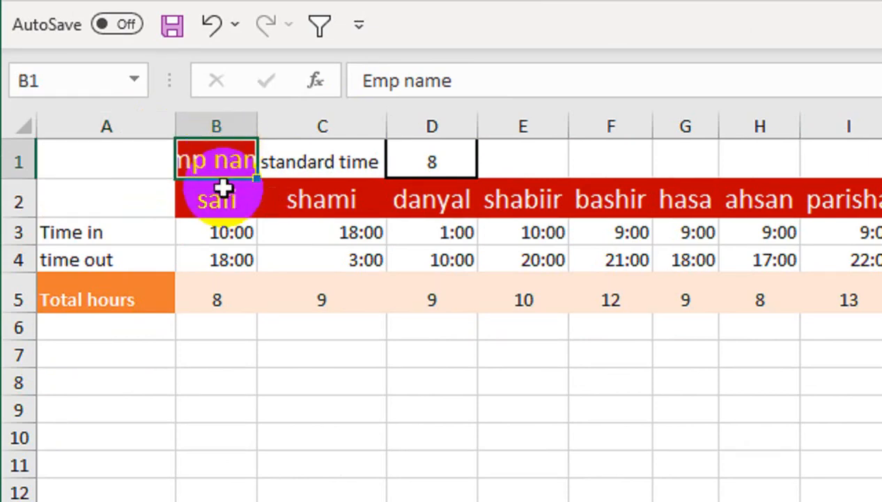
pyautogui.doubleClick(255, 125)
pyautogui.moveTo(314, 127); pyautogui.dragTo(257, 126)
pyautogui.moveTo(138, 165); pyautogui.dragTo(191, 164)
# Enter MON as the day label in A2.
pyautogui.click(148, 208)
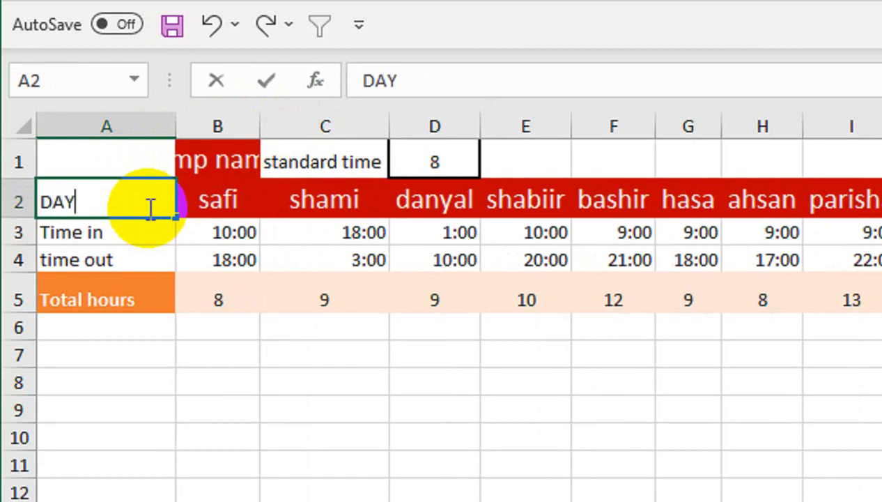
pyautogui.press('Return')
pyautogui.click(148, 207)
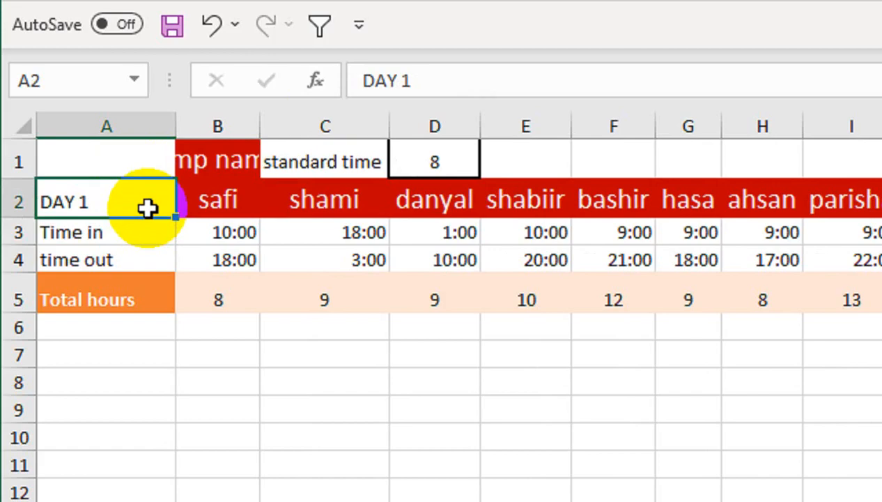
pyautogui.write('MON')
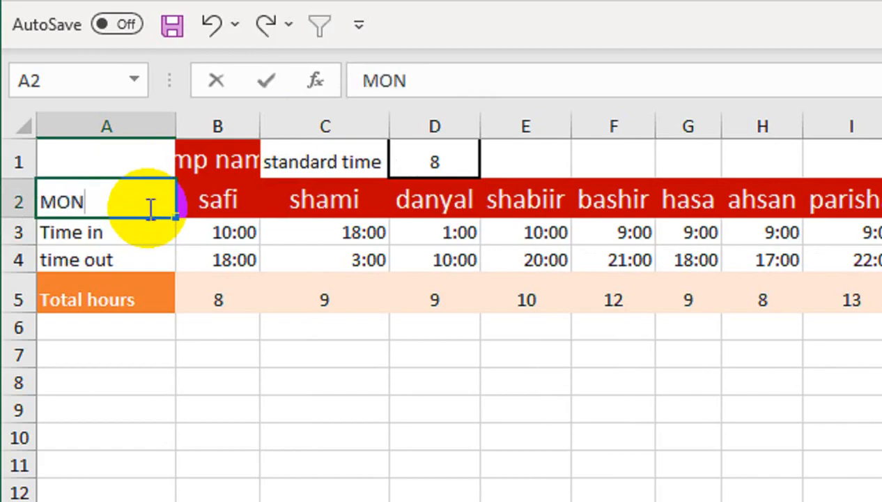
pyautogui.press('Return')
pyautogui.press('Up')
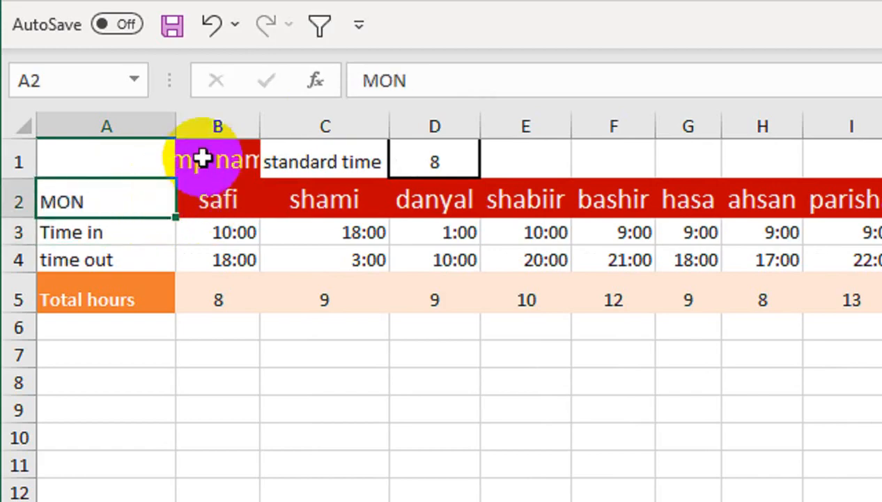
# Copy the red header formatting from B2 onto the MON cell in A2.
pyautogui.click(240, 191)
pyautogui.click(86, 83)
pyautogui.click(84, 327)
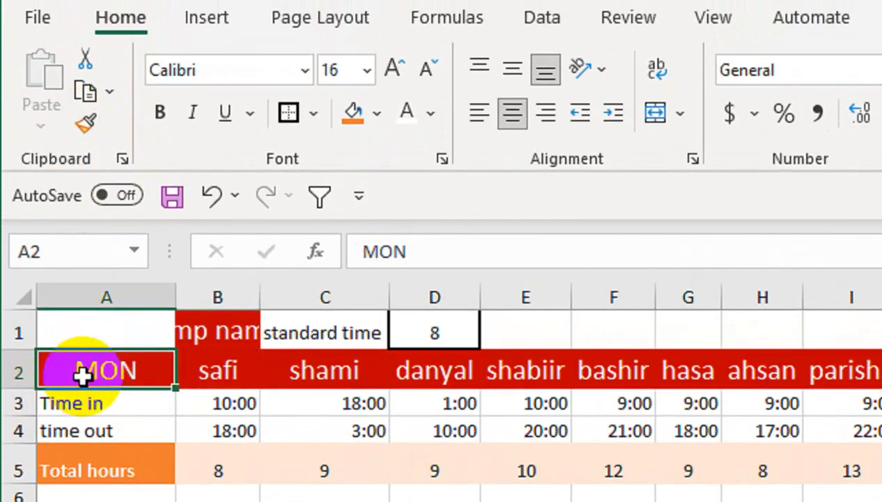
# Merge and center A1:B1 for the Emp name heading and autofit the height of row 1.
pyautogui.moveTo(150, 294); pyautogui.dragTo(208, 271)
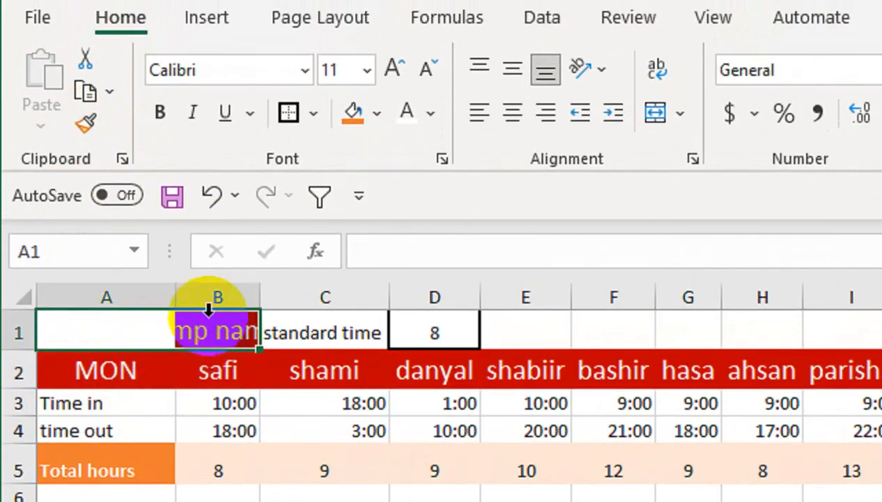
pyautogui.click(652, 115)
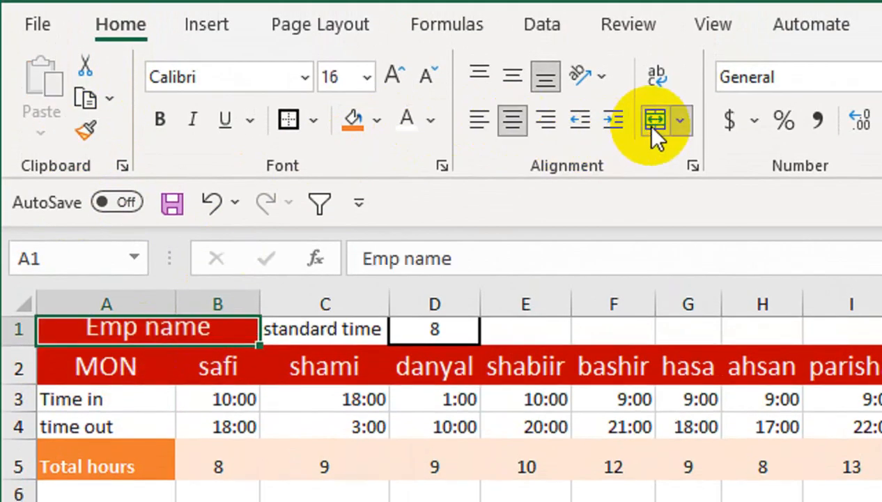
pyautogui.moveTo(16, 344); pyautogui.dragTo(27, 382)
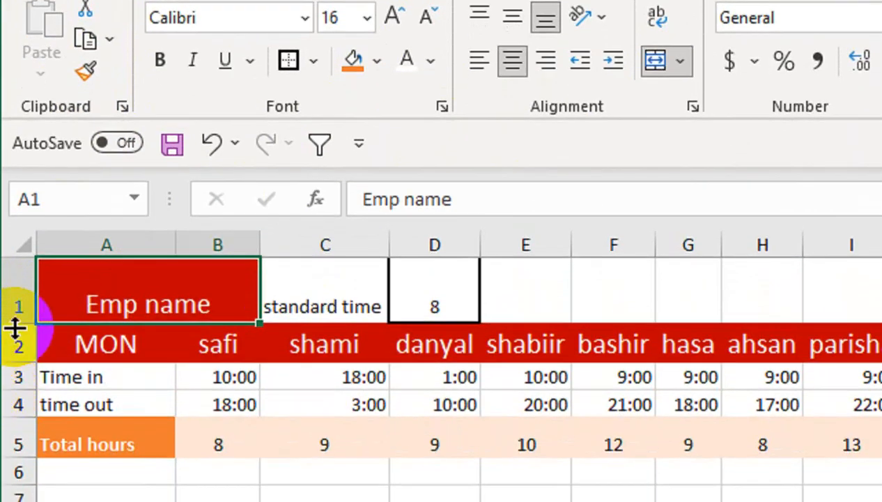
pyautogui.doubleClick(16, 379)
pyautogui.click(149, 429)
# Fill the MON block A2:N5 down to row 9 to create a matching TUE block.
pyautogui.click(236, 319)
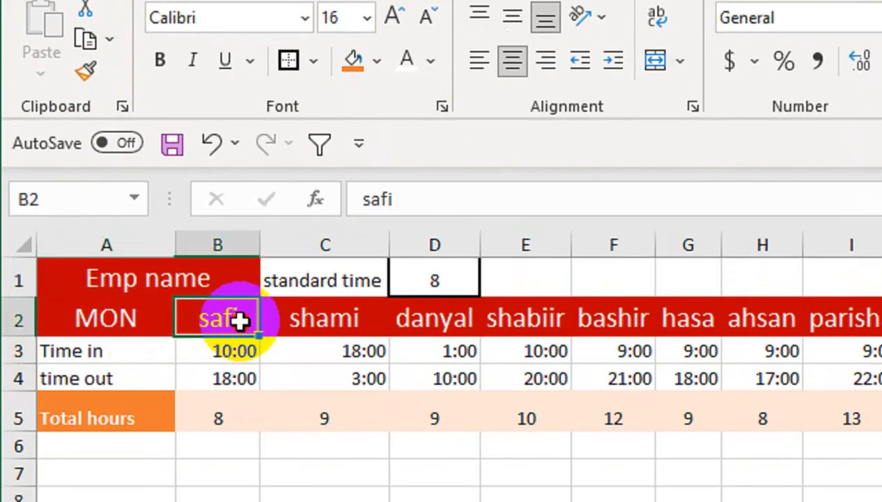
pyautogui.click(161, 317)
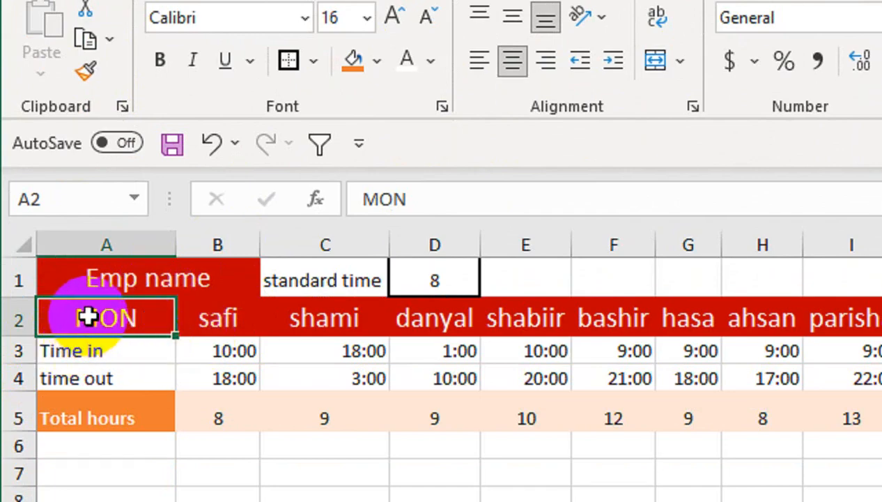
pyautogui.moveTo(88, 317); pyautogui.dragTo(374, 340)
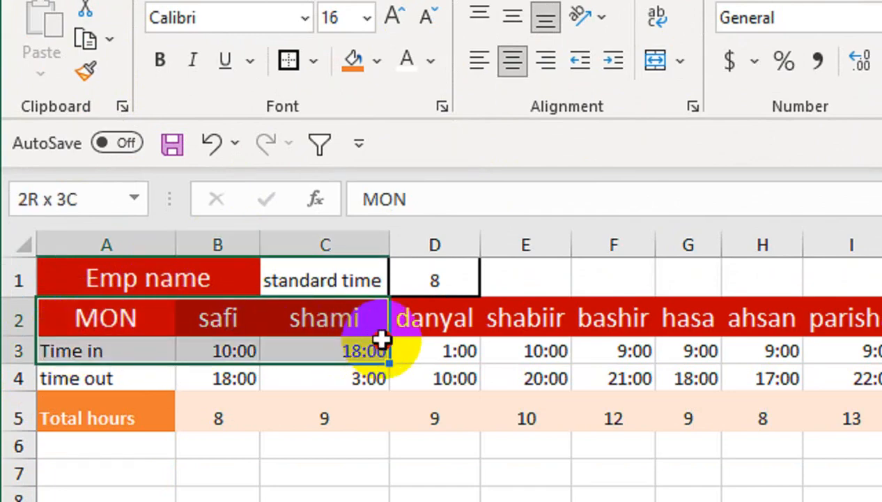
pyautogui.moveTo(382, 339); pyautogui.dragTo(881, 430)
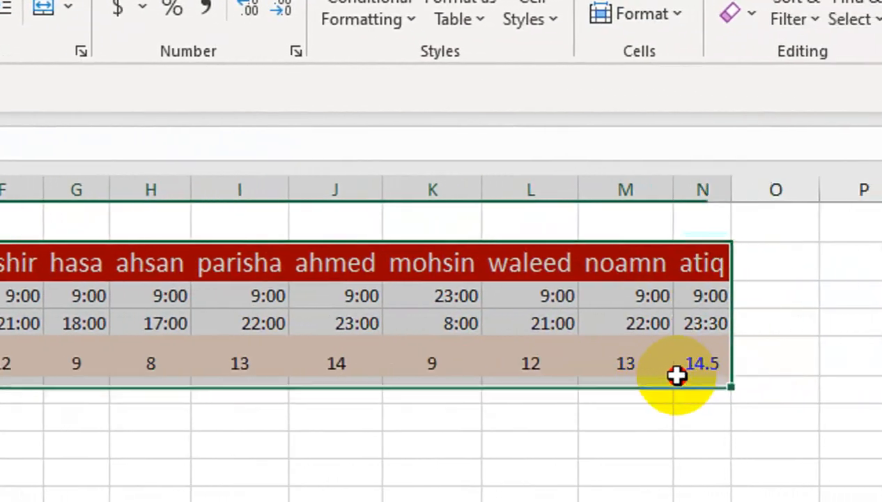
pyautogui.moveTo(677, 375); pyautogui.dragTo(683, 368)
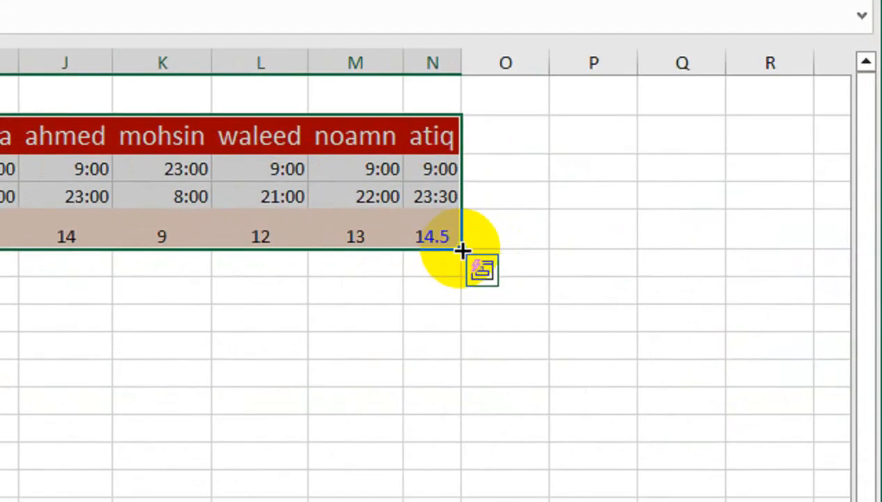
pyautogui.moveTo(463, 251); pyautogui.dragTo(450, 361)
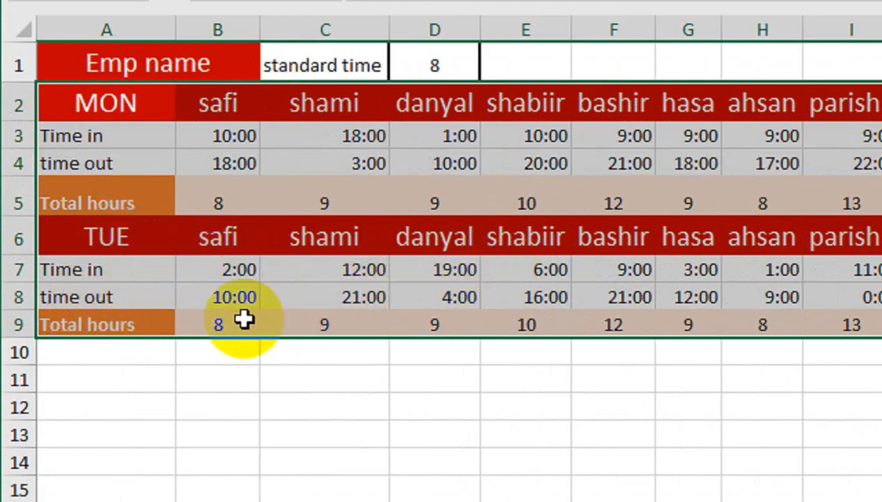
pyautogui.click(377, 268)
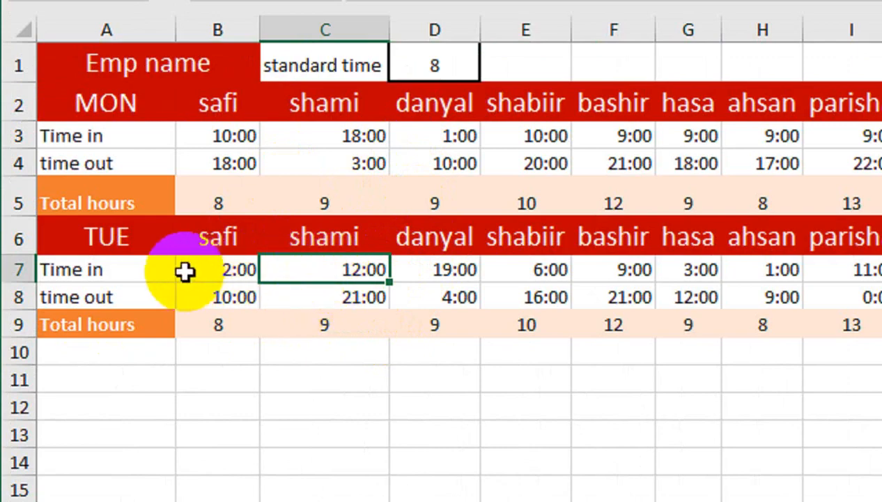
pyautogui.moveTo(220, 133); pyautogui.dragTo(662, 148)
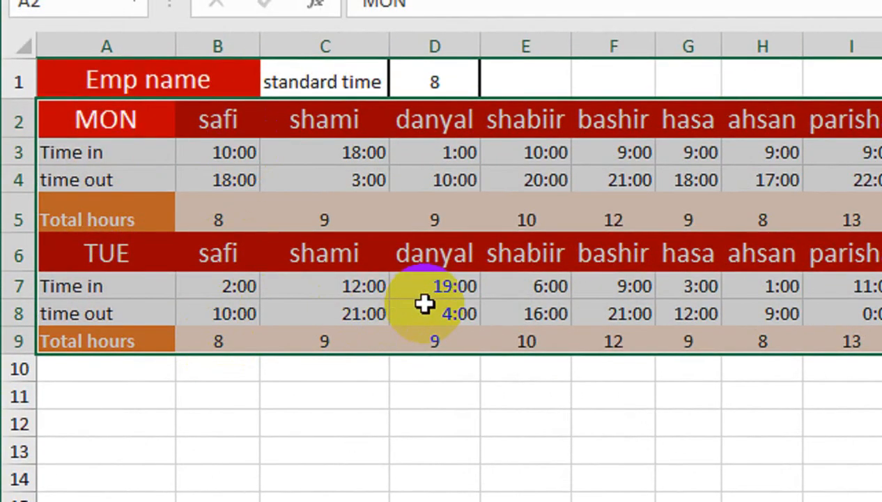
pyautogui.click(211, 149)
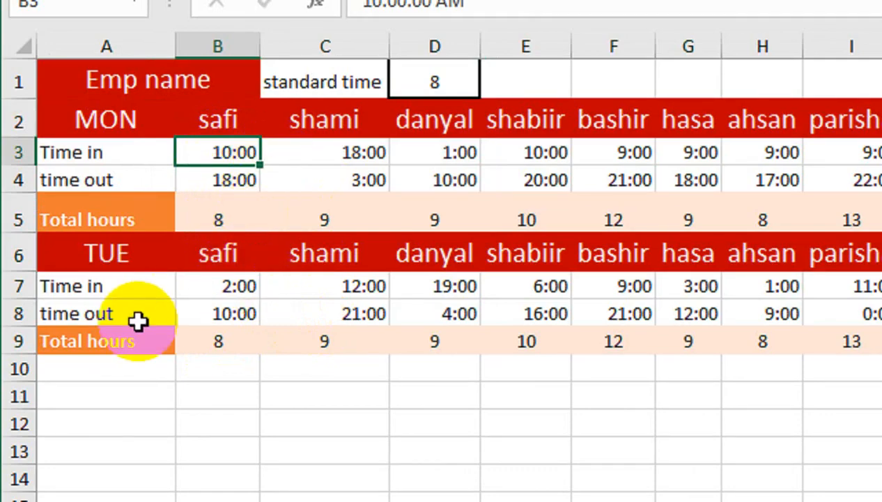
# Undo the fill that created the TUE block and clear the MON label from A2.
pyautogui.hotkey('ctrl', 'z')
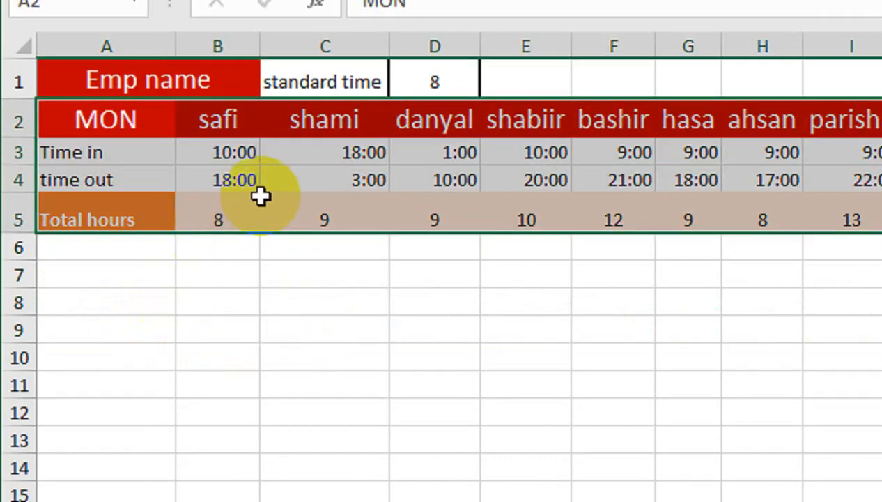
pyautogui.click(138, 115)
pyautogui.press('Delete')
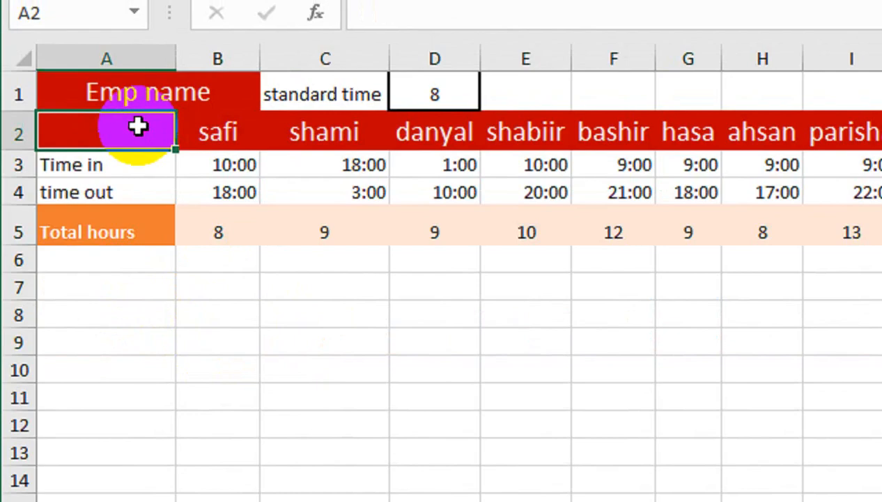
# Copy the merged Emp name heading from A1:B1 onto A2:B2.
pyautogui.click(123, 102)
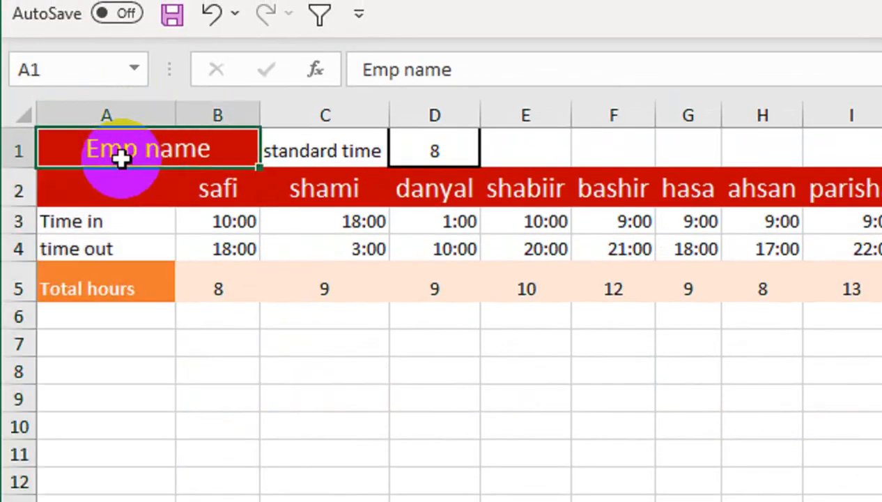
pyautogui.hotkey('ctrl', 'c')
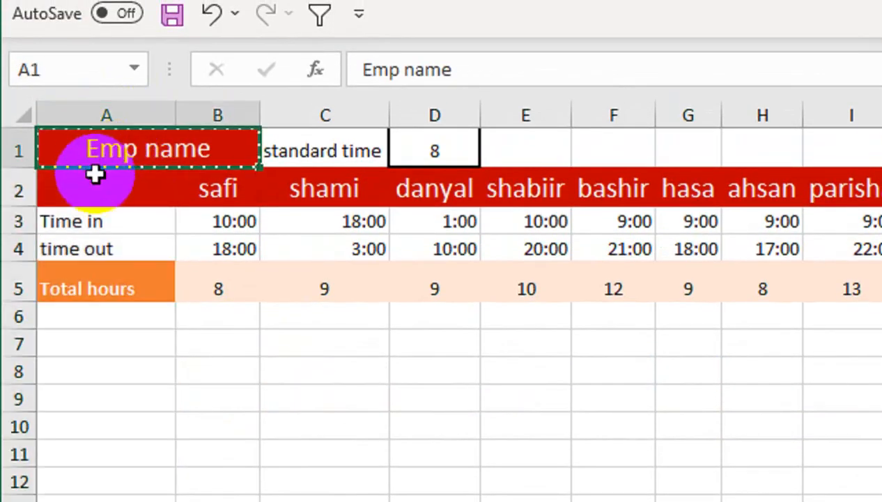
pyautogui.click(95, 174)
pyautogui.hotkey('ctrl', 'v')
# Clear the content and formatting of A1:B1 and move the standard time label and value there from C1:D1.
pyautogui.click(132, 136)
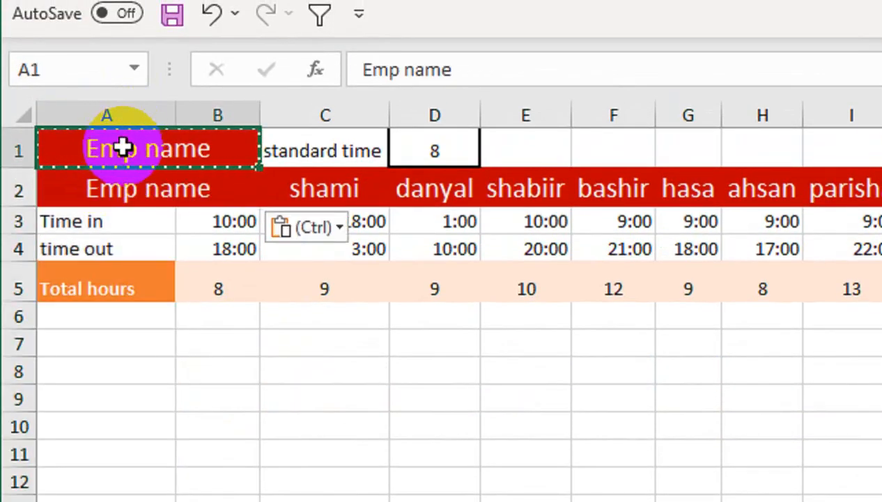
pyautogui.press('Delete')
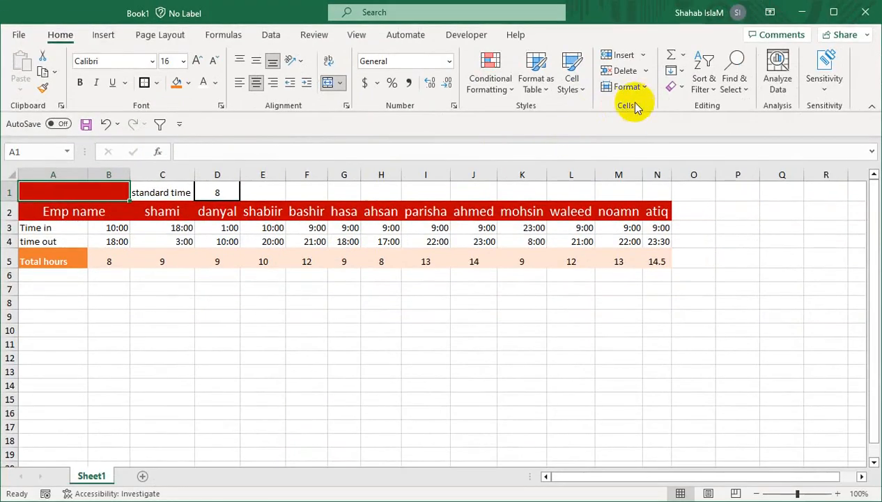
pyautogui.click(673, 87)
pyautogui.click(694, 107)
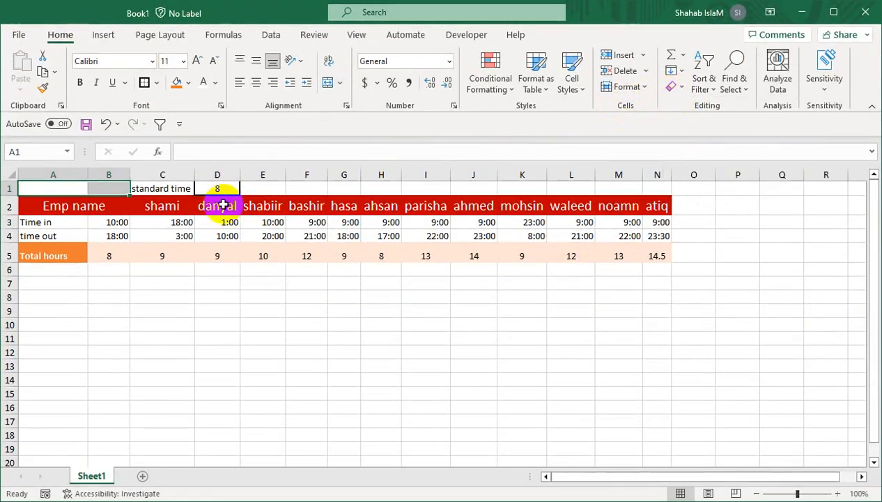
pyautogui.moveTo(176, 190); pyautogui.dragTo(93, 185)
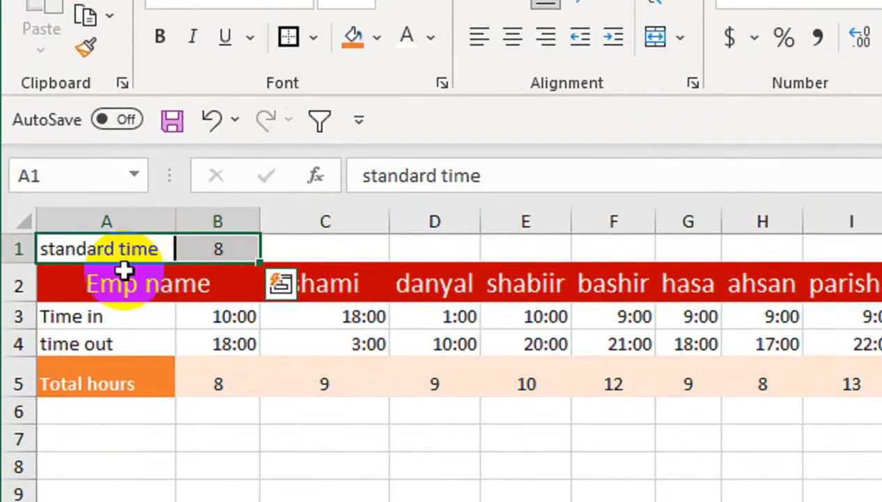
# Try filling the block A2:N5 down to row 9, first as a series and again as copied cells.
pyautogui.moveTo(123, 270); pyautogui.dragTo(669, 318)
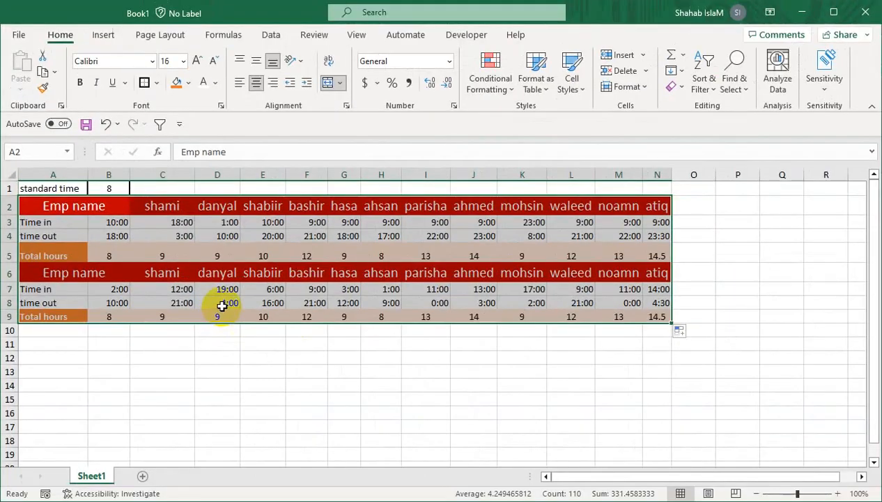
pyautogui.hotkey('ctrl', 'z')
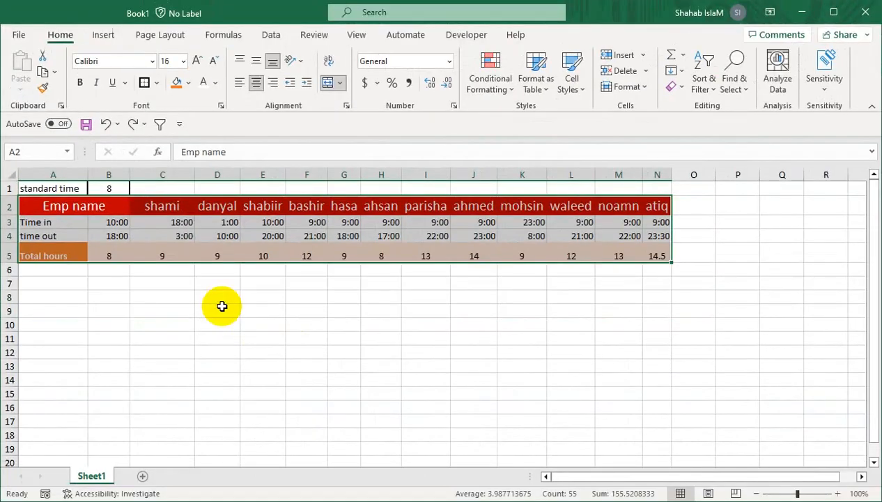
pyautogui.moveTo(669, 262); pyautogui.dragTo(676, 310)
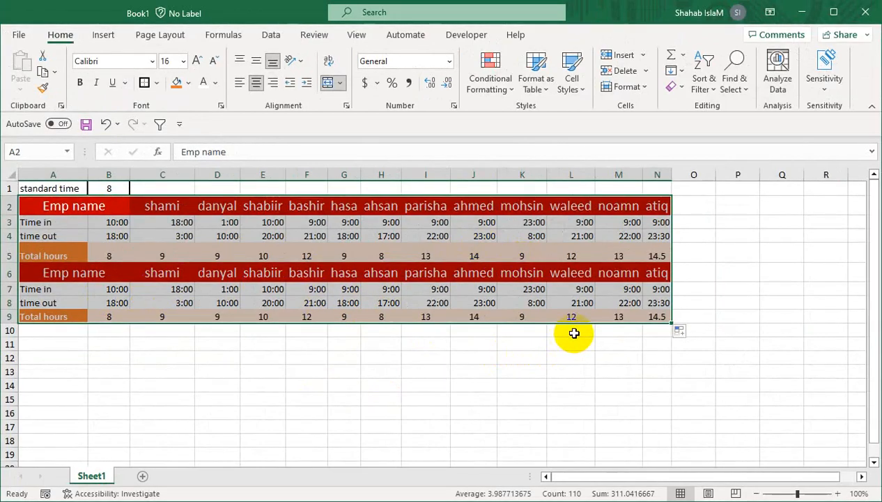
pyautogui.hotkey('ctrl', 'z')
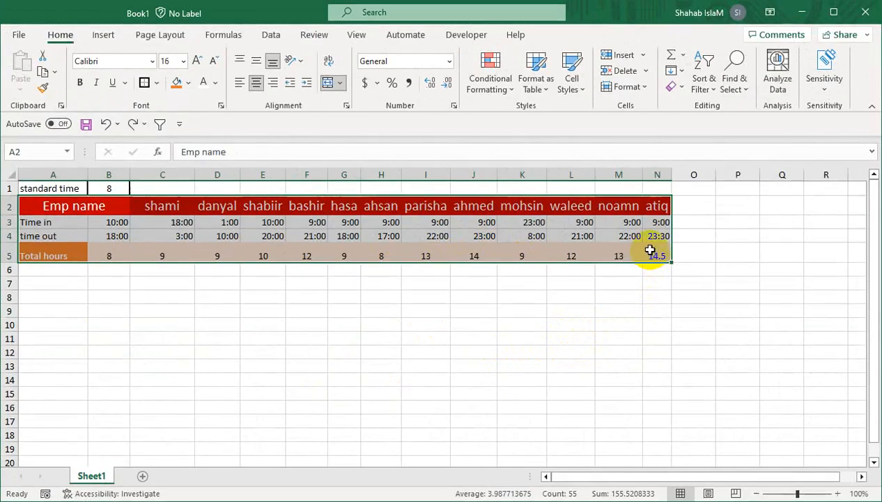
# Fill the block A2:N5 down to row 285 as exact copies with the same times.
pyautogui.moveTo(674, 261); pyautogui.dragTo(673, 460)
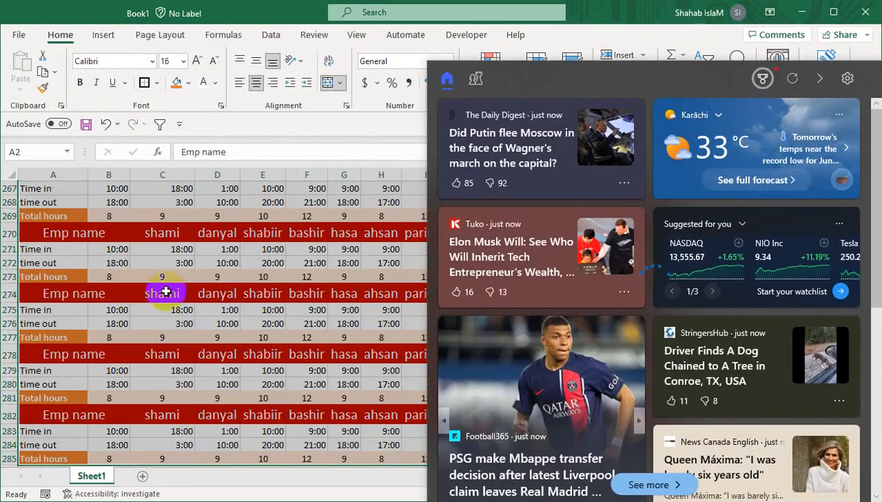
pyautogui.click(221, 308)
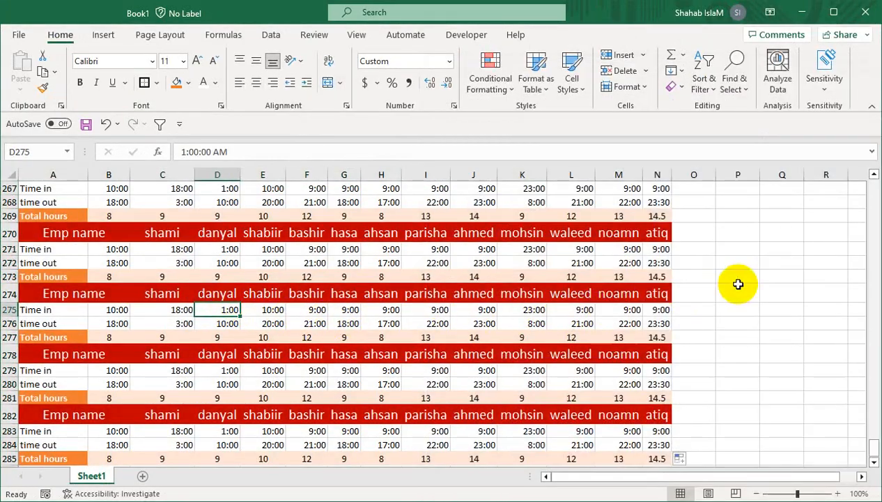
pyautogui.scroll(6, 878, 265)
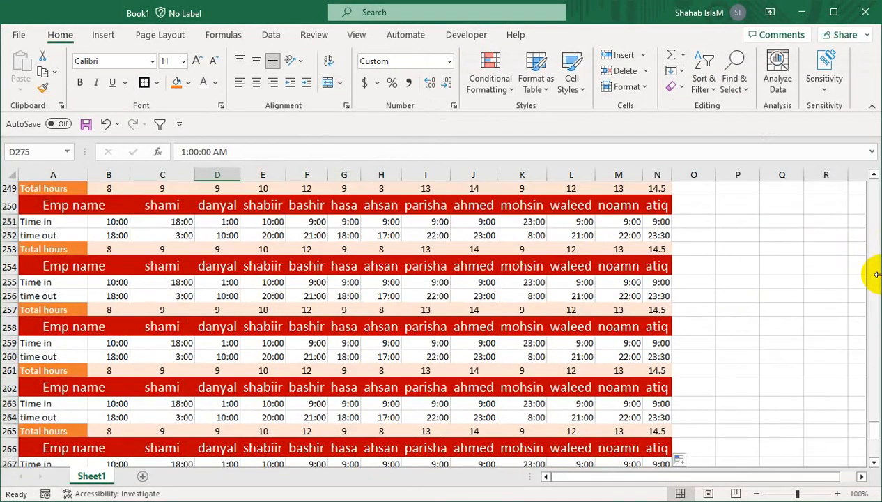
pyautogui.moveTo(782, 265); pyautogui.dragTo(678, 52)
# Enter 1 in O2 as the number of the first day block.
pyautogui.click(683, 209)
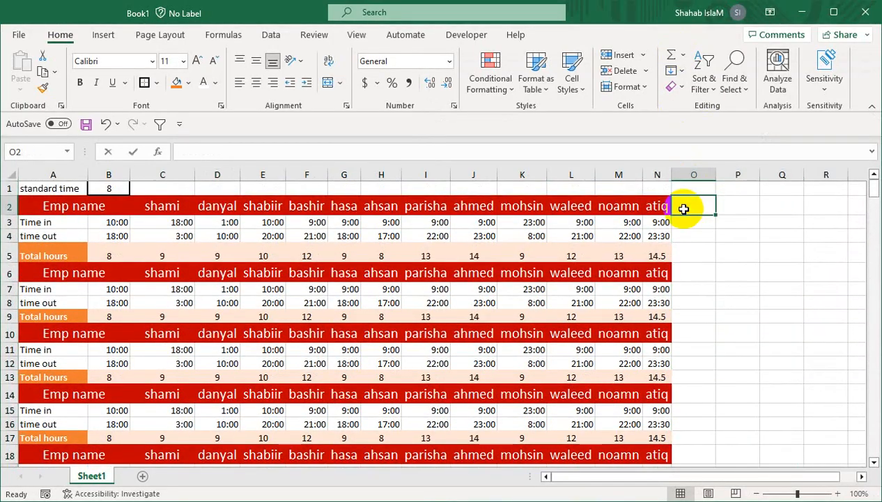
pyautogui.write('1')
pyautogui.press('Return')
pyautogui.press('Return')
pyautogui.press('Return')
pyautogui.press('Return')
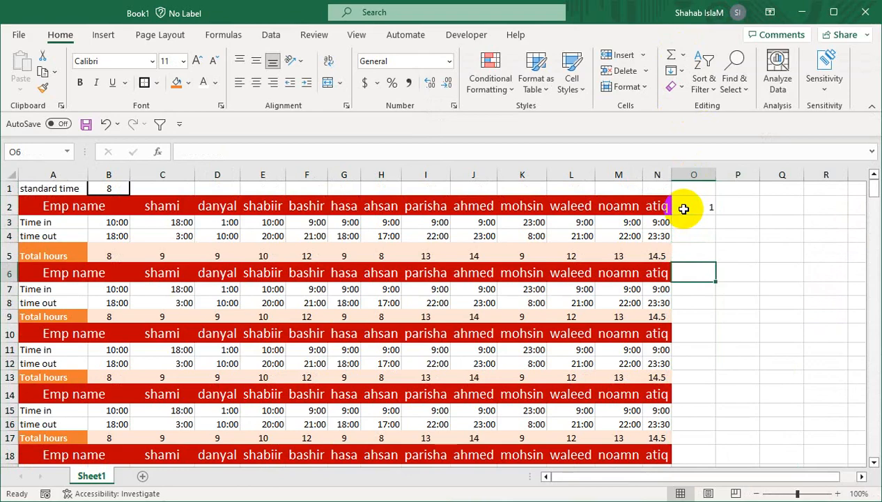
# Replace the entry in O2 with DAY 1 and enter DAY 2 in O6 beside the second block.
pyautogui.press('Up')
pyautogui.press('Up')
pyautogui.press('Up')
pyautogui.press('Up')
pyautogui.write('DA')
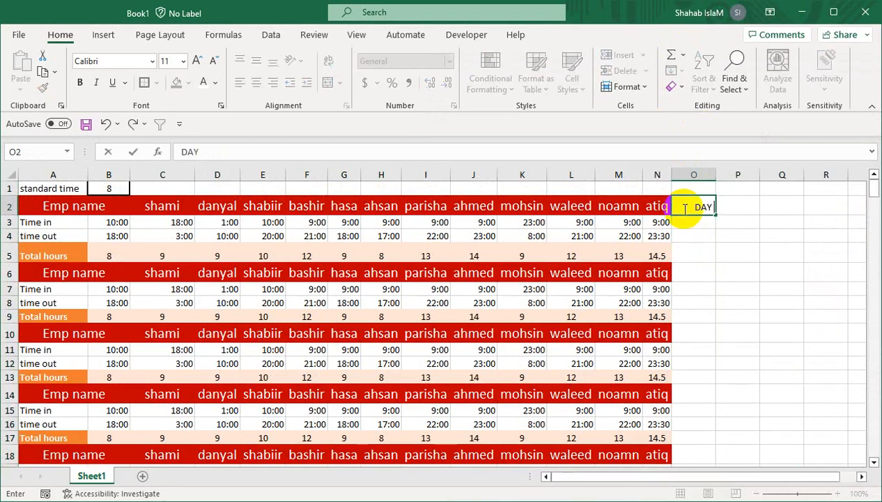
pyautogui.press('Return')
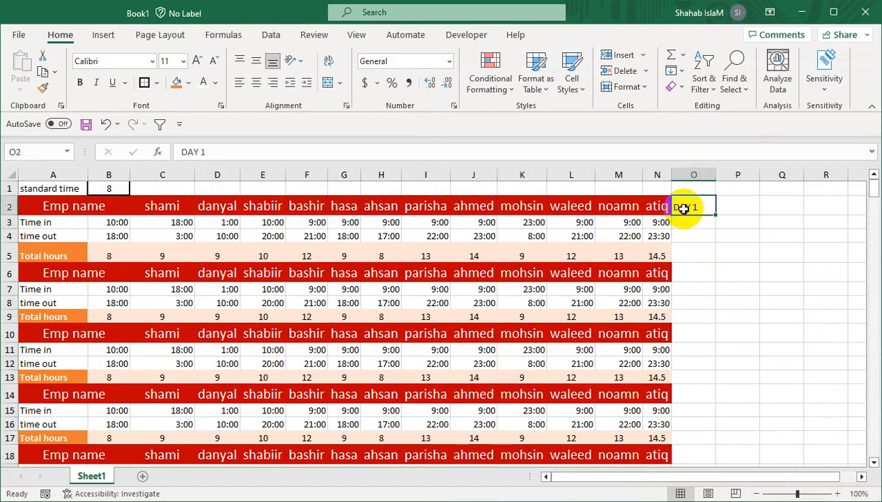
pyautogui.click(698, 274)
pyautogui.write('DAY 2')
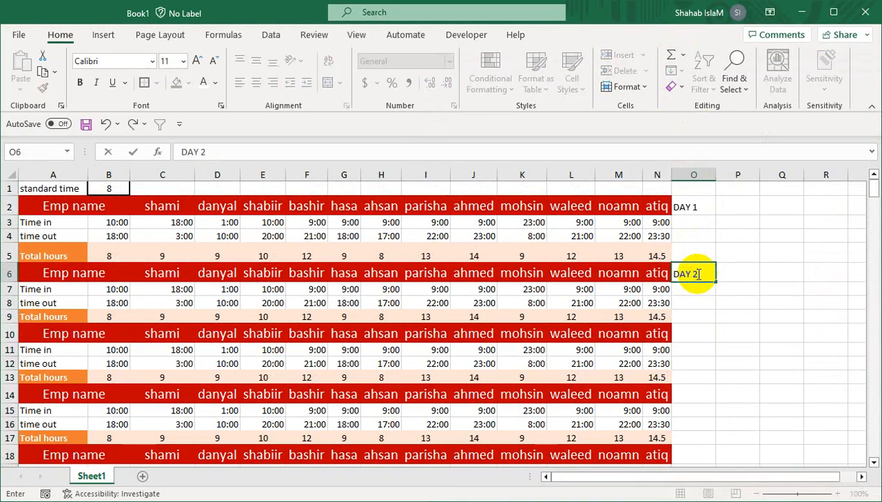
pyautogui.press('Return')
# Copy the red header formatting from N2 onto the DAY 1 label in O2.
pyautogui.click(660, 204)
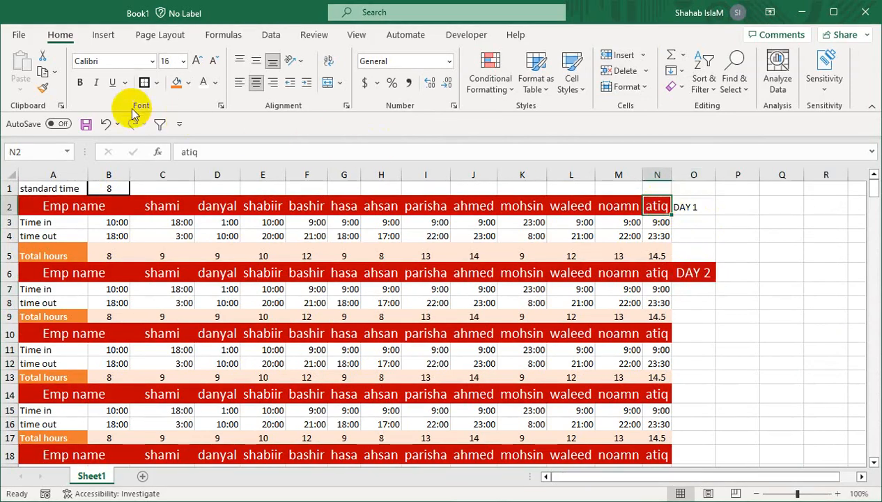
pyautogui.click(43, 88)
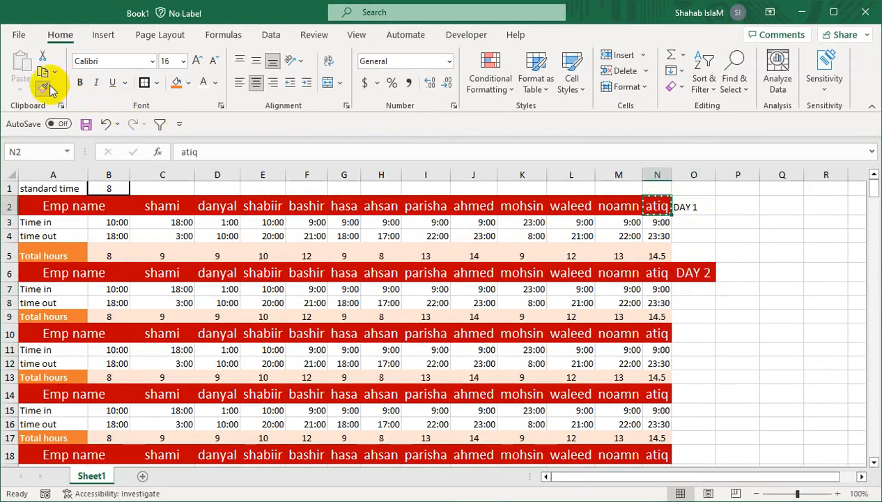
pyautogui.click(707, 206)
# Try extending the day labels from O2:O6 down to row 14, and undo the fill and the preceding edit.
pyautogui.moveTo(697, 205)
pyautogui.mouseDown()
pyautogui.moveTo(704, 266)
pyautogui.moveTo(717, 287)
pyautogui.moveTo(715, 417)
pyautogui.moveTo(714, 405)
pyautogui.mouseUp()
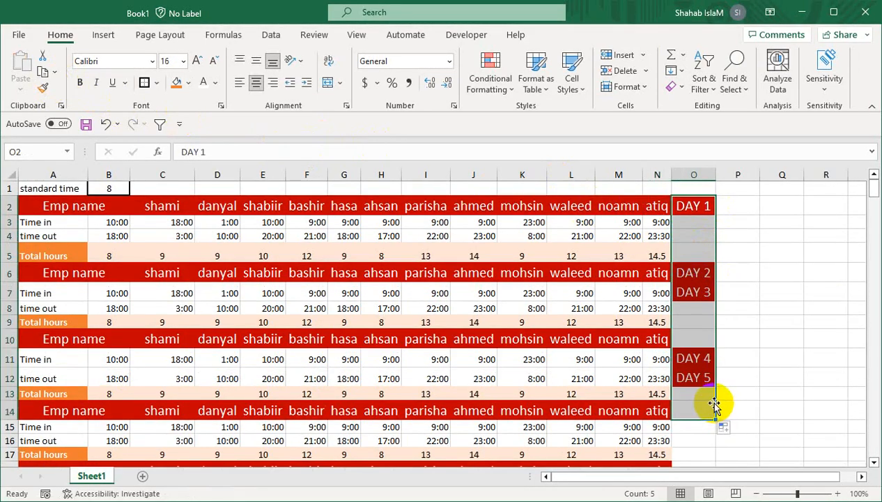
pyautogui.hotkey('ctrl', 'z')
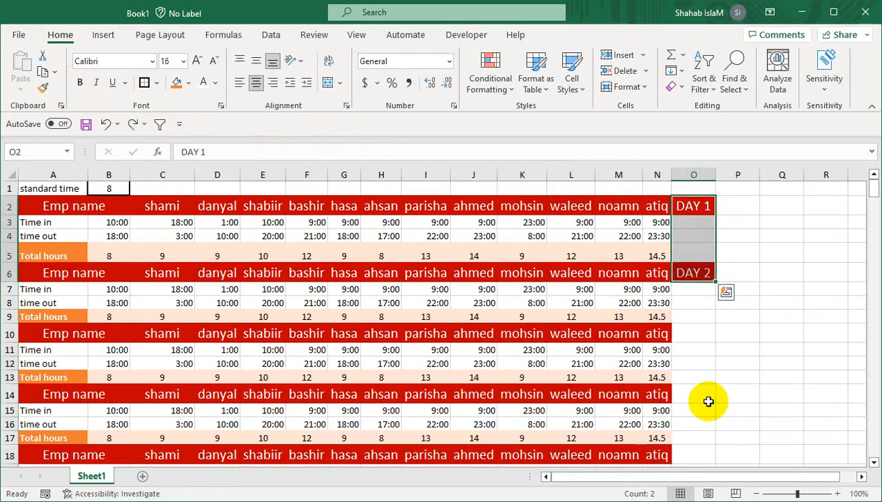
pyautogui.hotkey('ctrl', 'z')
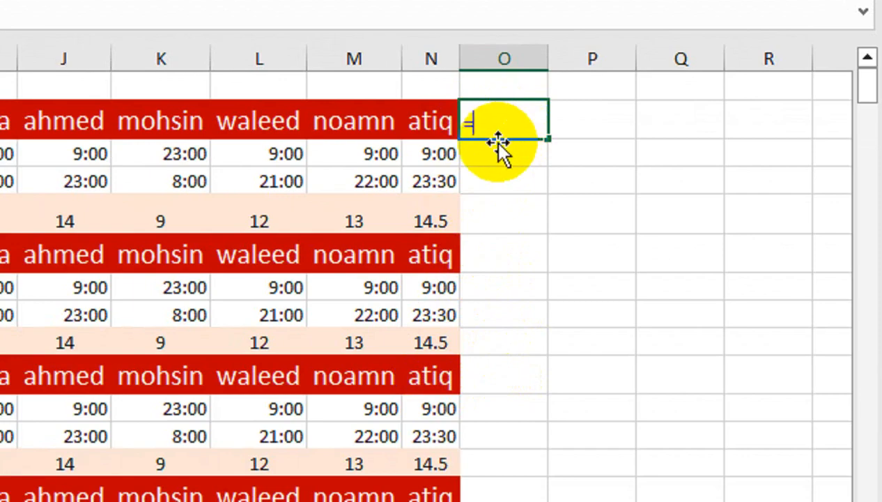
# Start an IF formula in O2 that tests whether N2 contains text with ISTEXT(N2).
pyautogui.write('IF(')
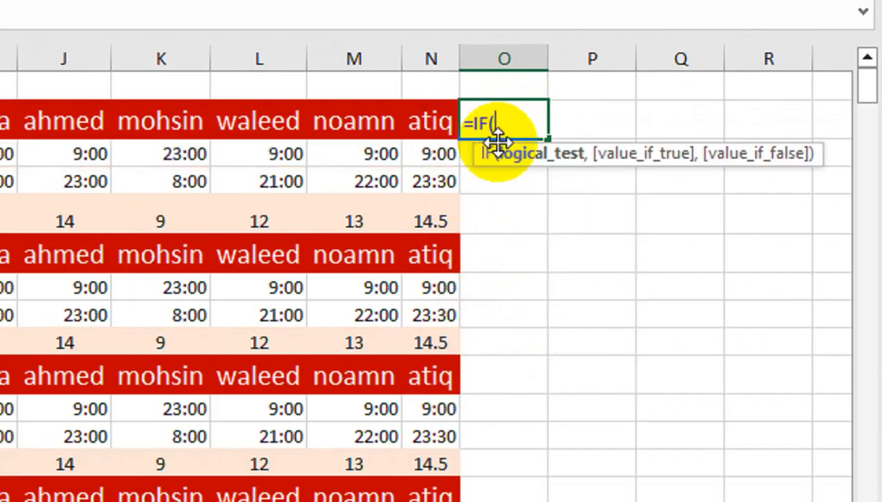
pyautogui.write('IS')
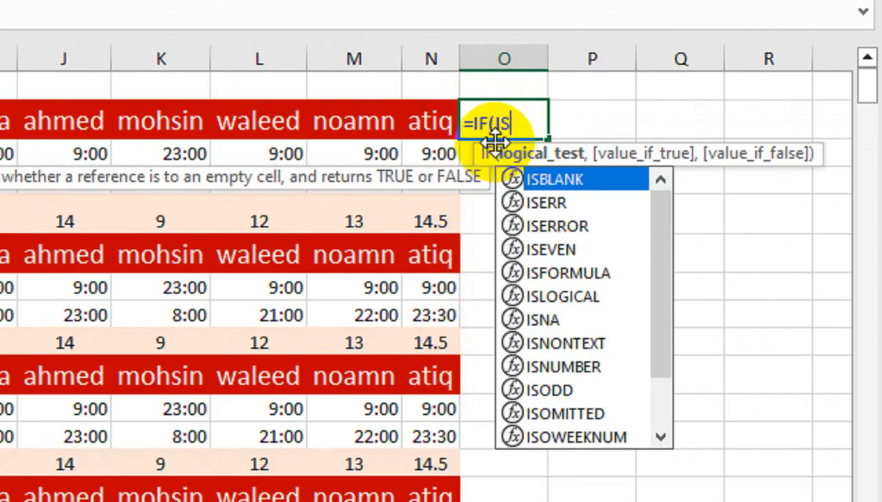
pyautogui.write('T')
pyautogui.press('Tab')
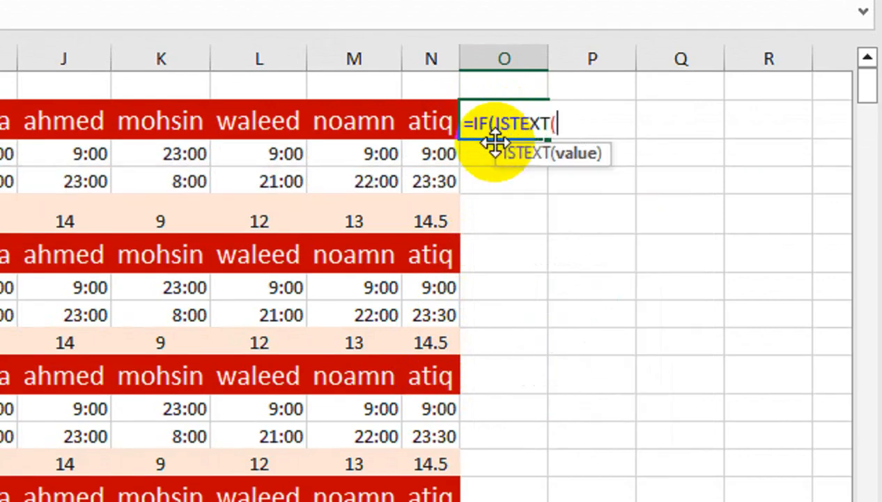
pyautogui.click(441, 125)
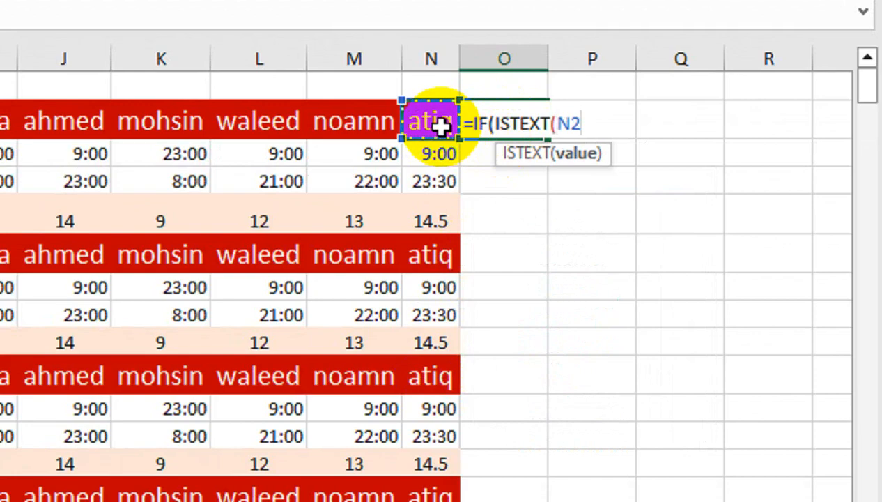
# Complete the IF formula in O2 with MAX($O$1:O1)+1 as the true value and an empty string as the false value.
pyautogui.write('),MAX')
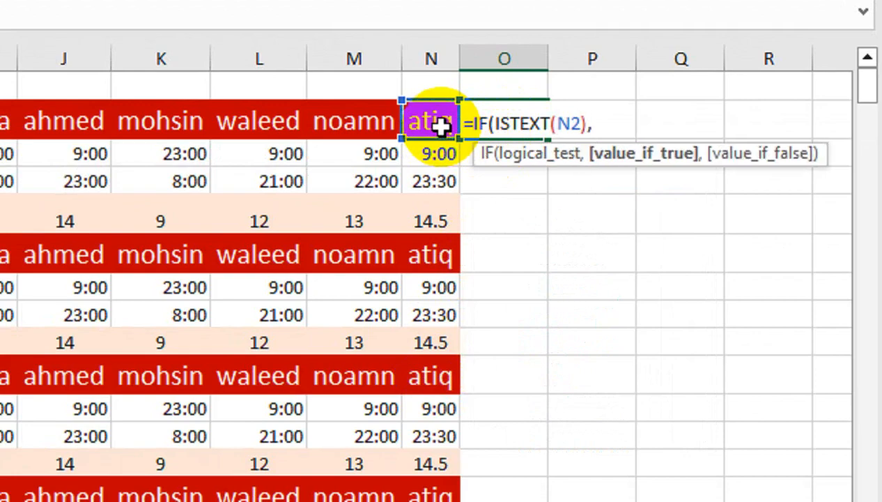
pyautogui.write('(')
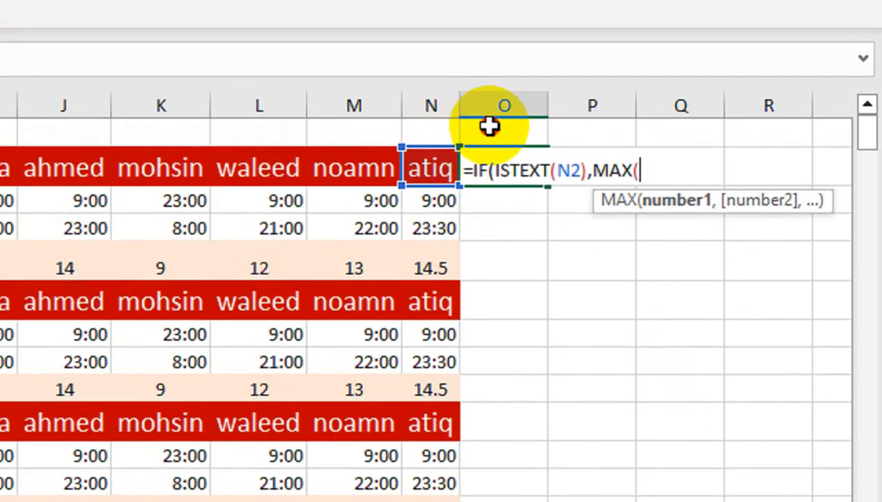
pyautogui.click(490, 79)
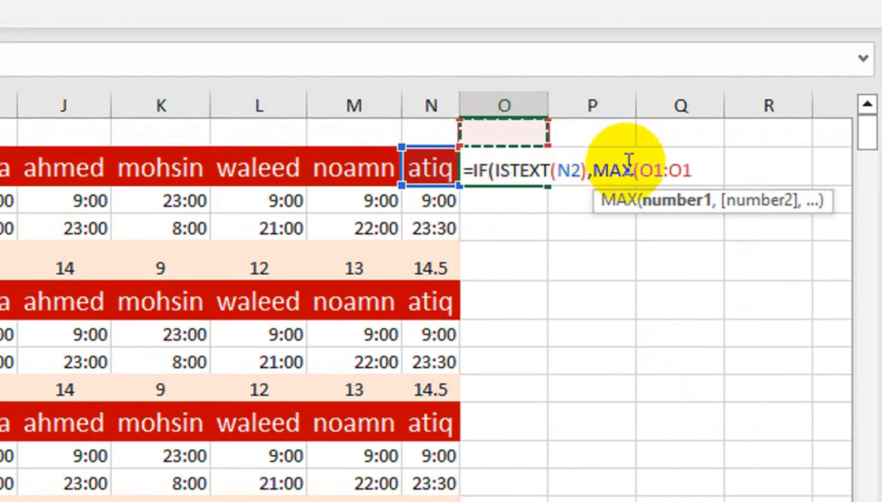
pyautogui.click(653, 173)
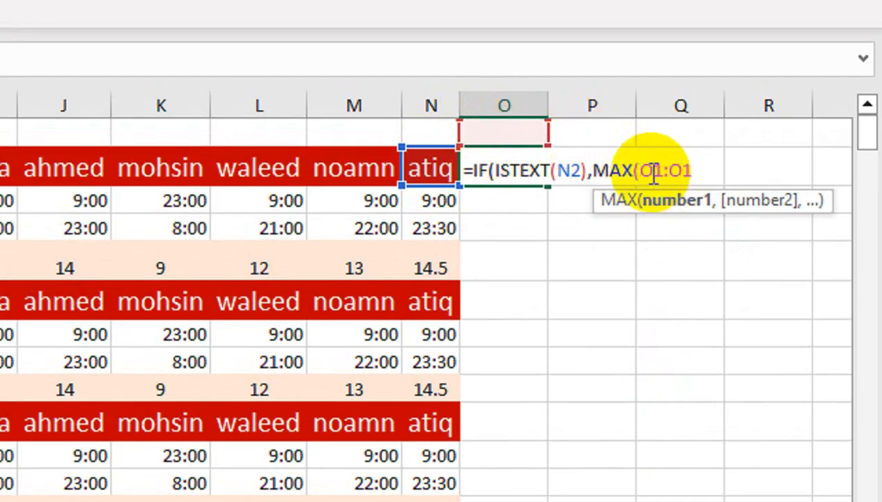
pyautogui.press('F4')
pyautogui.click(721, 170)
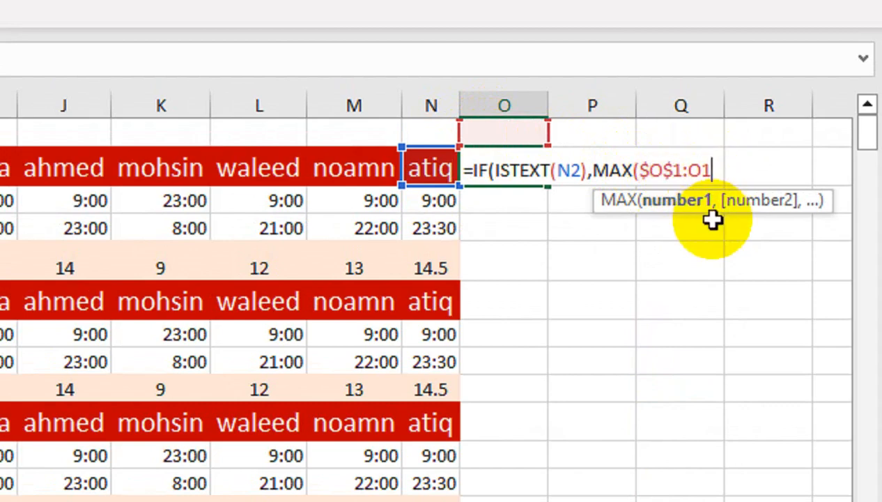
pyautogui.write(')+1')
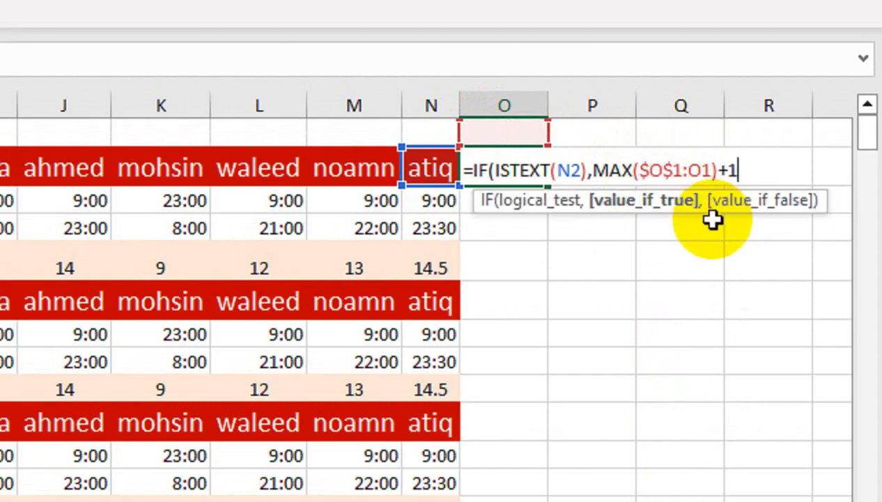
pyautogui.write(',')
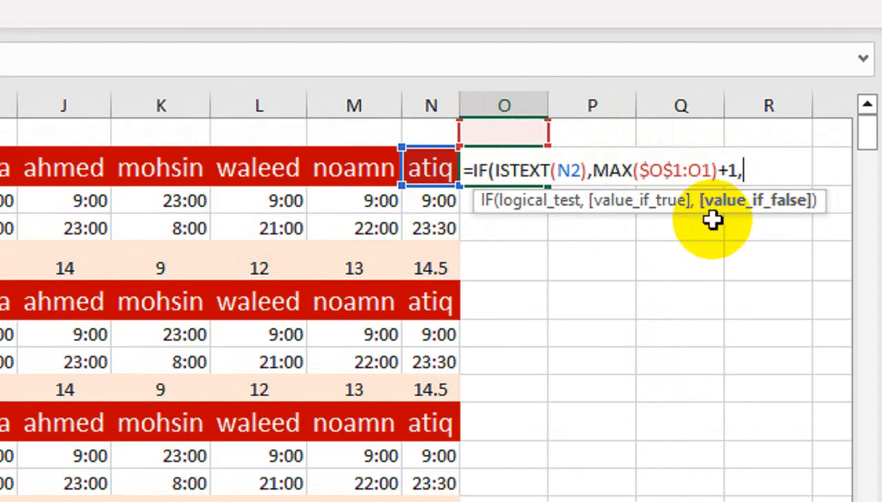
pyautogui.write('"")')
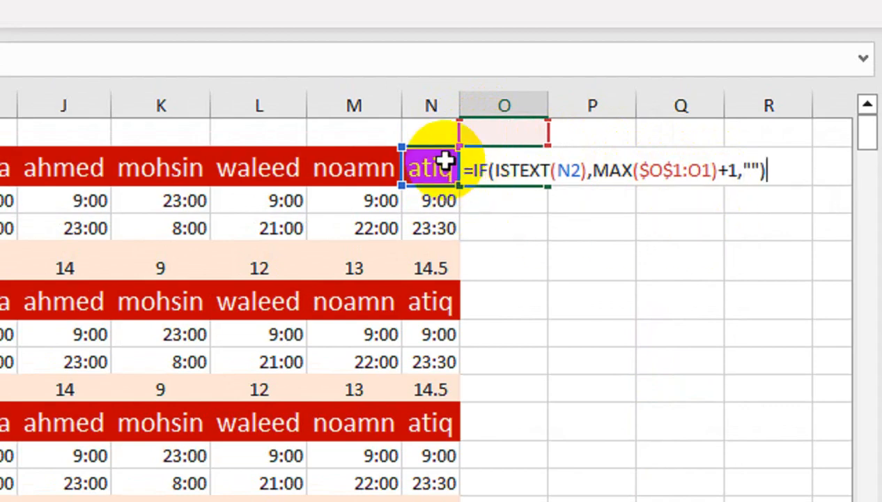
pyautogui.press('Return')
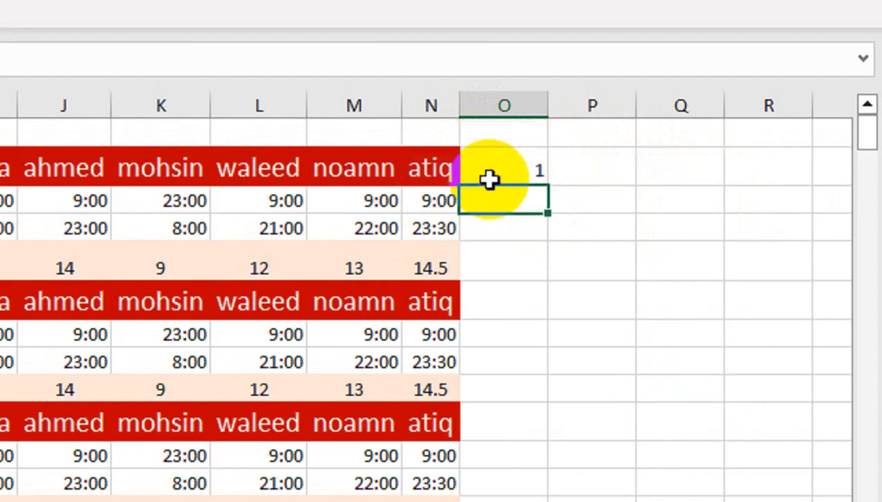
# Fill the O2 day-number formula down to O6, and replace O2 with the constant 1.
pyautogui.click(489, 179)
pyautogui.moveTo(550, 184); pyautogui.dragTo(552, 306)
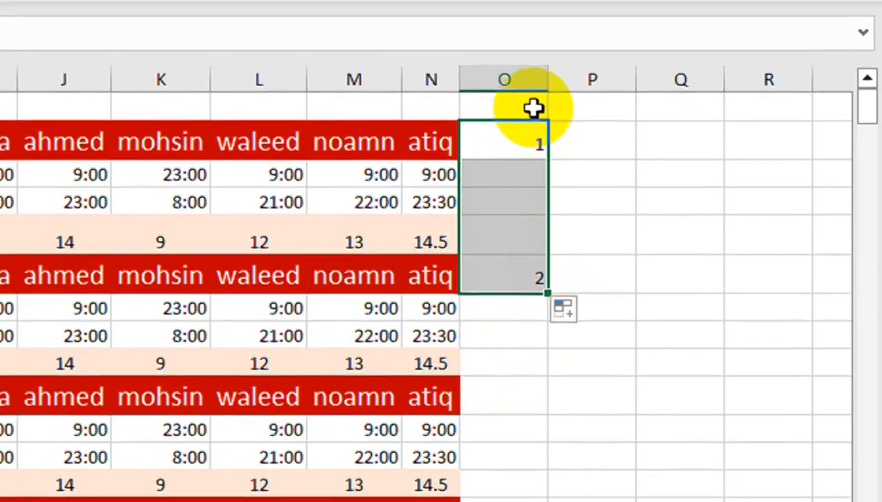
pyautogui.click(502, 137)
pyautogui.write('1')
pyautogui.press('Return')
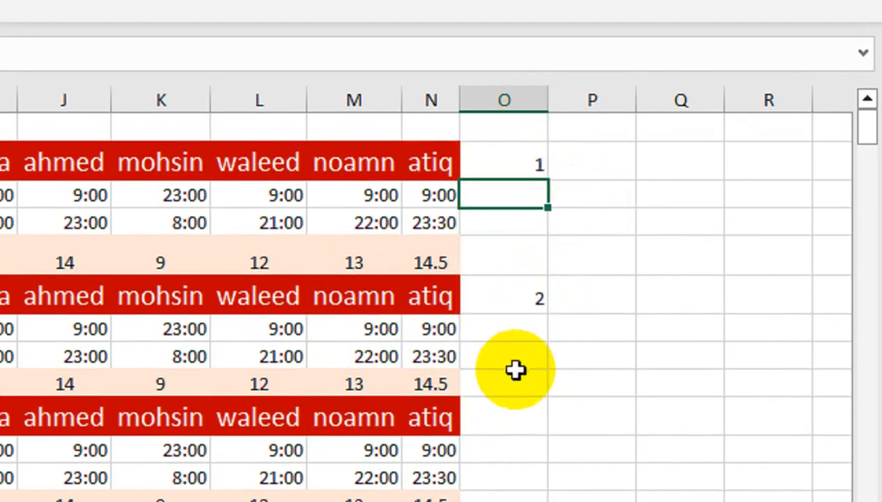
# Extend the day-number formula from O6 down column O through row 157.
pyautogui.click(502, 295)
pyautogui.moveTo(545, 320); pyautogui.dragTo(534, 456)
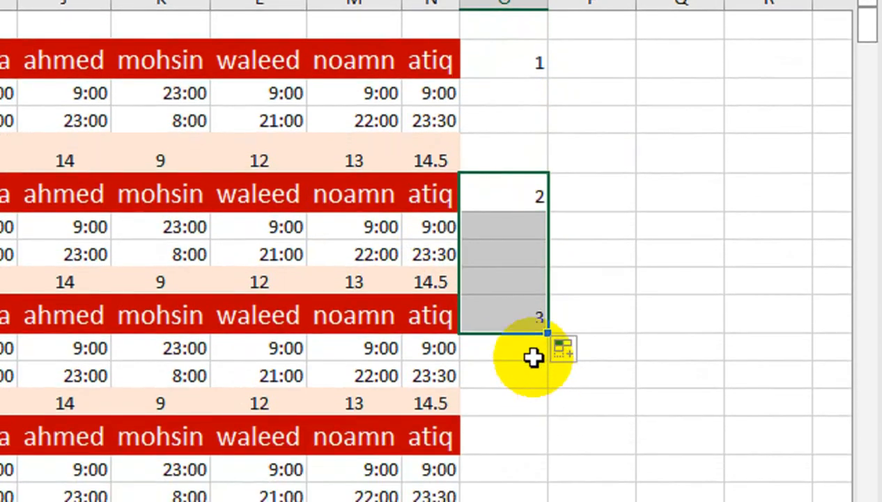
pyautogui.moveTo(548, 334); pyautogui.dragTo(549, 446)
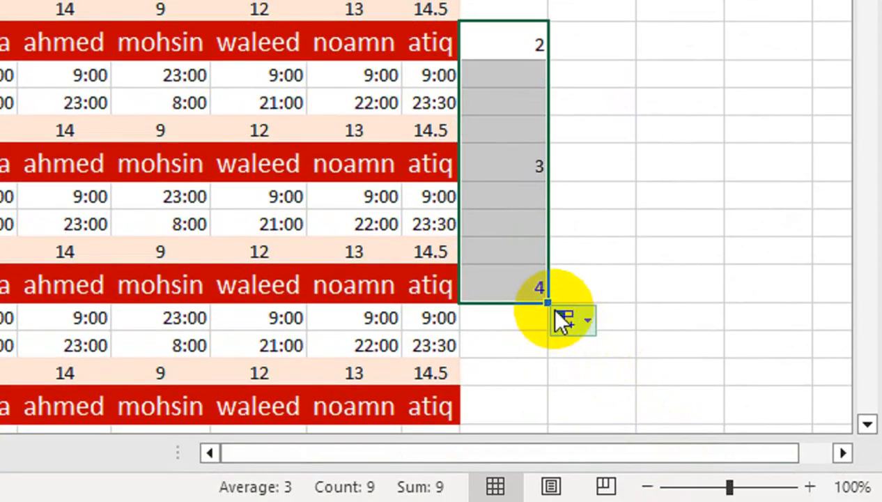
pyautogui.moveTo(553, 302); pyautogui.dragTo(568, 493)
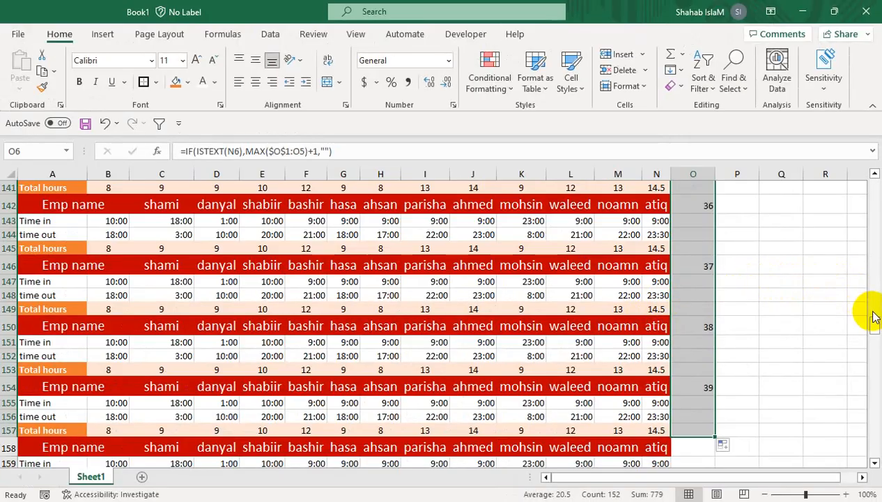
# Delete all the surplus daily blocks from row 122 downward, keeping only 30 days.
pyautogui.moveTo(876, 317); pyautogui.dragTo(875, 288)
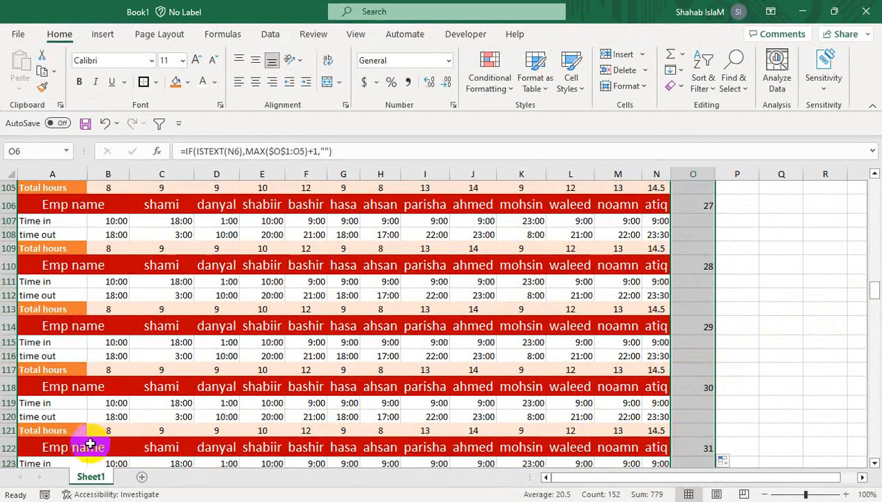
pyautogui.click(9, 447)
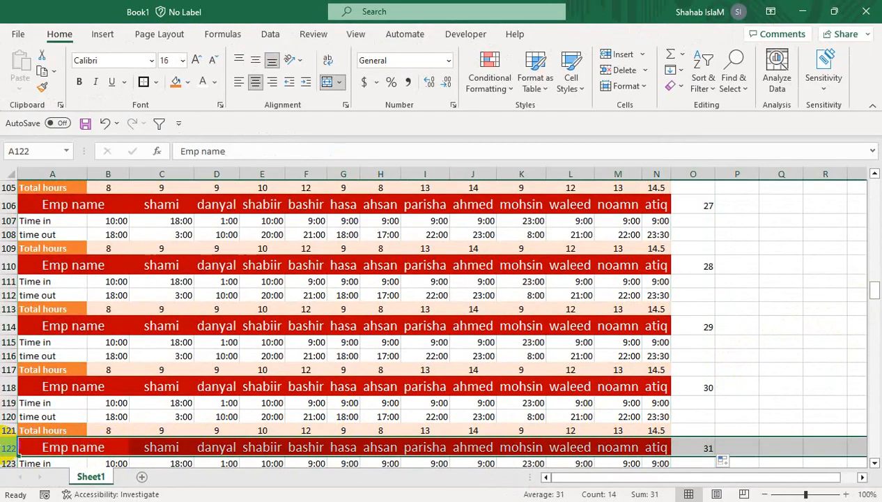
pyautogui.moveTo(9, 448); pyautogui.dragTo(7, 456)
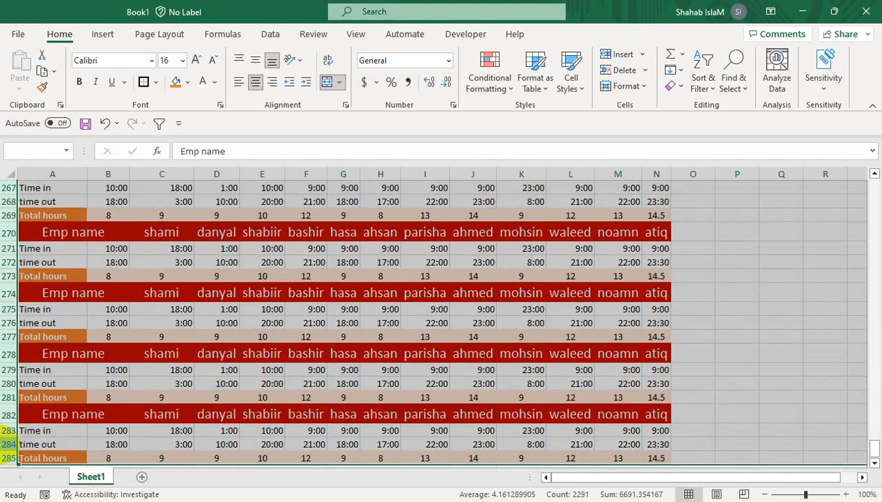
pyautogui.hotkey('ctrl', '-')
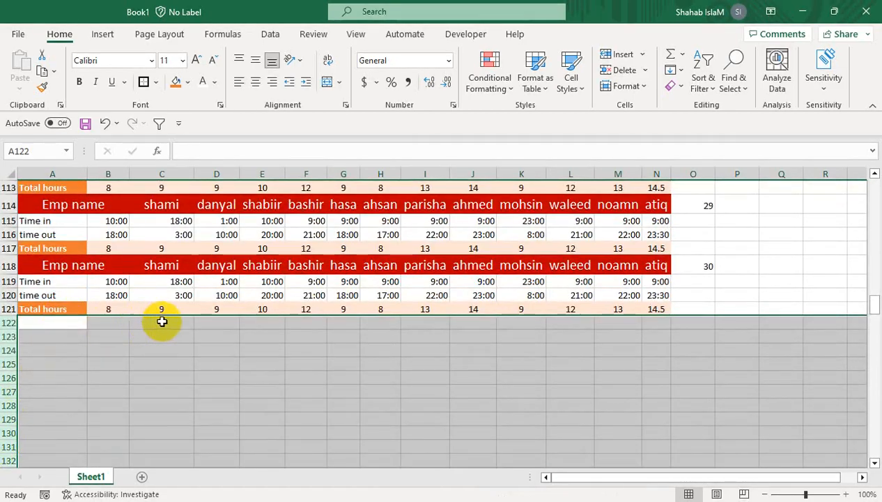
pyautogui.click(160, 294)
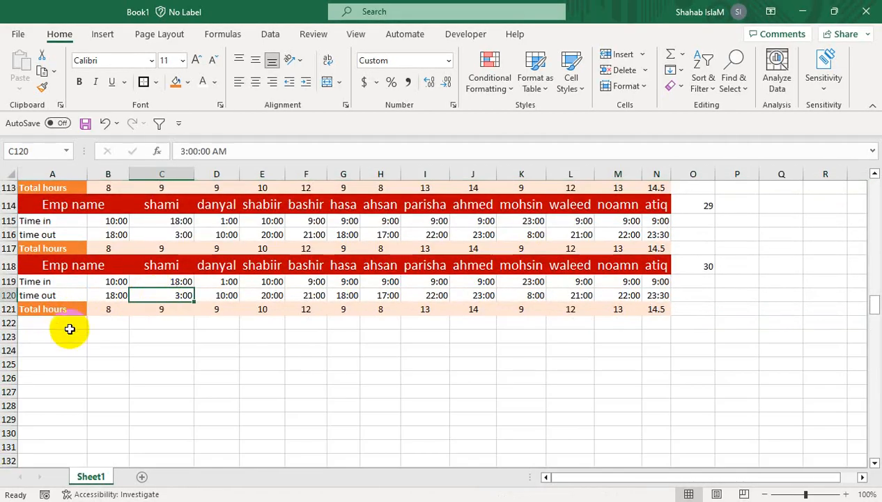
pyautogui.click(60, 321)
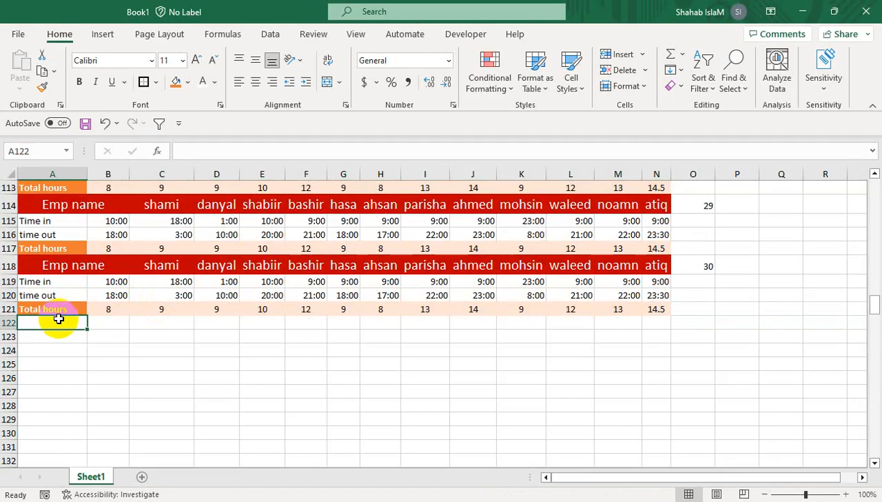
pyautogui.write('M')
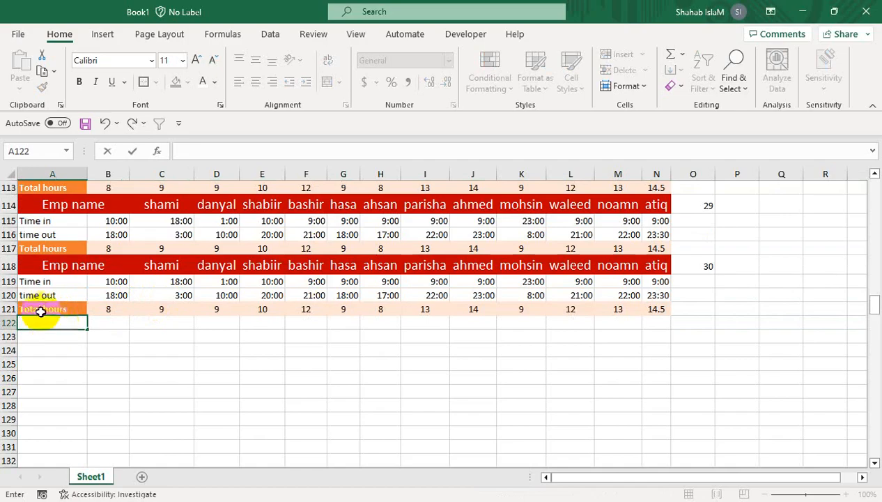
pyautogui.click(572, 348)
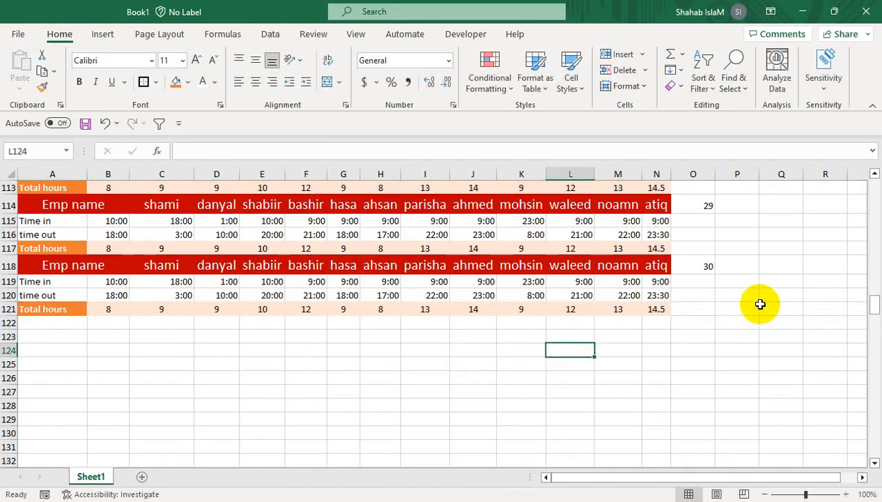
# Insert a blank row above the standard time row with increased height, and widen column B slightly.
pyautogui.press('Up')
pyautogui.press('Up')
pyautogui.press('Up')
pyautogui.hotkey('ctrl', 'Up')
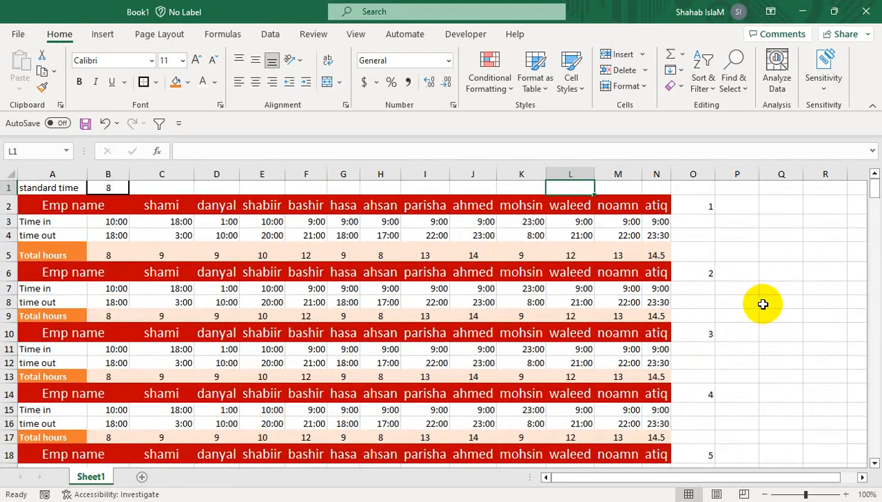
pyautogui.click(8, 187)
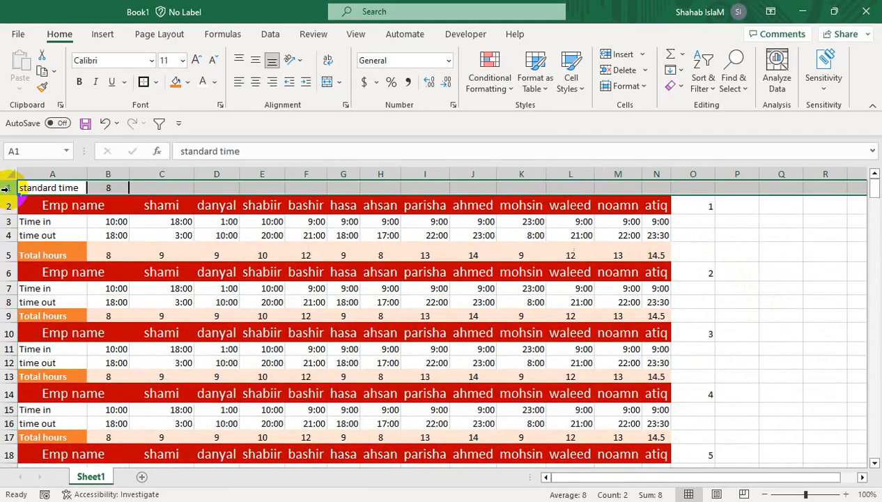
pyautogui.rightClick(10, 188)
pyautogui.click(54, 328)
pyautogui.moveTo(12, 191); pyautogui.dragTo(11, 208)
pyautogui.moveTo(129, 174); pyautogui.dragTo(142, 173)
pyautogui.click(118, 191)
# Enter the label MOTHLY HOURS in A1 and widen column A slightly to fit it.
pyautogui.click(54, 193)
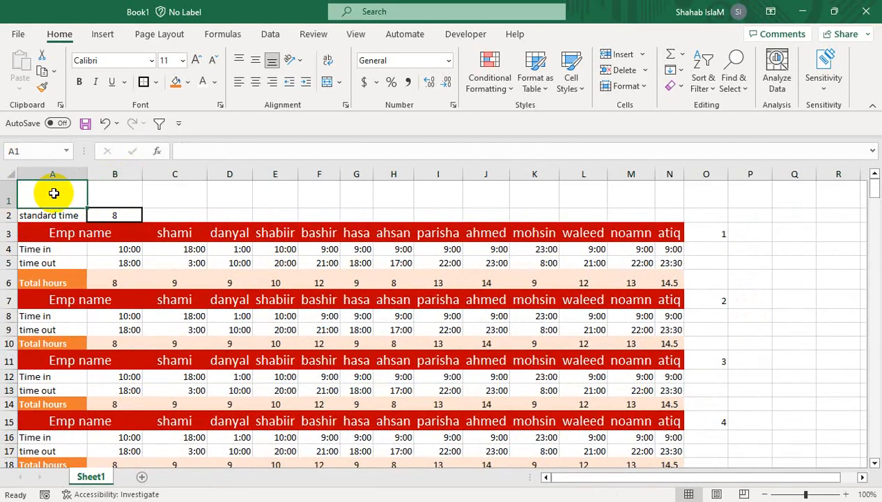
pyautogui.write('MOTHLY HOUR')
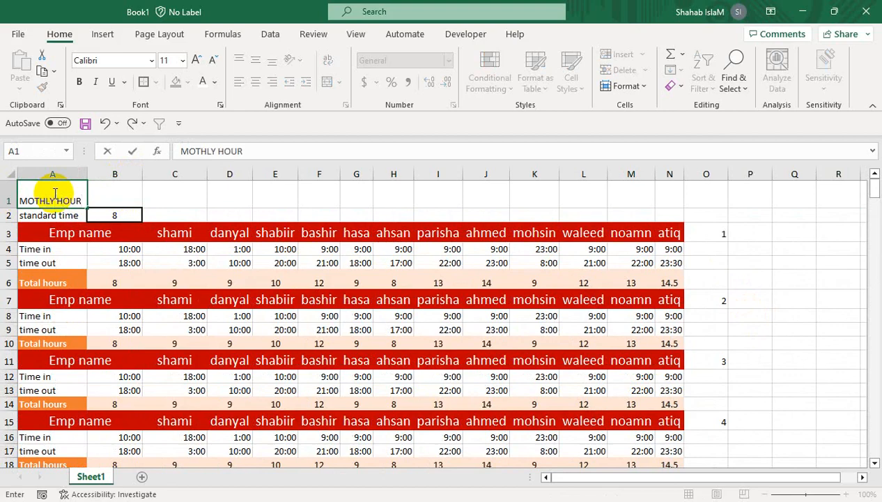
pyautogui.press('Return')
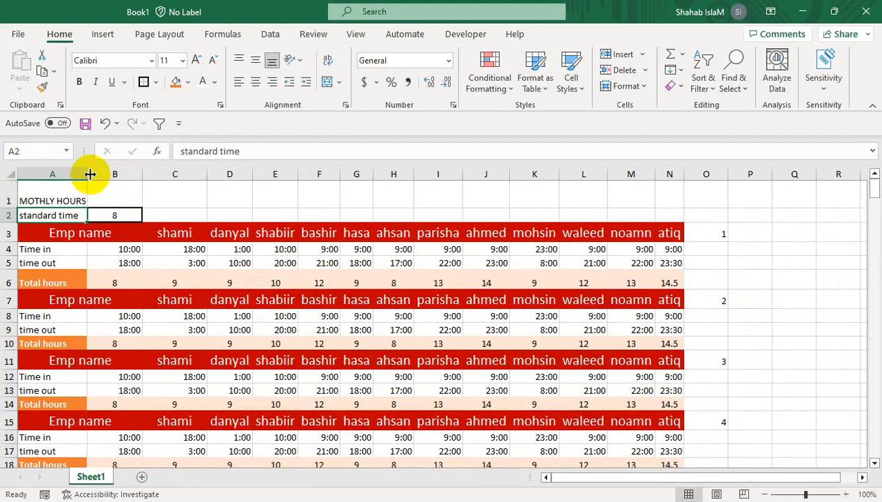
pyautogui.moveTo(88, 174); pyautogui.dragTo(90, 173)
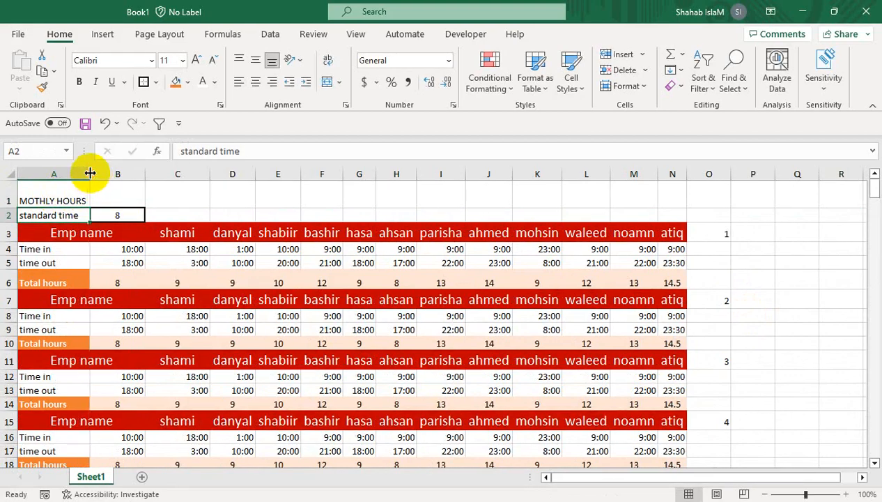
# Center the A1 label horizontally and vertically and make it bold.
pyautogui.click(255, 81)
pyautogui.click(256, 60)
pyautogui.click(79, 81)
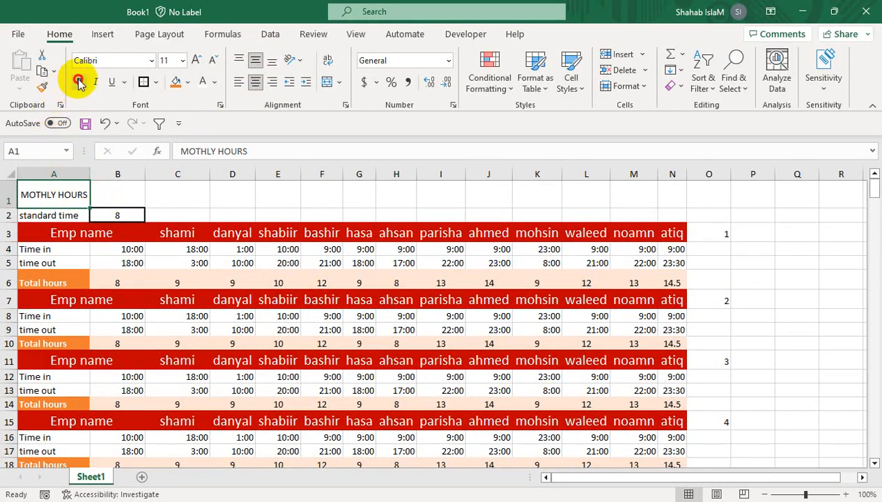
# Try clearing the first employee's time in and time out in B4:B5, and undo the deletion.
pyautogui.click(115, 195)
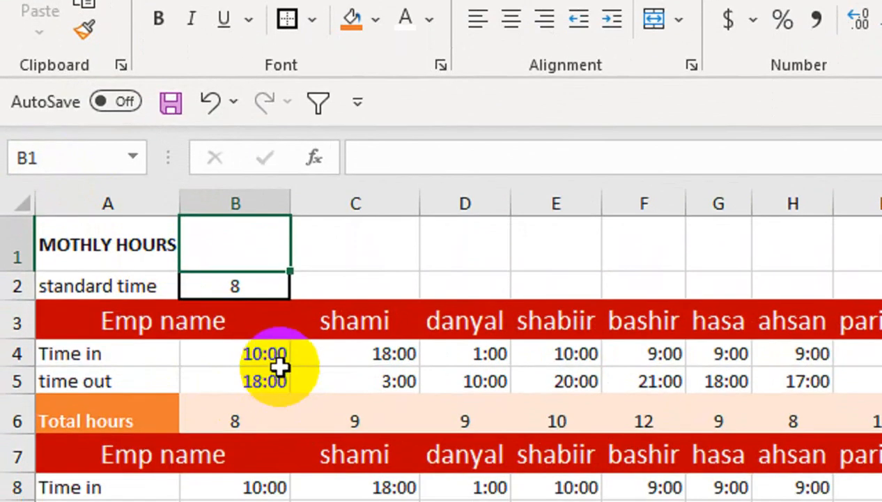
pyautogui.moveTo(278, 354); pyautogui.dragTo(273, 371)
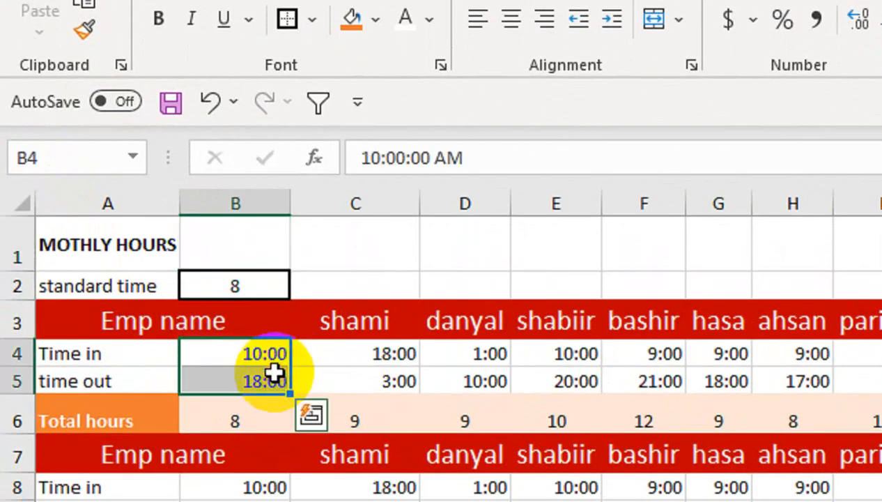
pyautogui.press('Delete')
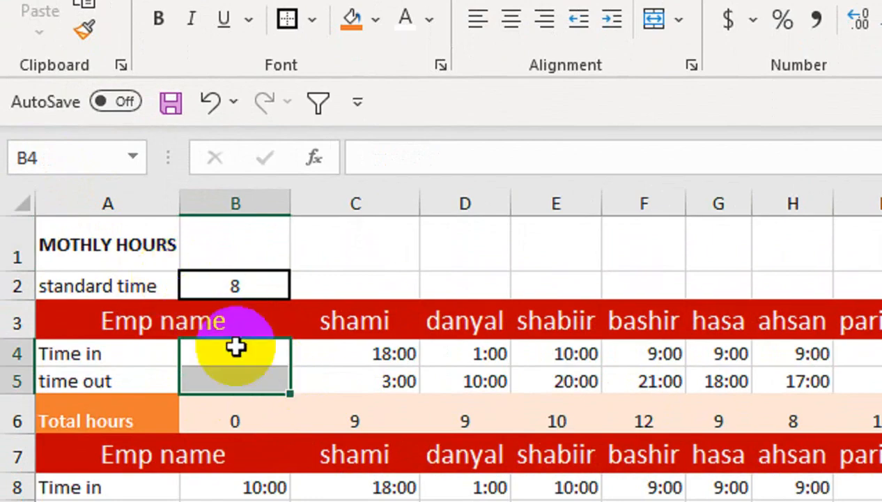
pyautogui.click(265, 354)
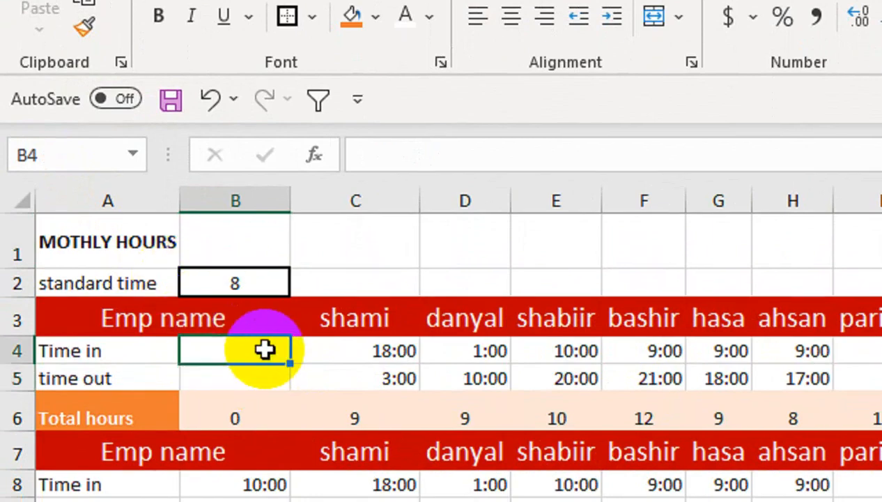
pyautogui.hotkey('ctrl', 'z')
# Replace the label in A1 with PRESENT DAYS.
pyautogui.click(220, 238)
pyautogui.click(120, 242)
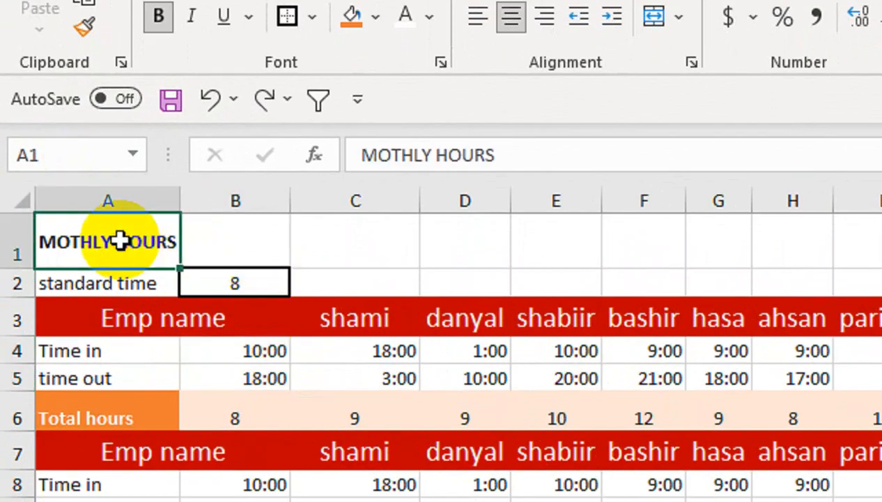
pyautogui.write('PRESENT')
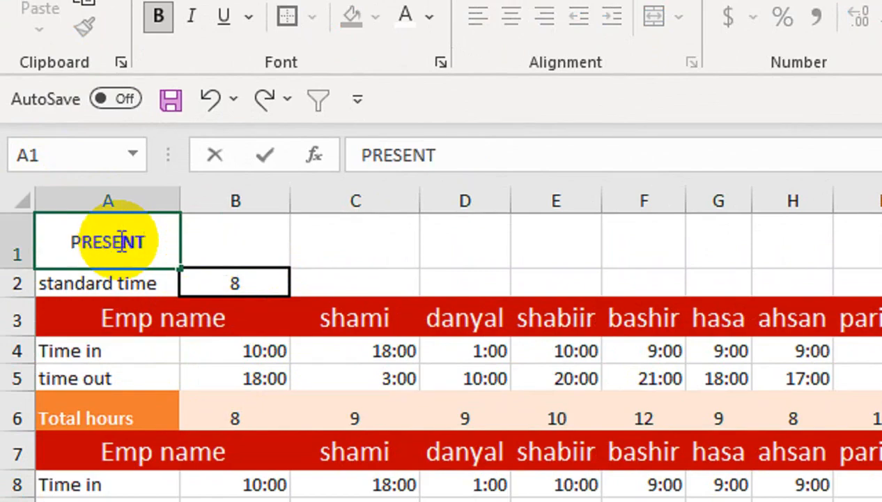
pyautogui.write('DAYS')
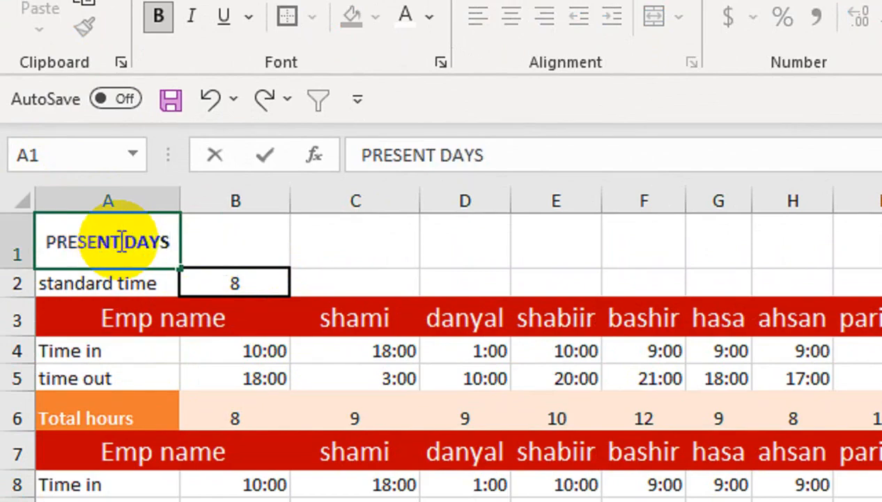
pyautogui.click(212, 377)
# Enter =COUNTIF(B3:B122,">1") in B1 to count the first employee's present days.
pyautogui.click(243, 223)
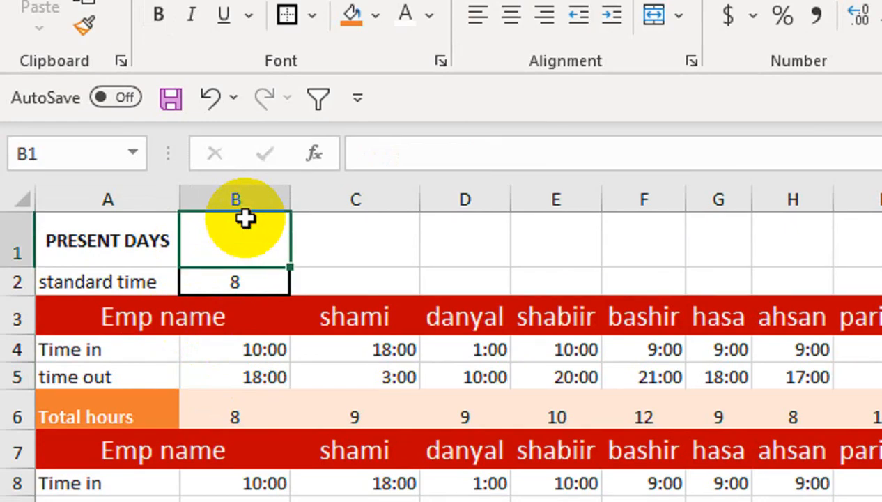
pyautogui.write('=COUNT')
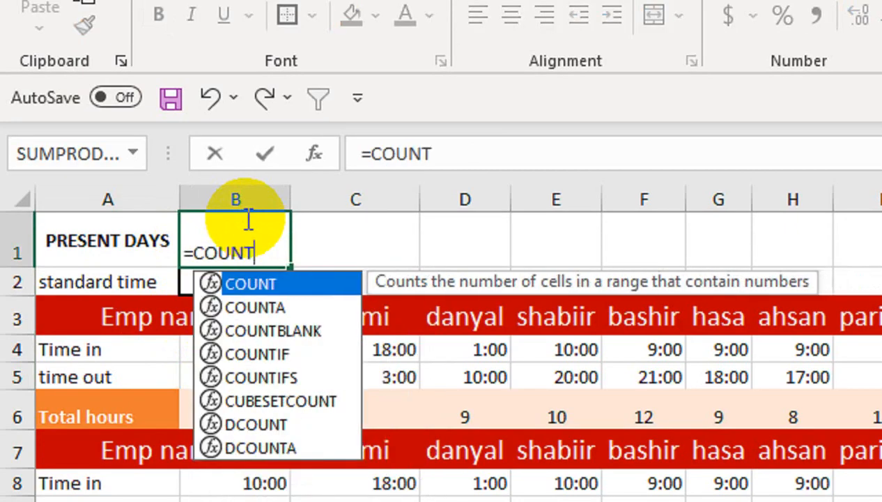
pyautogui.write('IF(')
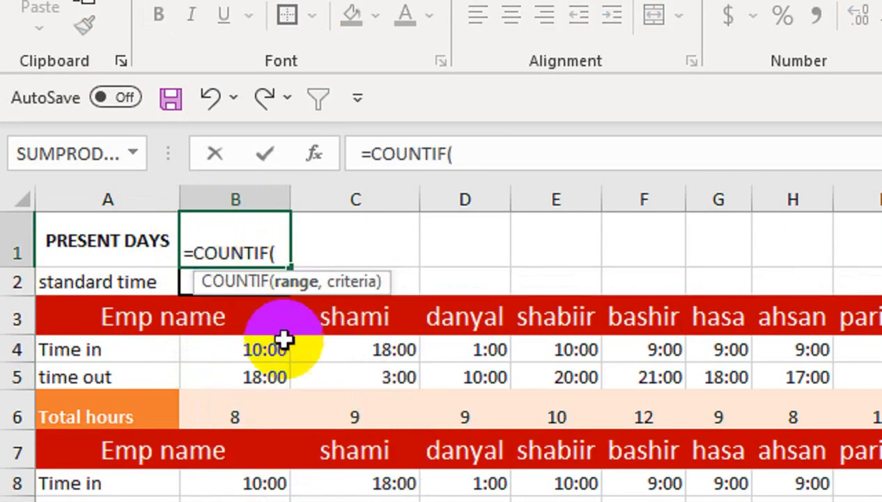
pyautogui.click(247, 322)
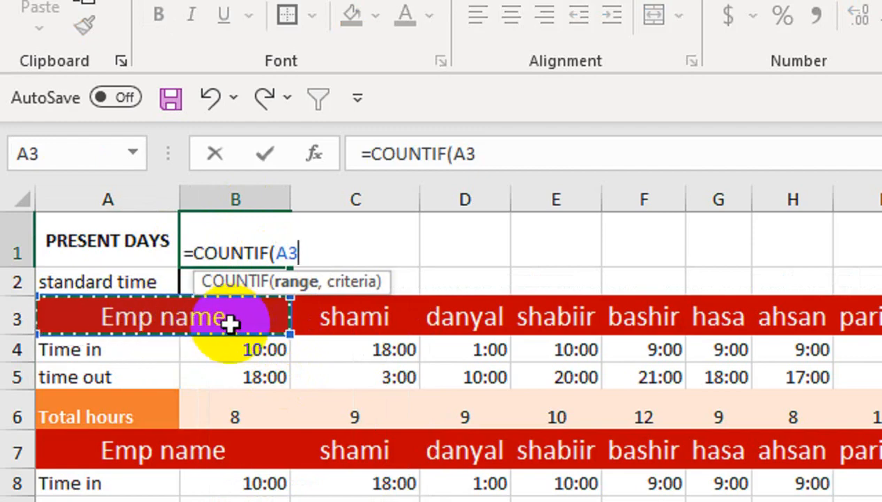
pyautogui.hotkey('shift', 'Down')
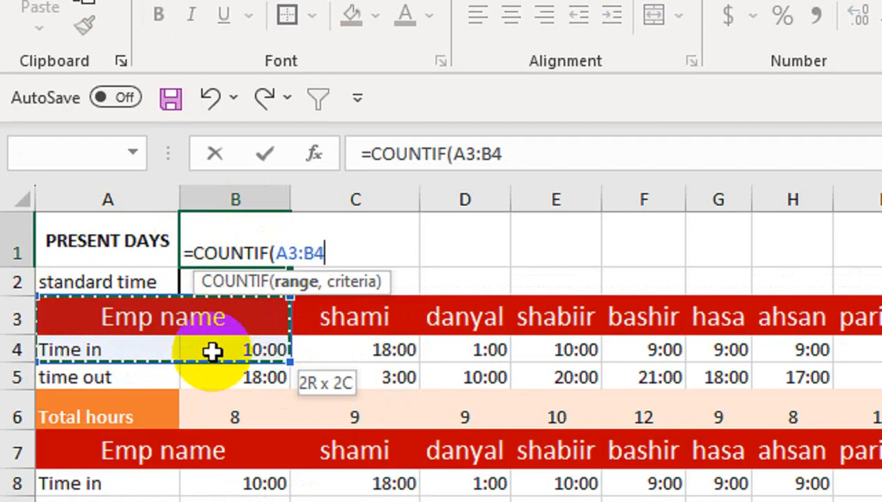
pyautogui.hotkey('ctrl', 'shift', 'Down')
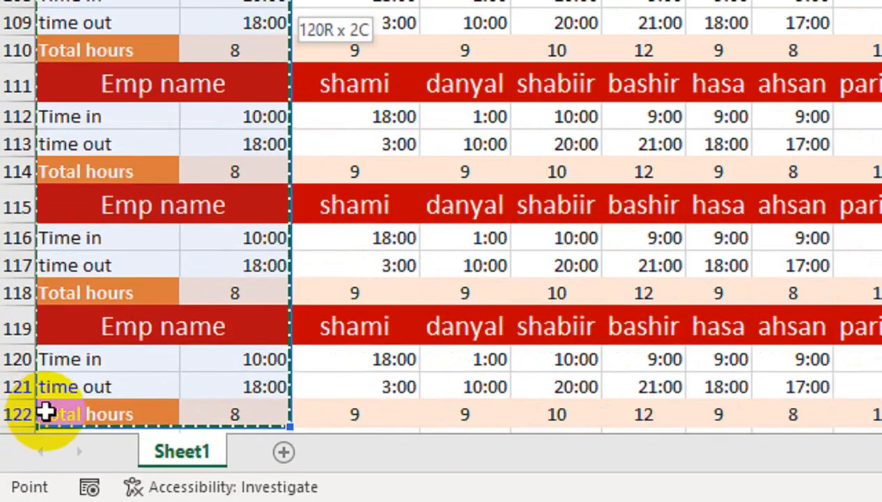
pyautogui.moveTo(40, 428); pyautogui.dragTo(207, 426)
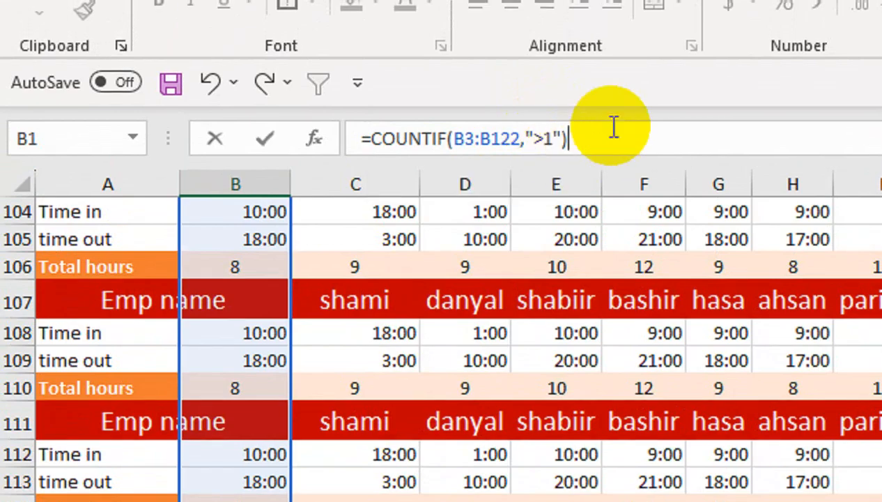
pyautogui.press('Return')
# Center the present-days count in B1 horizontally and vertically.
pyautogui.moveTo(319, 217); pyautogui.dragTo(320, 170)
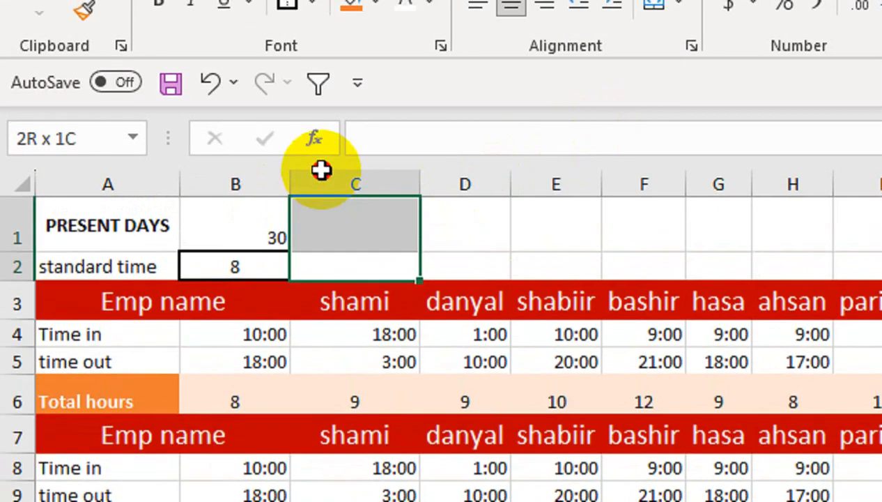
pyautogui.click(265, 212)
pyautogui.click(511, 110)
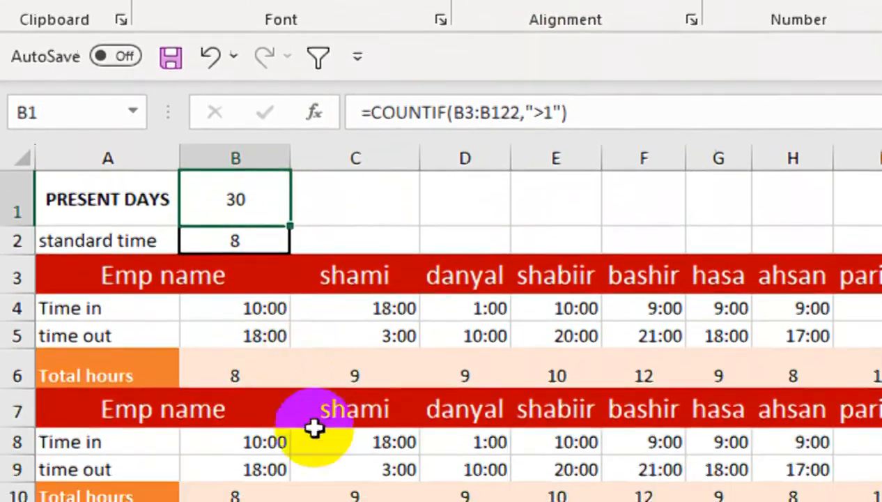
# Clear the time in and time out entries in B8:B9 and B4:B5 to test the present-days count.
pyautogui.moveTo(277, 457); pyautogui.dragTo(271, 492)
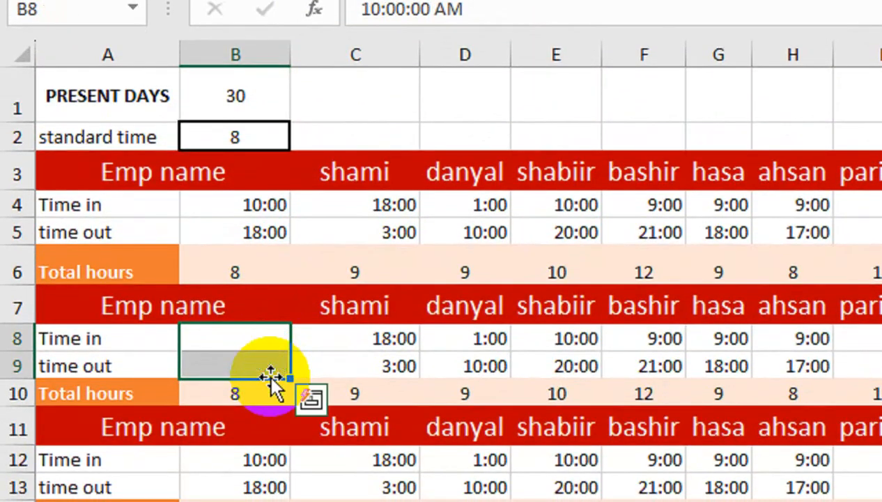
pyautogui.press('Delete')
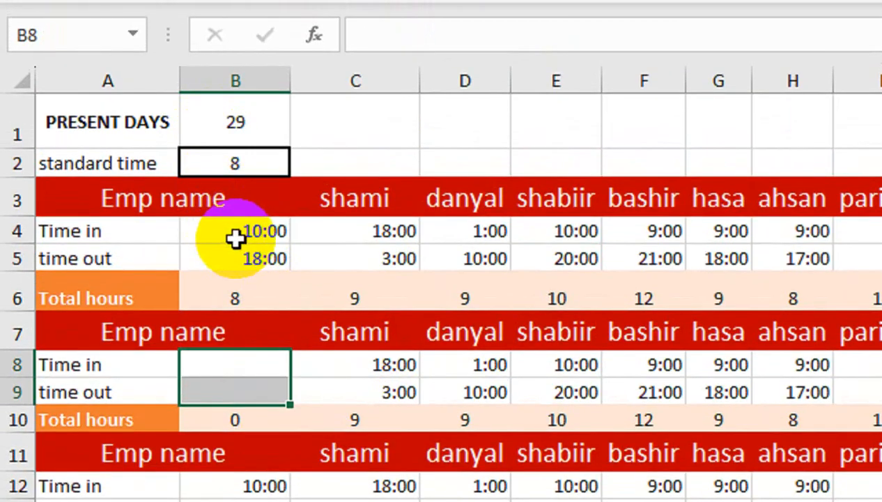
pyautogui.moveTo(235, 238); pyautogui.dragTo(239, 260)
pyautogui.press('Delete')
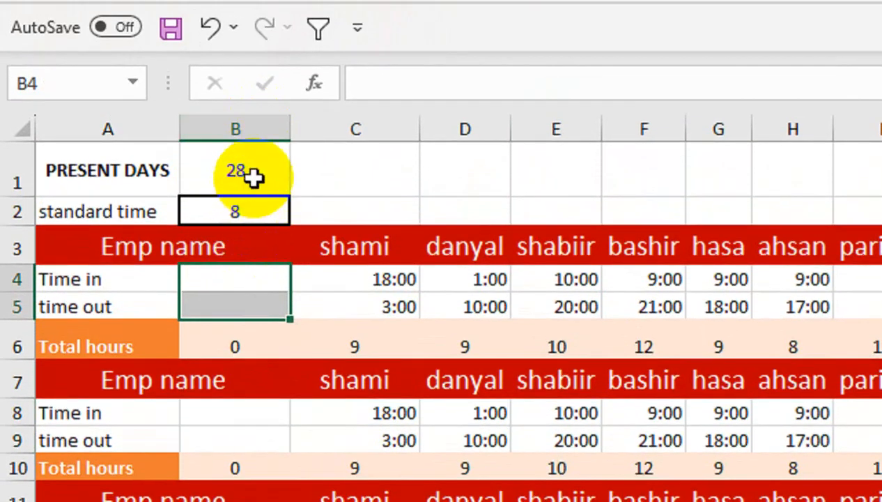
# Fill the B1 present-days formula across row 1 to the last employee in column N.
pyautogui.moveTo(253, 129); pyautogui.dragTo(268, 154)
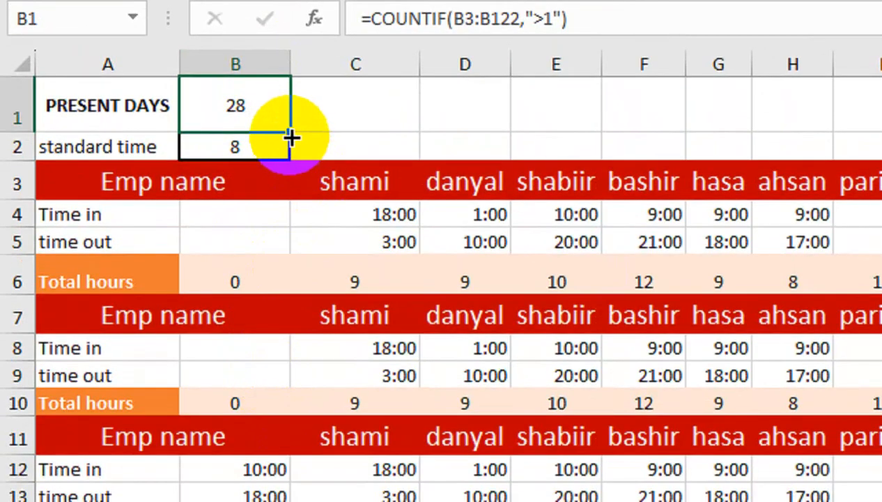
pyautogui.moveTo(290, 198); pyautogui.dragTo(841, 190)
pyautogui.moveTo(750, 128)
pyautogui.mouseDown()
pyautogui.moveTo(741, 150)
pyautogui.moveTo(741, 139)
pyautogui.mouseUp()
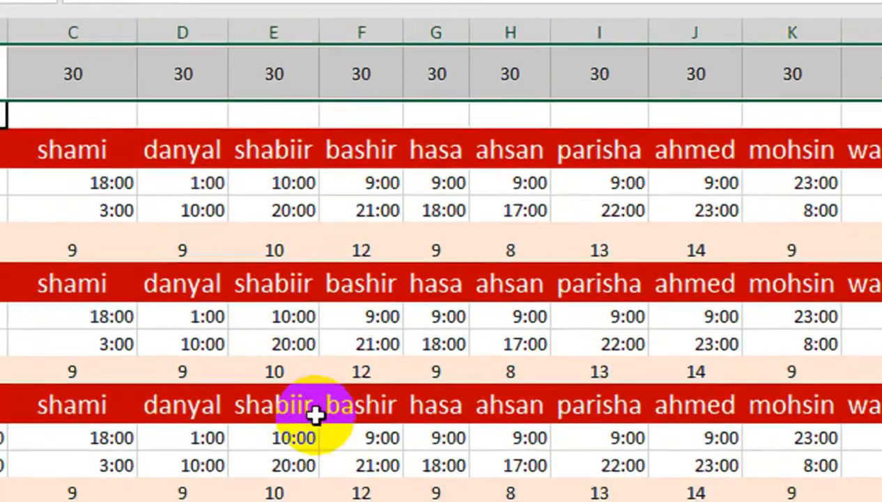
# Clear the time in and time out entries in F12:F13, H16:H17 and K12:K13 to mark absences.
pyautogui.moveTo(370, 450); pyautogui.dragTo(373, 474)
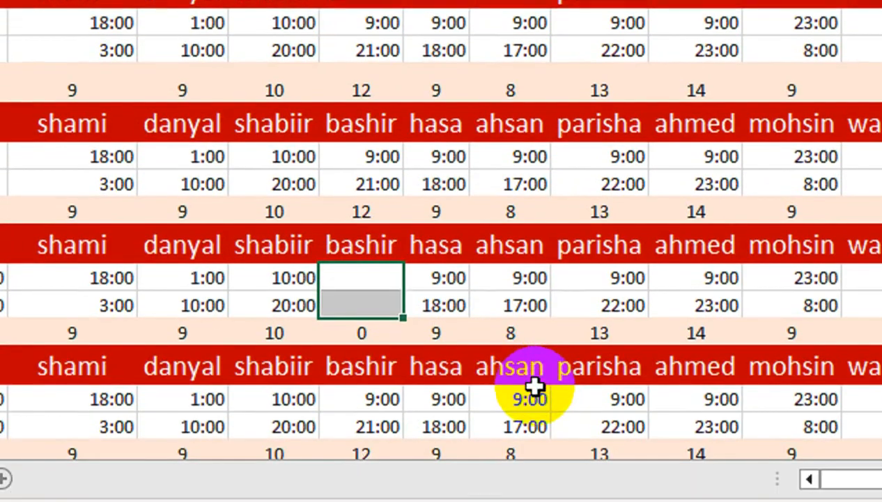
pyautogui.moveTo(530, 478); pyautogui.dragTo(532, 499)
pyautogui.press('Delete')
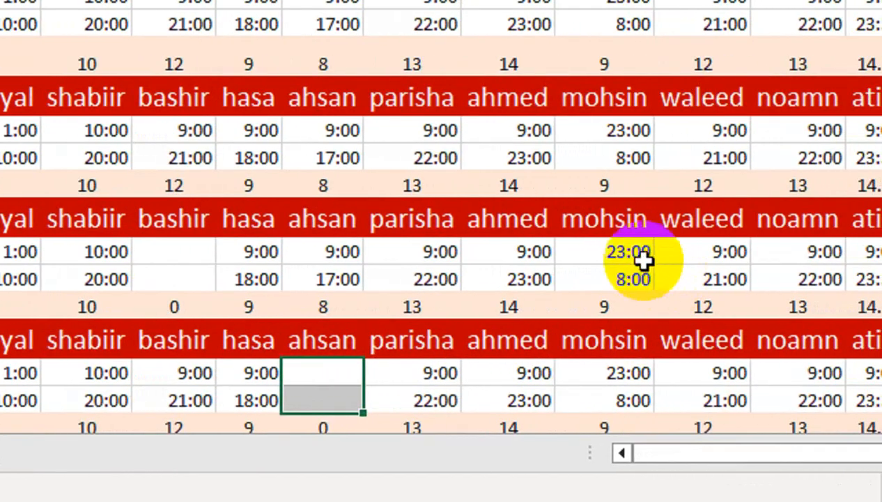
pyautogui.moveTo(643, 259); pyautogui.dragTo(636, 278)
pyautogui.press('Delete')
# Clear the time entries in K4:K5 and K8:K9, and check the present-days counts in row 1.
pyautogui.moveTo(647, 131); pyautogui.dragTo(632, 153)
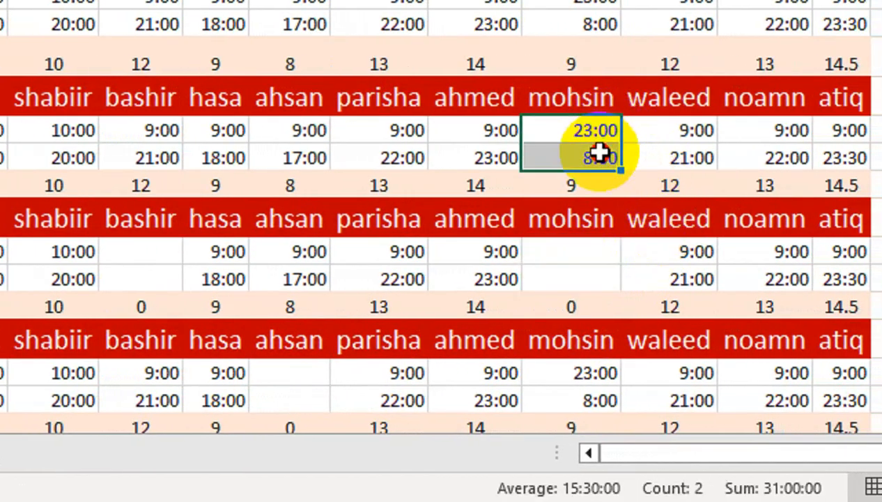
pyautogui.moveTo(561, 98); pyautogui.dragTo(567, 146)
pyautogui.press('Delete')
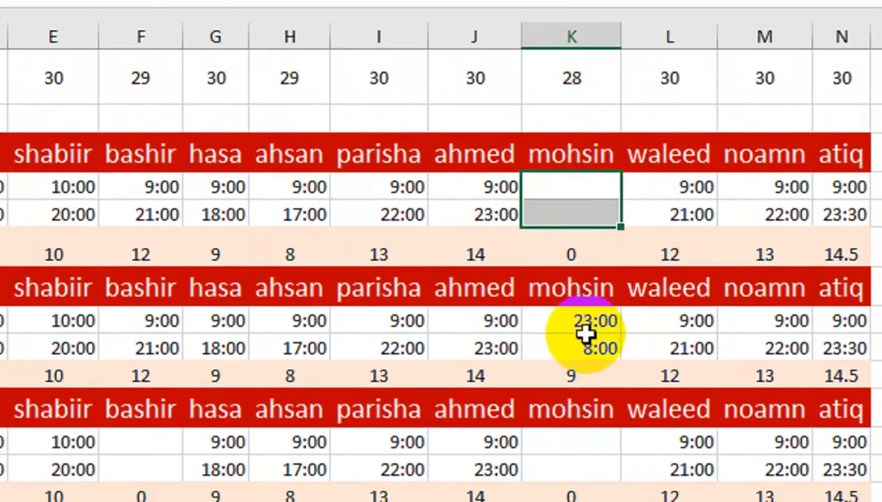
pyautogui.moveTo(579, 358); pyautogui.dragTo(586, 374)
pyautogui.press('Delete')
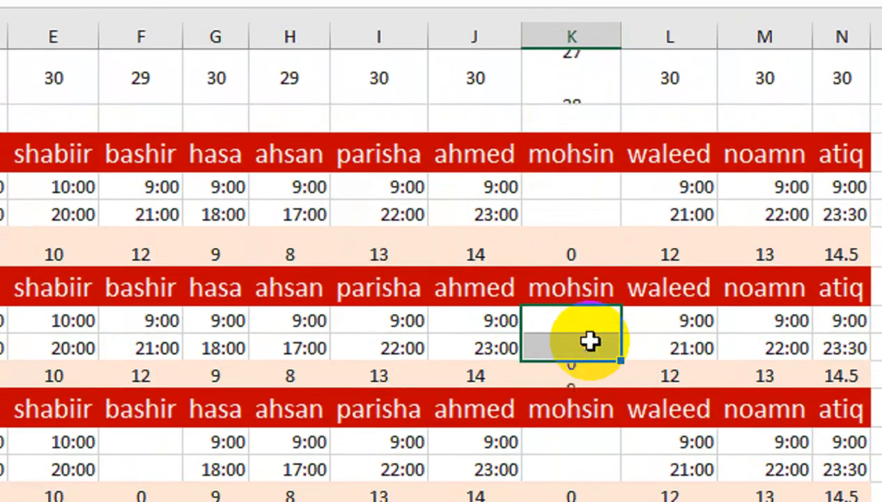
pyautogui.click(457, 291)
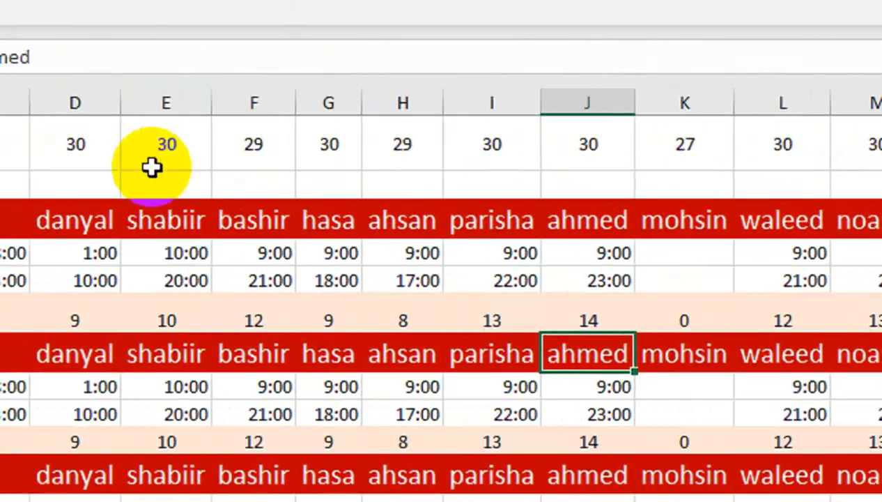
pyautogui.click(293, 143)
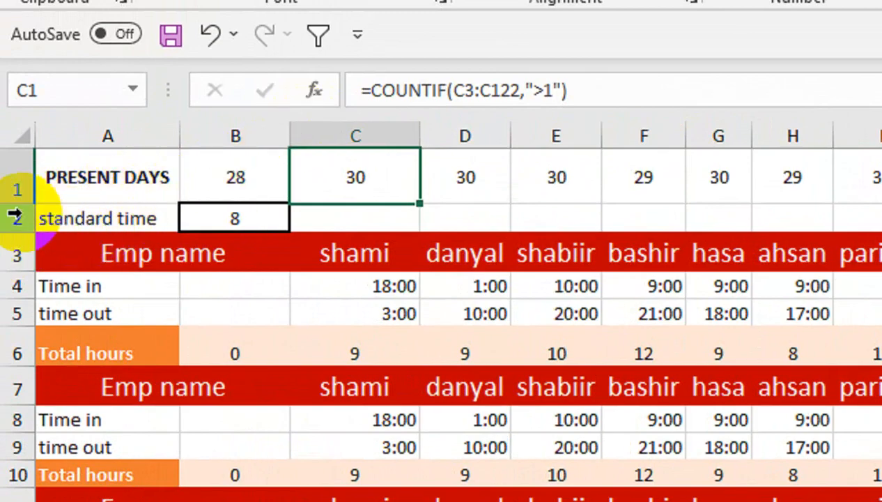
# Change the label in A2 to standard time 8.
pyautogui.moveTo(16, 219); pyautogui.dragTo(24, 218)
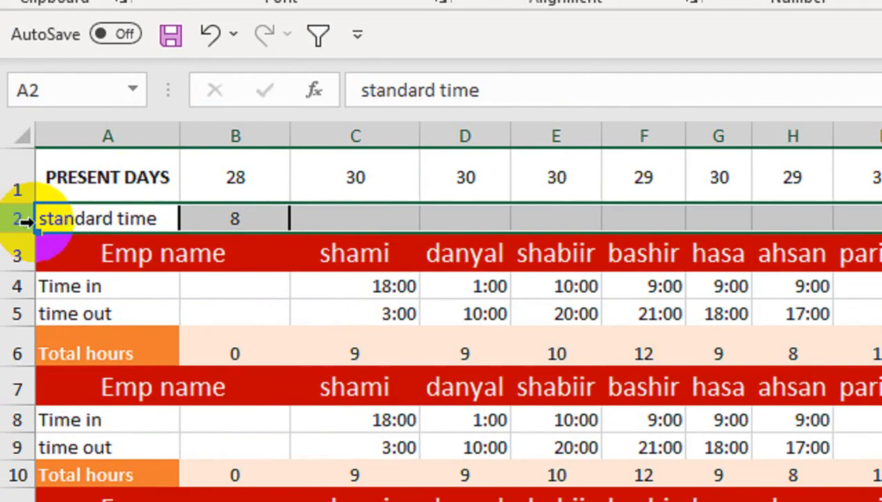
pyautogui.click(172, 215)
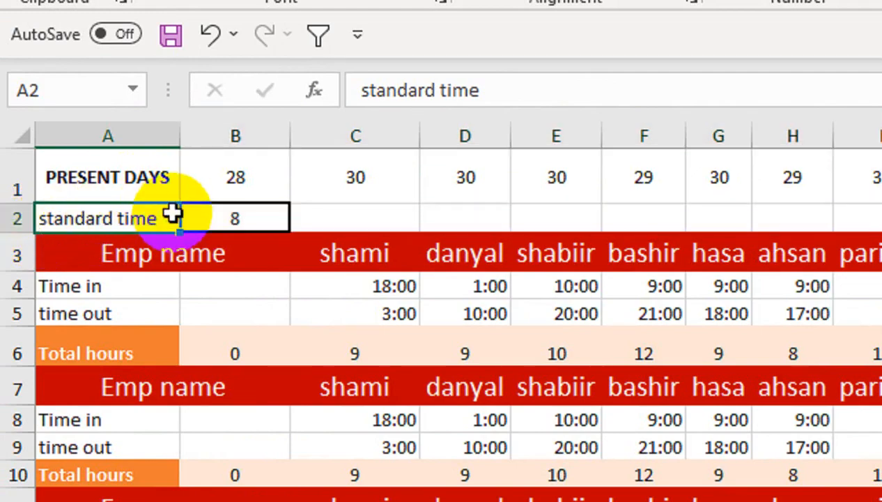
pyautogui.doubleClick(171, 217)
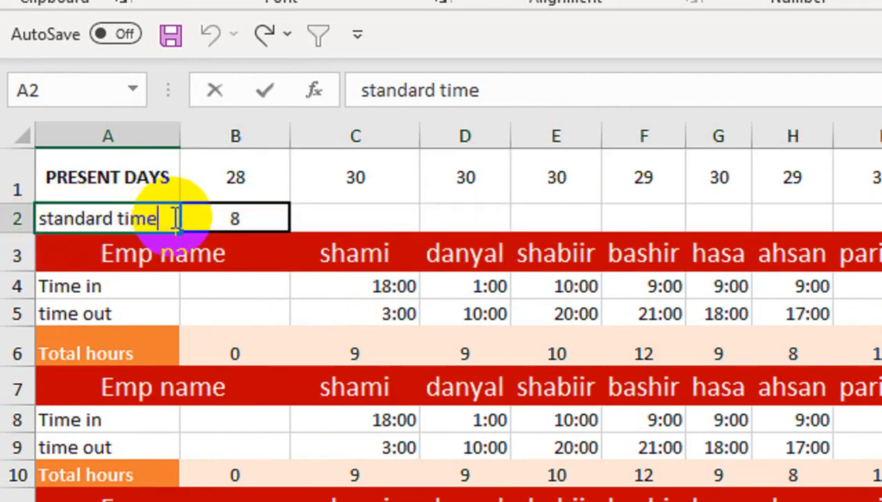
pyautogui.click(171, 255)
pyautogui.click(184, 211)
pyautogui.click(165, 214)
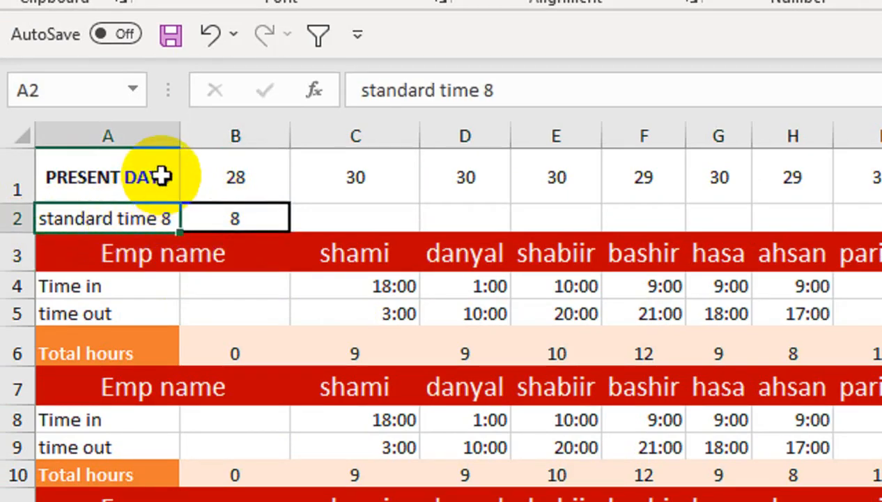
# Apply the lightest green theme fill to the labels in A1:A2.
pyautogui.click(162, 180)
pyautogui.moveTo(138, 191); pyautogui.dragTo(139, 209)
pyautogui.click(374, 108)
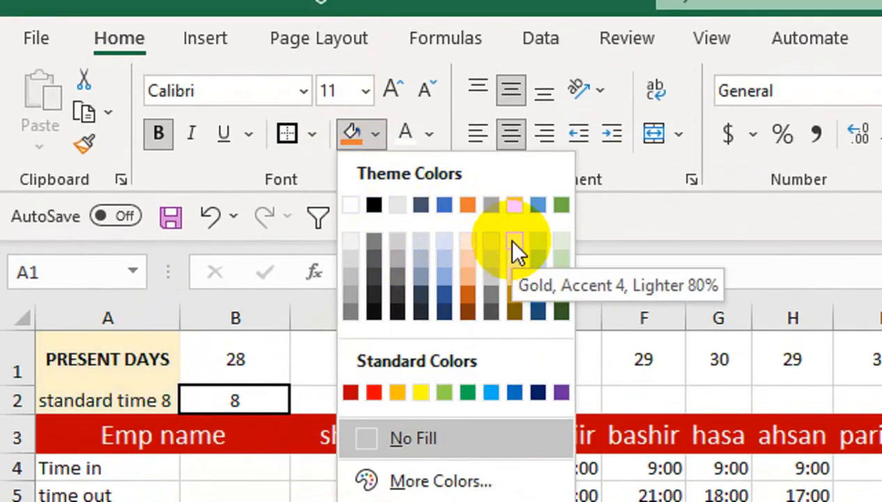
pyautogui.click(561, 240)
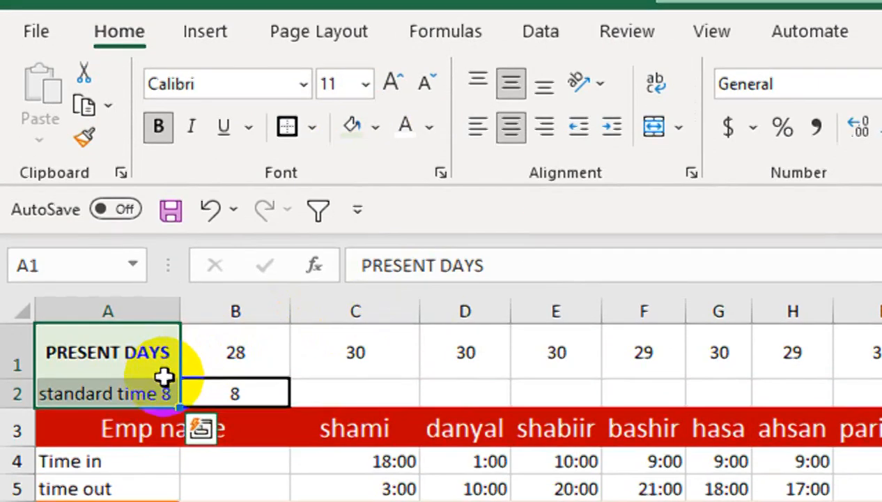
# Replace the value in B2 with the formula =B1*8 to calculate the first employee's standard monthly hours.
pyautogui.click(221, 399)
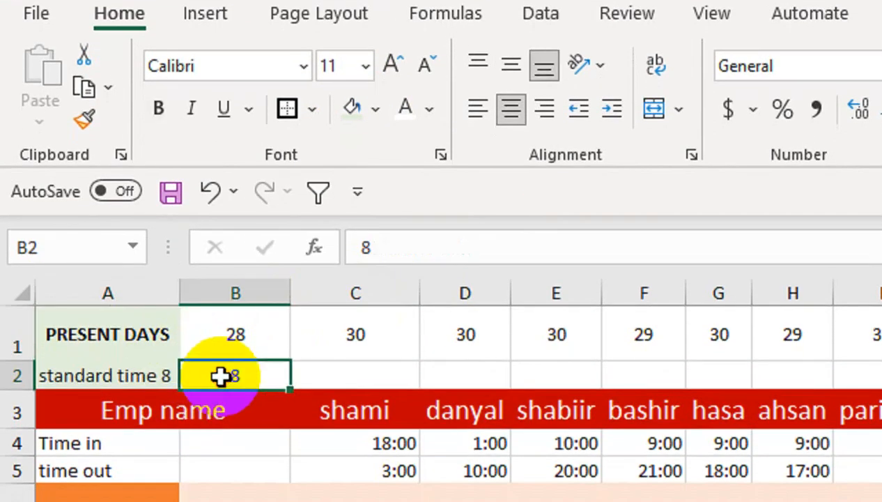
pyautogui.click(234, 372)
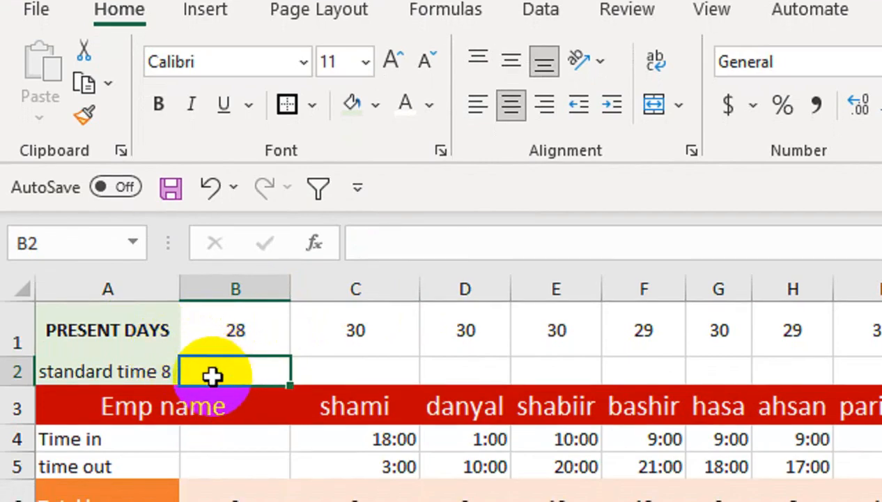
pyautogui.write('=')
pyautogui.press('Up')
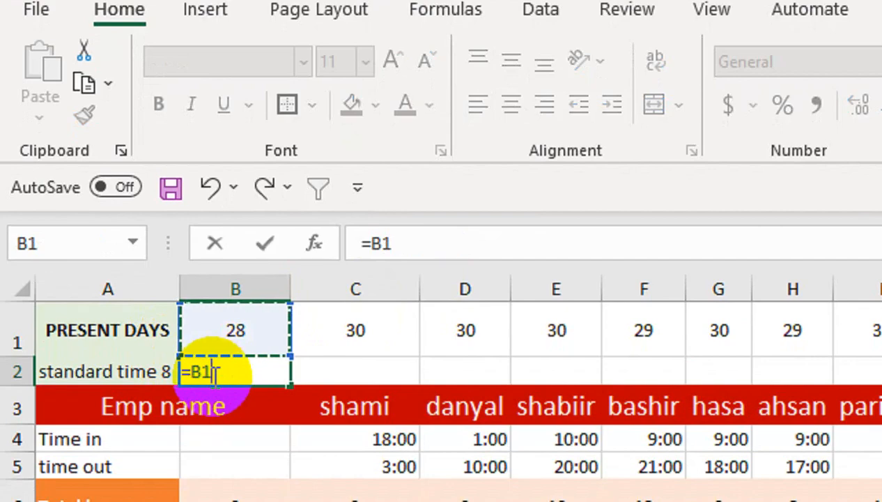
pyautogui.write('*8')
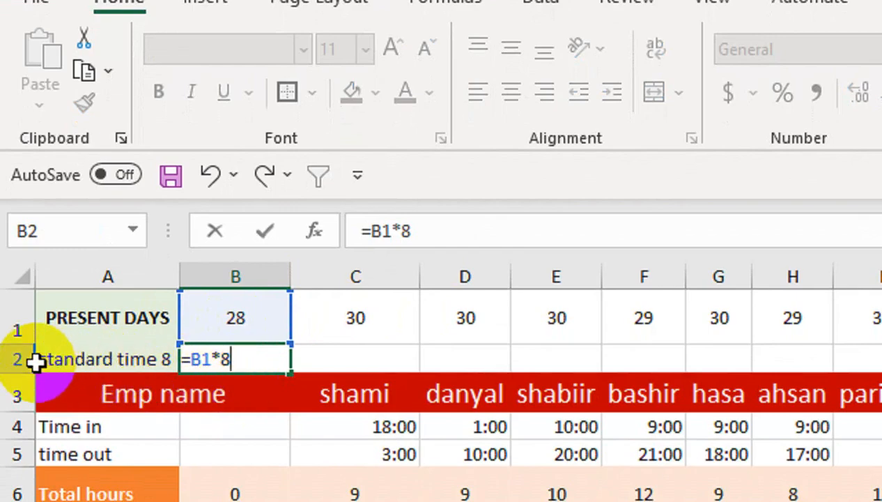
pyautogui.press('Return')
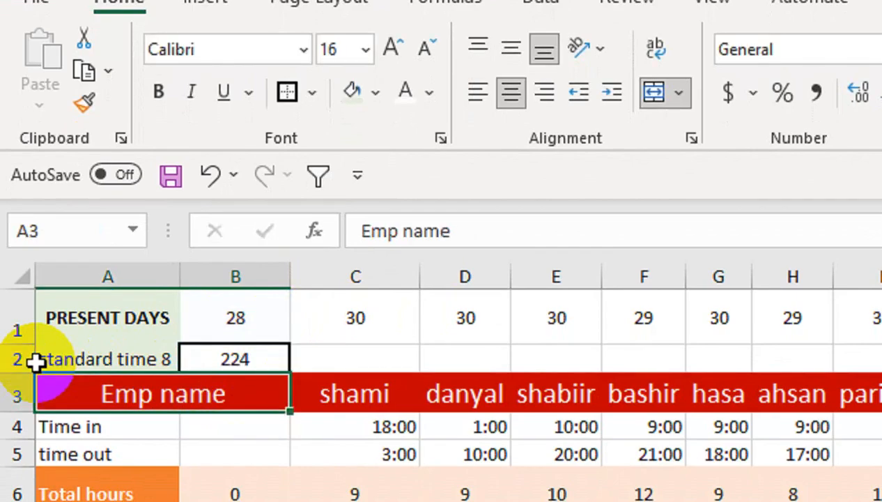
# Copy the standard monthly hours formula in B2 across row 2 for all the other employees.
pyautogui.click(223, 357)
pyautogui.moveTo(291, 374); pyautogui.dragTo(644, 358)
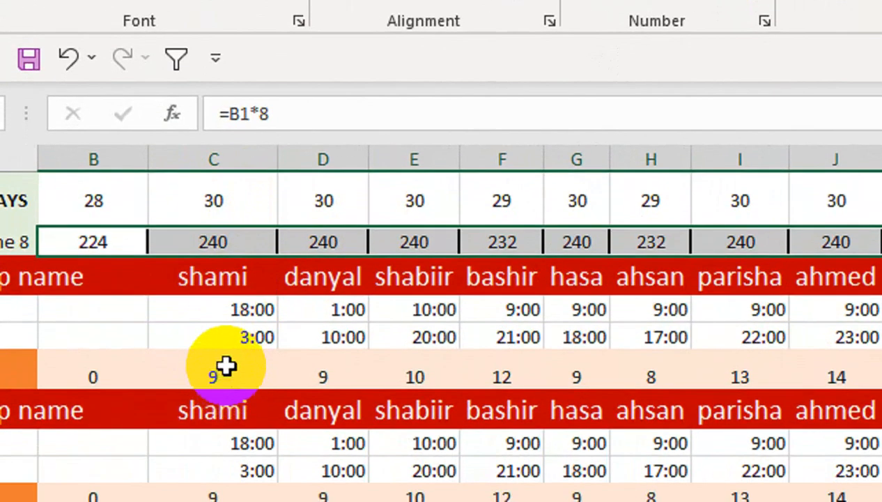
# Insert a blank row above the standard time row and move the calculated monthly hours up into it from column B onward.
pyautogui.click(16, 239)
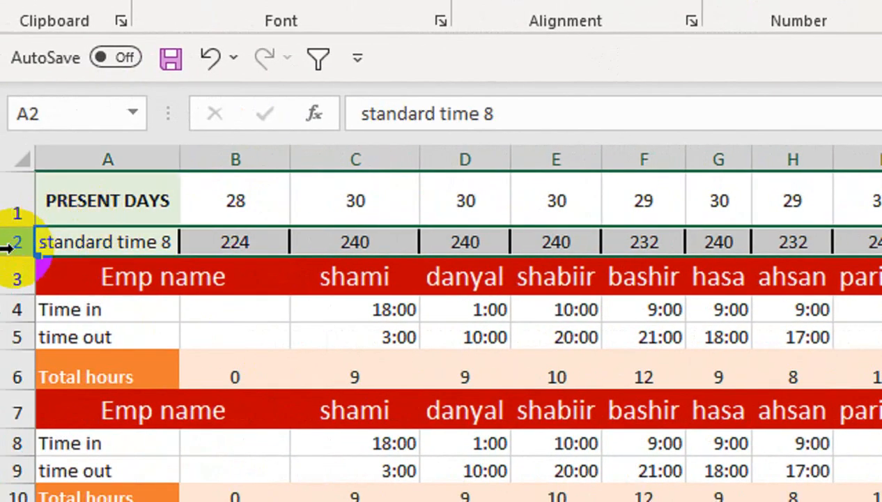
pyautogui.rightClick(16, 239)
pyautogui.click(88, 477)
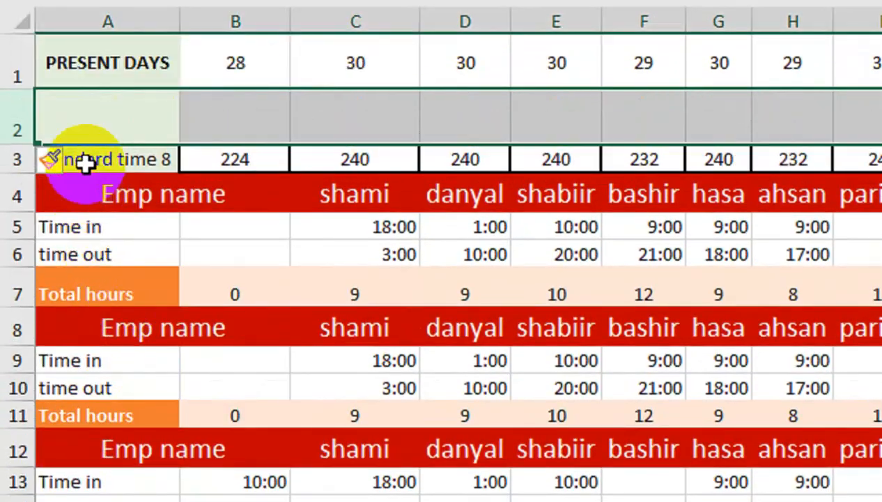
pyautogui.click(85, 250)
pyautogui.moveTo(203, 155)
pyautogui.mouseDown()
pyautogui.moveTo(782, 169)
pyautogui.moveTo(692, 159)
pyautogui.mouseUp()
pyautogui.moveTo(614, 147); pyautogui.dragTo(623, 133)
# Label A2 MOTHLY HOURS and autofit the width of column A.
pyautogui.click(142, 125)
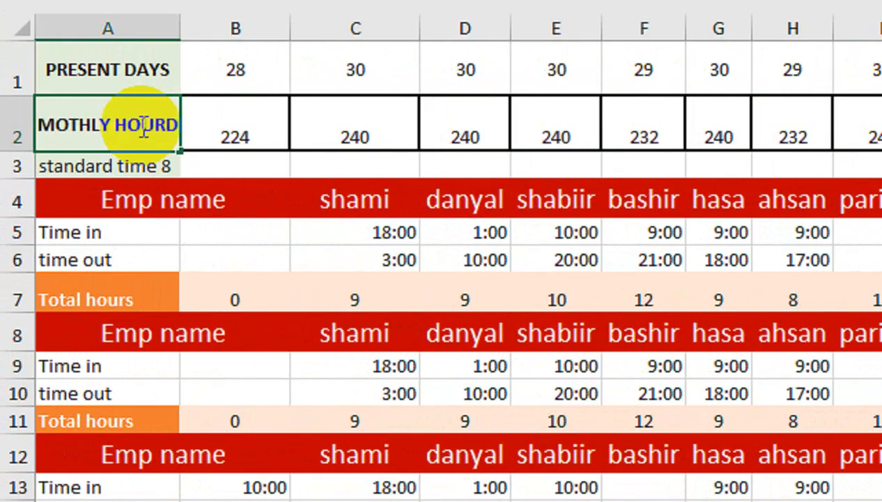
pyautogui.click(146, 210)
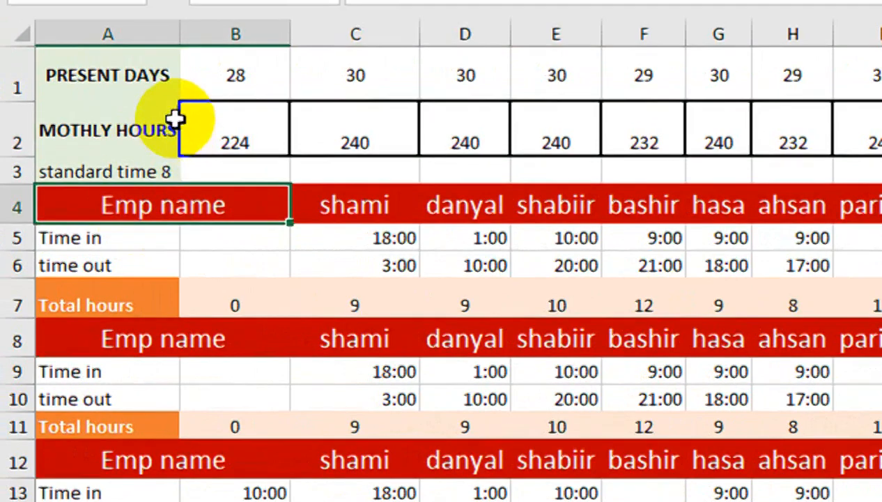
pyautogui.doubleClick(180, 29)
pyautogui.click(162, 154)
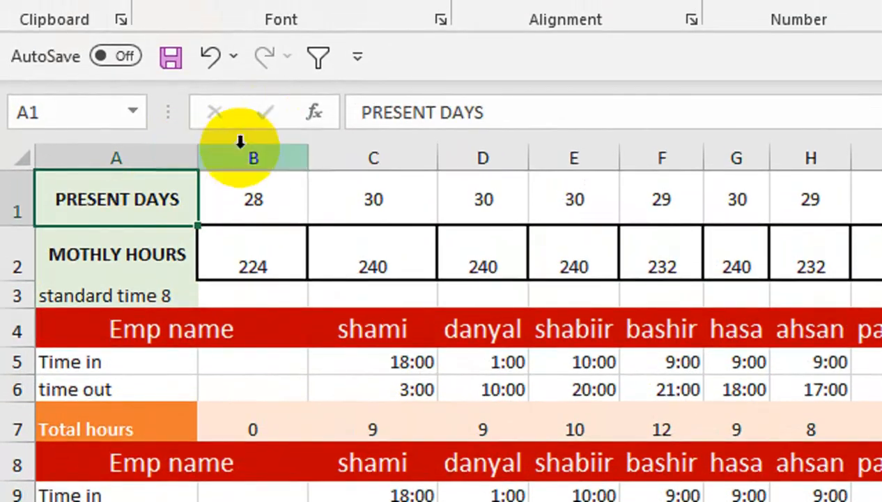
# Centre the monthly hours values in row 2 vertically within their cells.
pyautogui.moveTo(259, 219); pyautogui.dragTo(395, 216)
pyautogui.moveTo(395, 248); pyautogui.dragTo(881, 265)
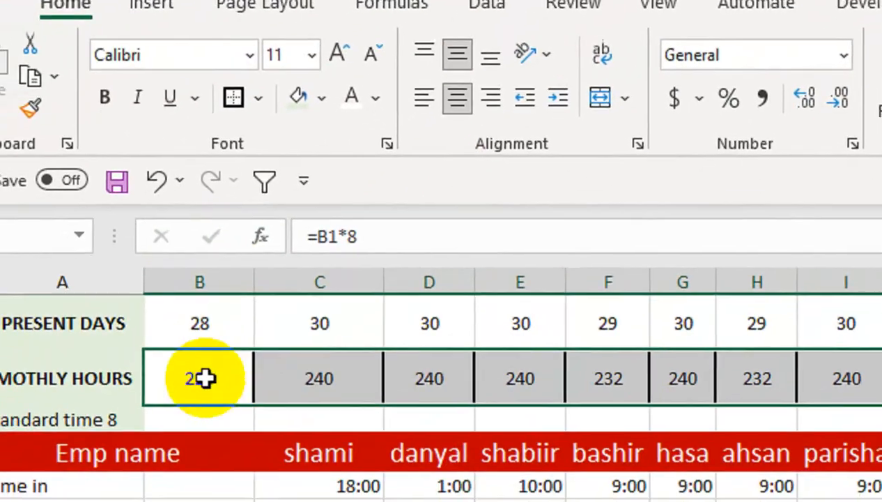
pyautogui.click(205, 378)
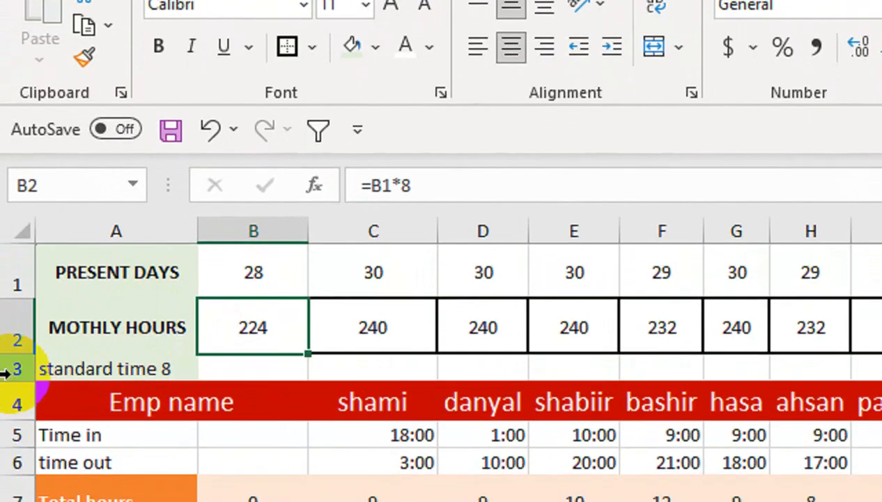
# Insert a blank row above the standard time 8 row and label A3 WORKING HOURS.
pyautogui.click(10, 368)
pyautogui.rightClick(10, 368)
pyautogui.click(78, 369)
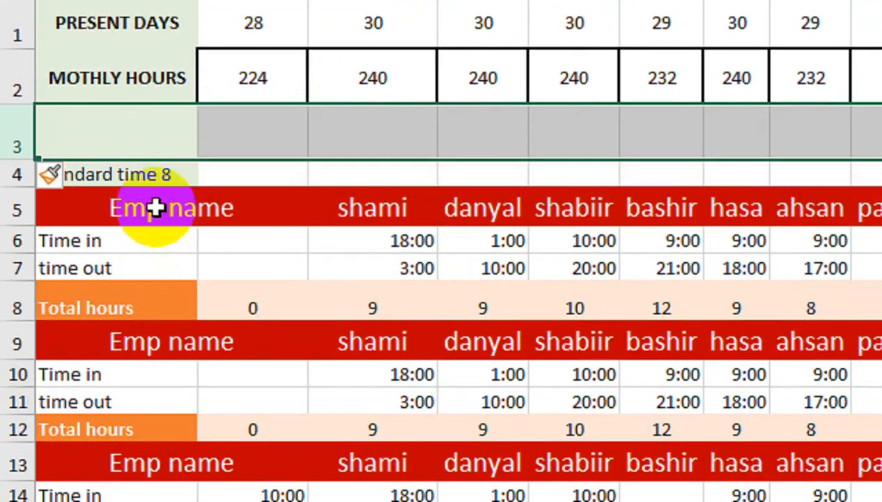
pyautogui.click(150, 132)
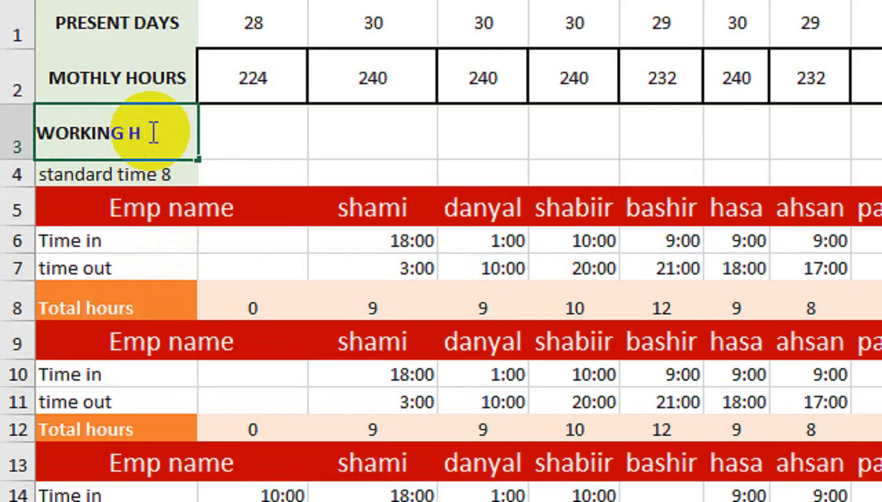
pyautogui.press('Return')
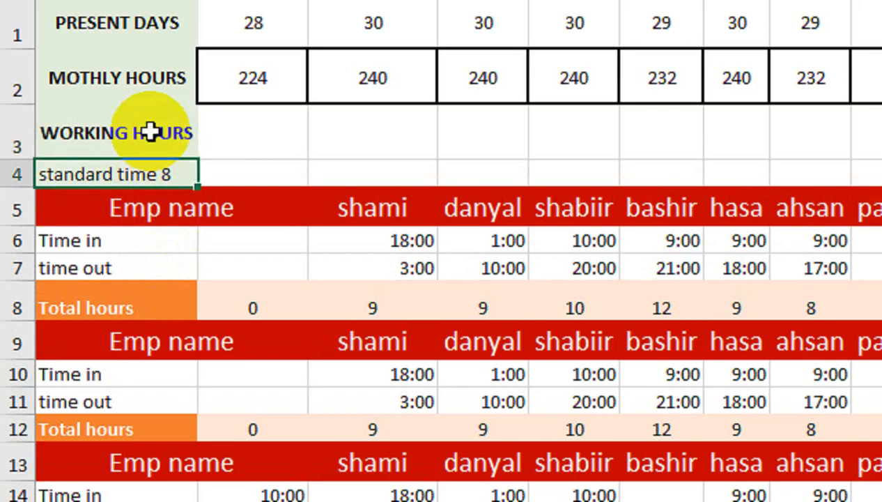
pyautogui.click(151, 132)
# Review the present-days and monthly-hours formulas in B1 and B2.
pyautogui.click(262, 116)
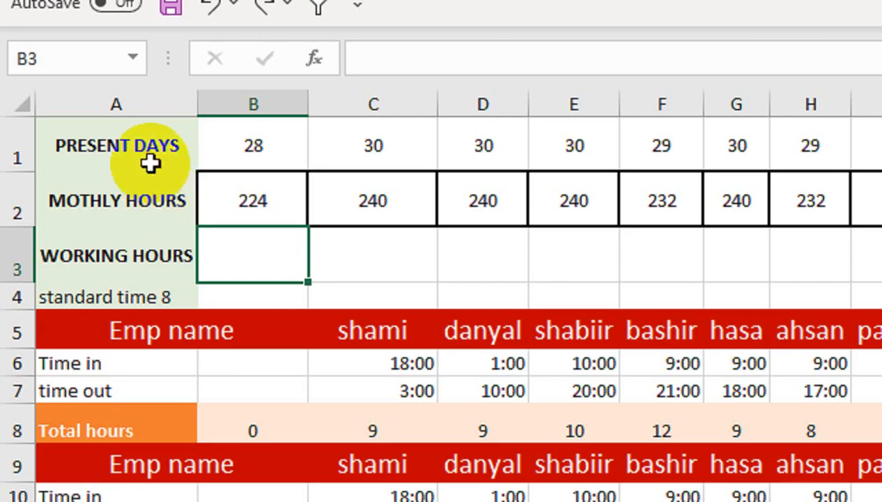
pyautogui.moveTo(234, 139); pyautogui.dragTo(557, 143)
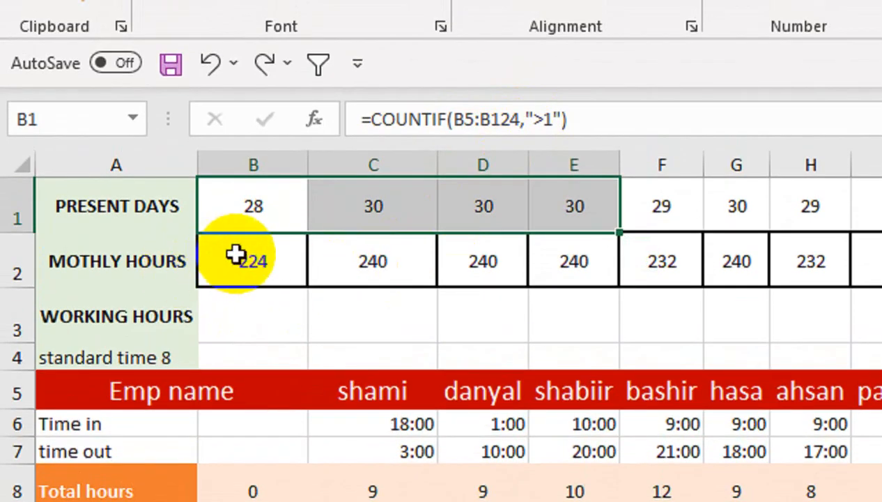
pyautogui.click(244, 223)
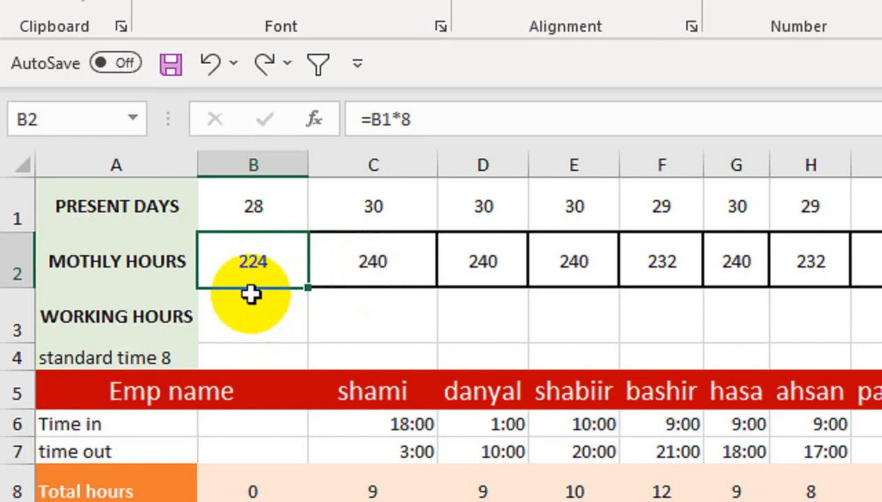
# Enter the formula =SUMIF(B5:B124,">1") in B3 to total the first employee's working hours.
pyautogui.click(245, 320)
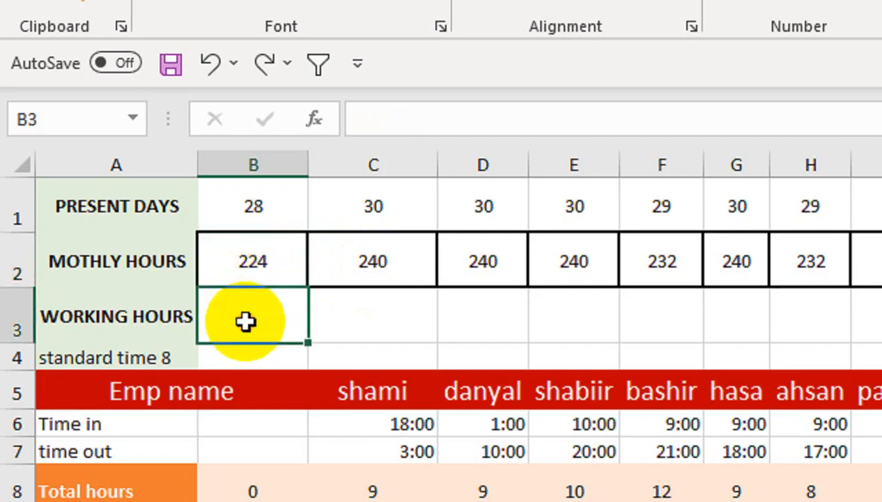
pyautogui.write('=SUMIF')
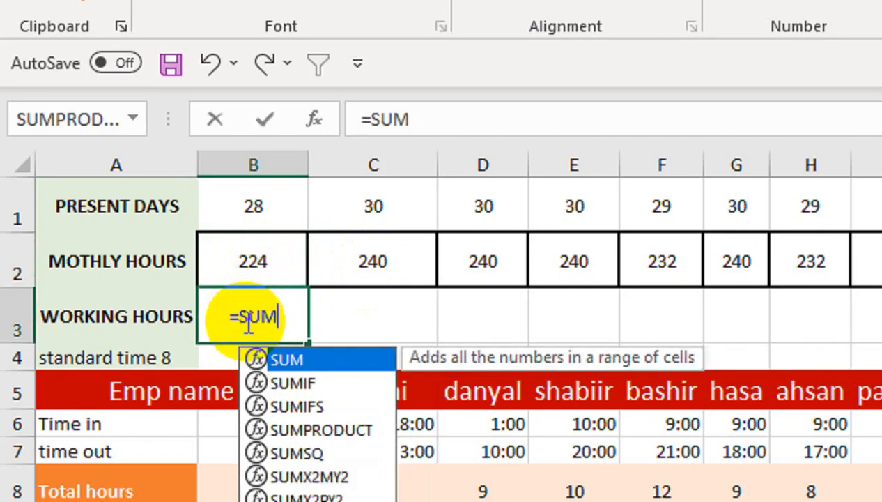
pyautogui.write('(')
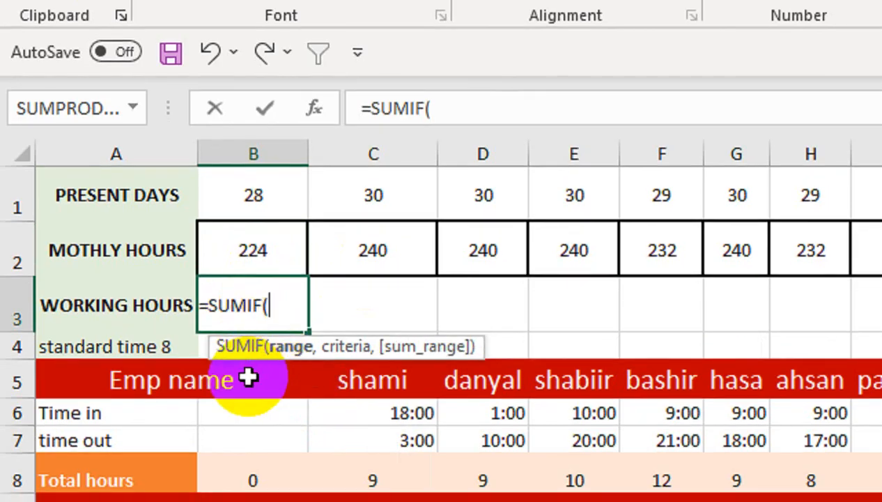
pyautogui.click(249, 389)
pyautogui.hotkey('ctrl', 'shift', 'Down')
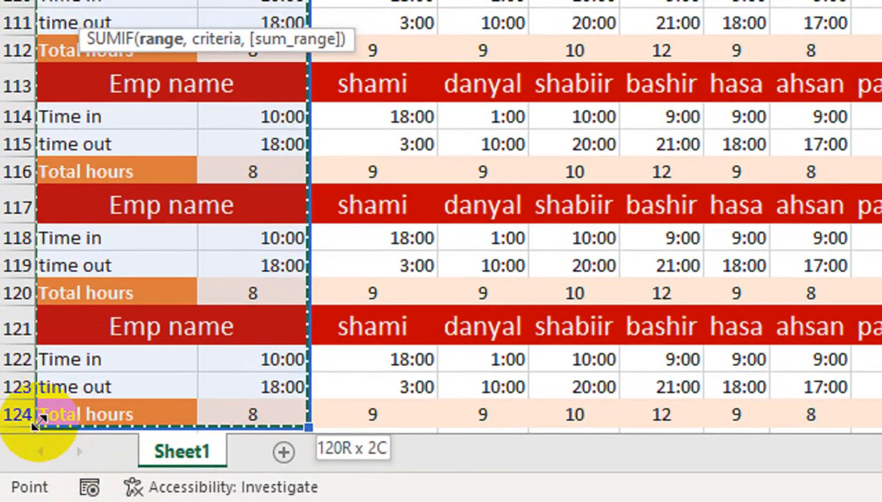
pyautogui.write(',')
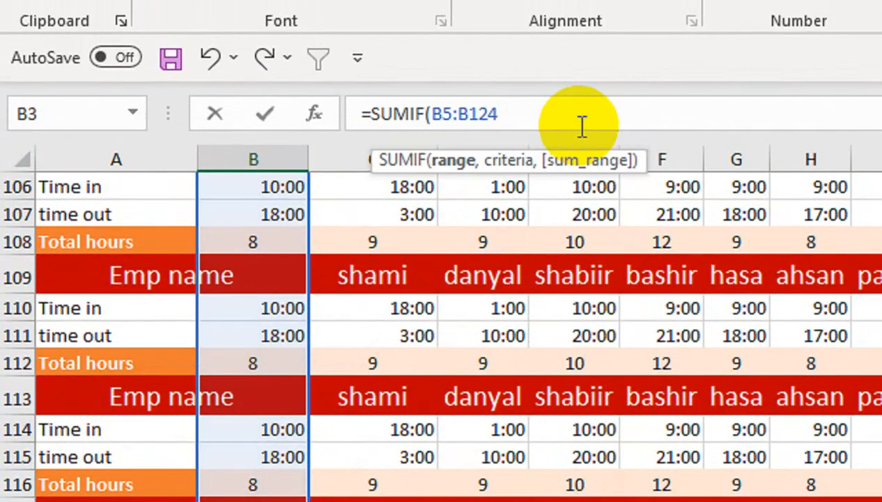
pyautogui.write(',">1')
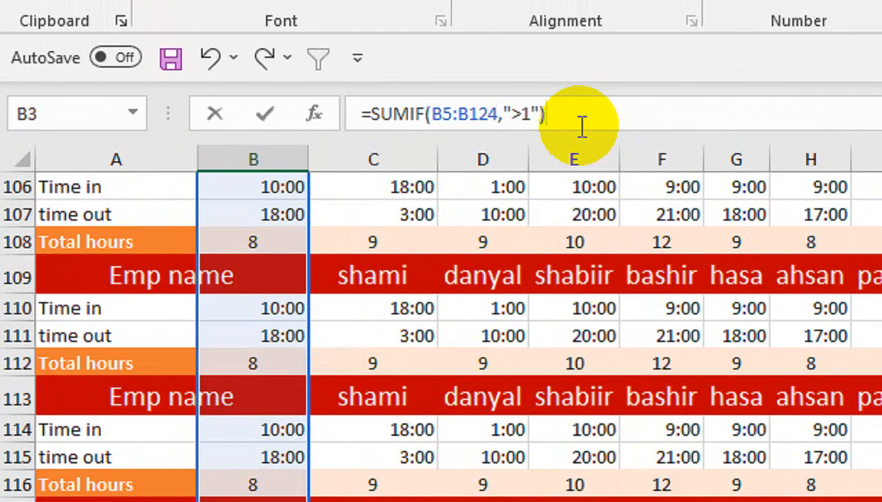
pyautogui.press('Return')
# Check the first employee's daily total hours down column B through row 124 against the summary values.
pyautogui.press('Up')
pyautogui.press('Up')
pyautogui.press('Up')
pyautogui.click(249, 285)
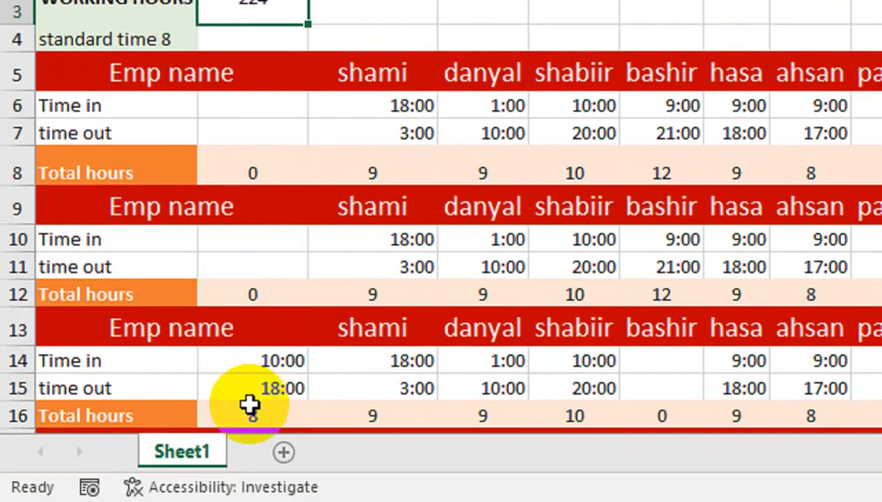
pyautogui.click(250, 407)
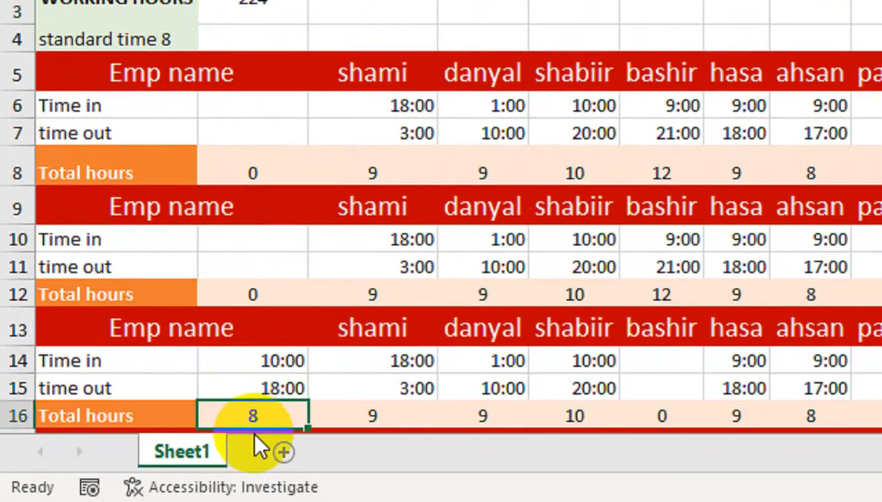
pyautogui.moveTo(258, 410); pyautogui.dragTo(311, 387)
pyautogui.scroll(1, 510, 79)
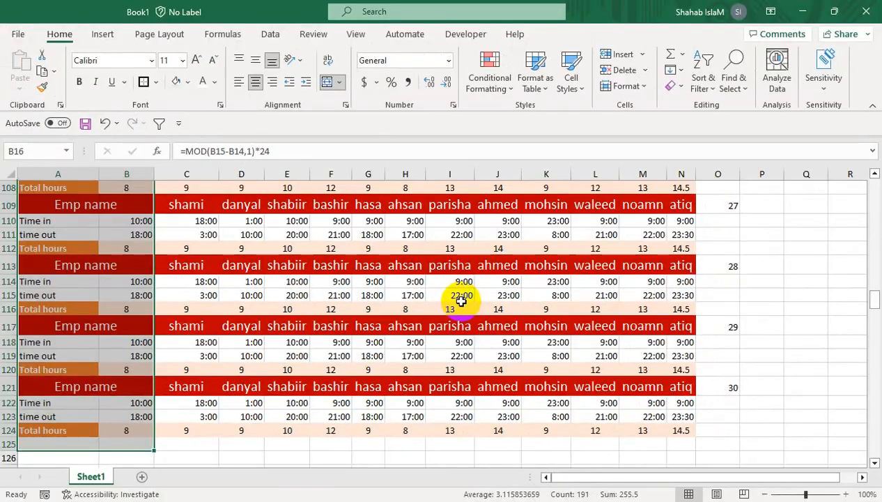
pyautogui.press('Up')
pyautogui.press('Up')
pyautogui.press('Up')
pyautogui.press('Up')
pyautogui.press('Up')
pyautogui.press('Up')
pyautogui.press('Up')
pyautogui.press('Up')
pyautogui.press('Up')
pyautogui.press('Up')
pyautogui.press('Up')
pyautogui.press('Up')
pyautogui.press('Up')
pyautogui.press('Up')
pyautogui.press('Up')
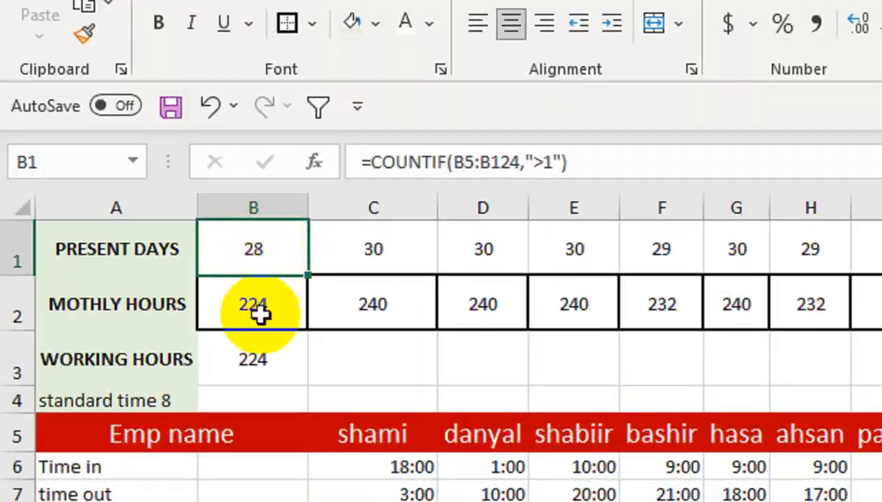
# Copy the working hours formula in B3 across row 3 for all the other employees.
pyautogui.click(259, 370)
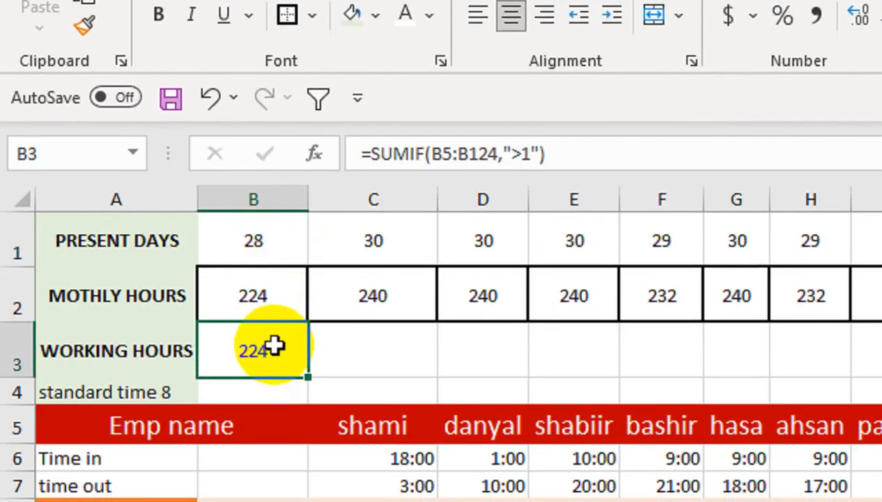
pyautogui.moveTo(307, 376); pyautogui.dragTo(321, 378)
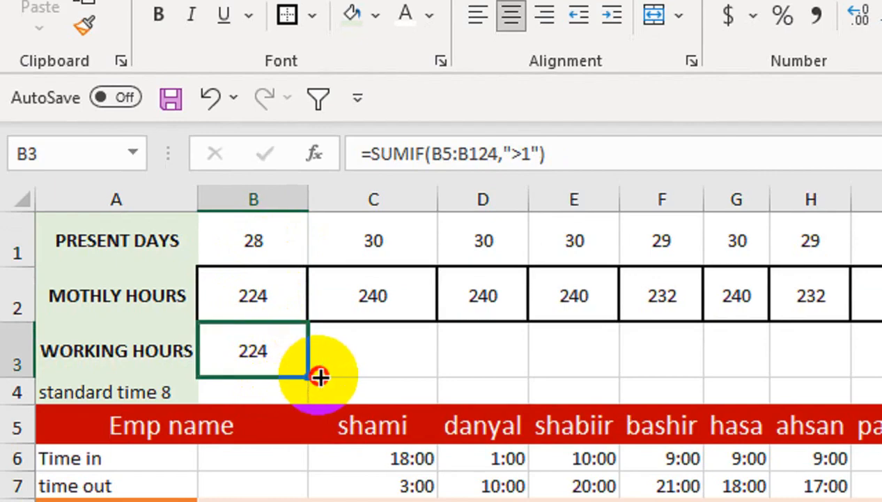
pyautogui.moveTo(321, 377); pyautogui.dragTo(317, 377)
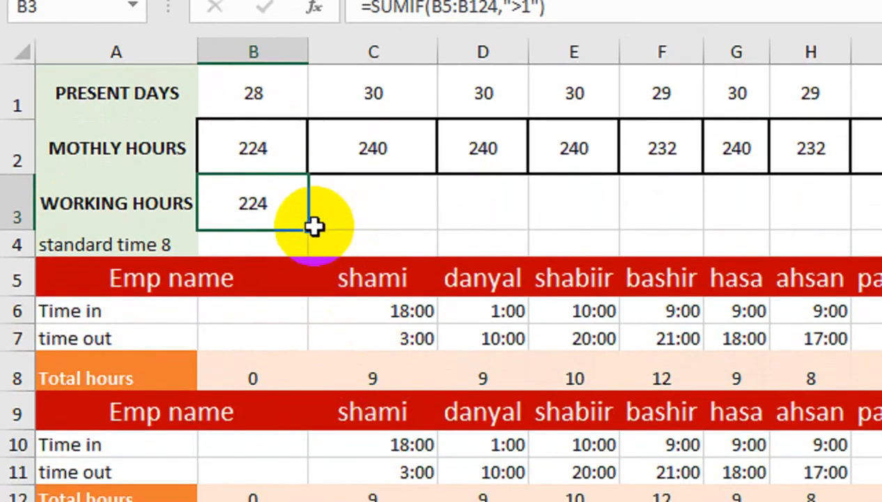
pyautogui.moveTo(313, 230); pyautogui.dragTo(466, 216)
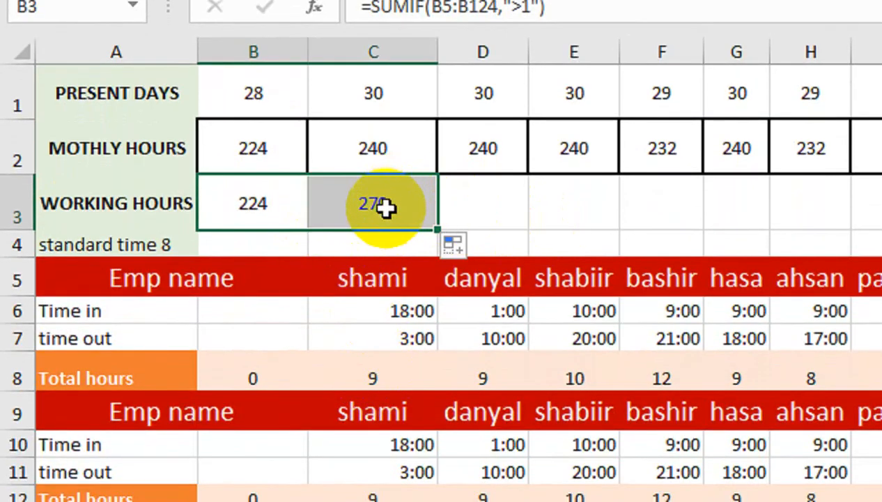
pyautogui.moveTo(442, 230); pyautogui.dragTo(679, 229)
pyautogui.hscroll(-6, 537, 258)
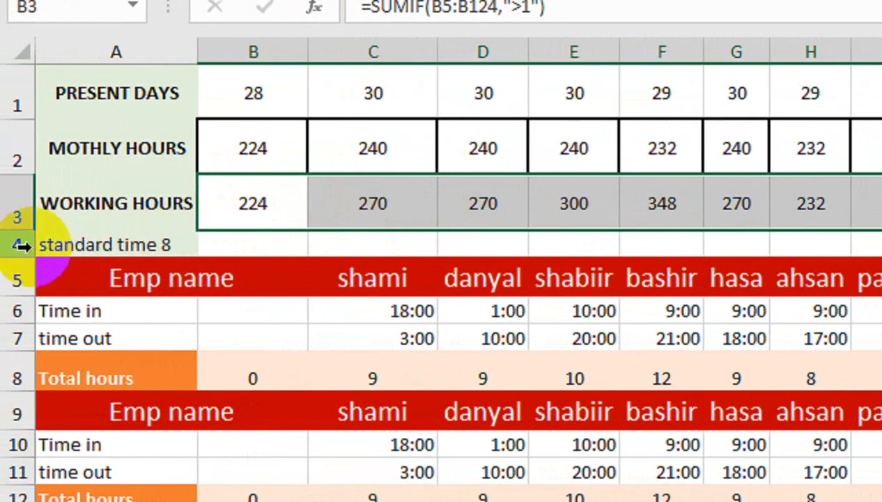
# Insert a blank row above the standard time 8 row and label A4 OVER TIME.
pyautogui.click(8, 244)
pyautogui.rightClick(20, 244)
pyautogui.click(102, 78)
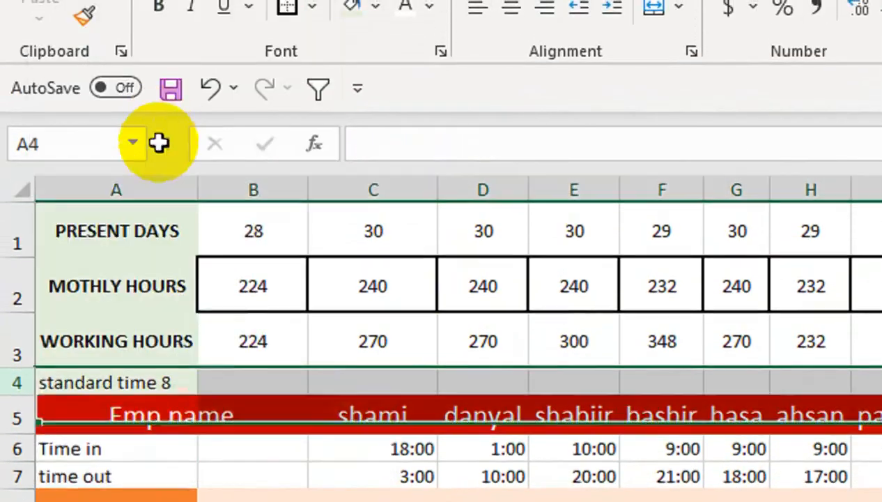
pyautogui.click(142, 333)
pyautogui.write('OVER TIME')
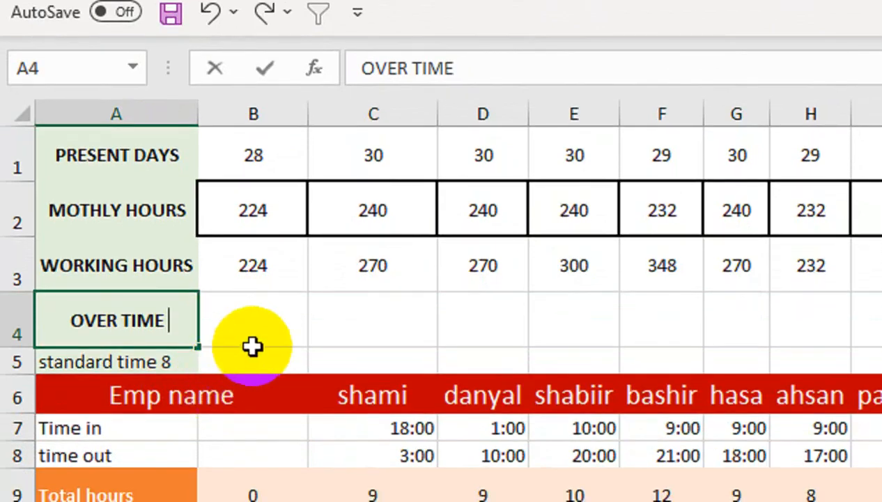
# Enter the formula =B3-B2 in B4 to calculate the first employee's overtime.
pyautogui.click(269, 338)
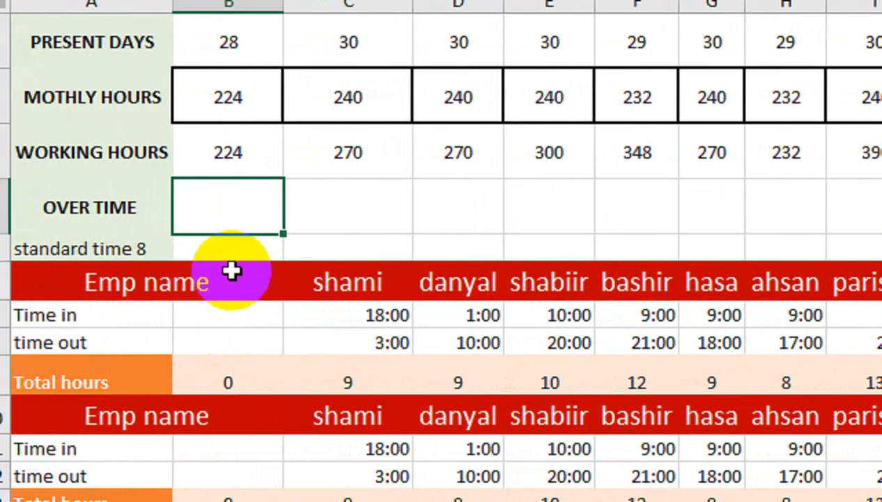
pyautogui.click(252, 153)
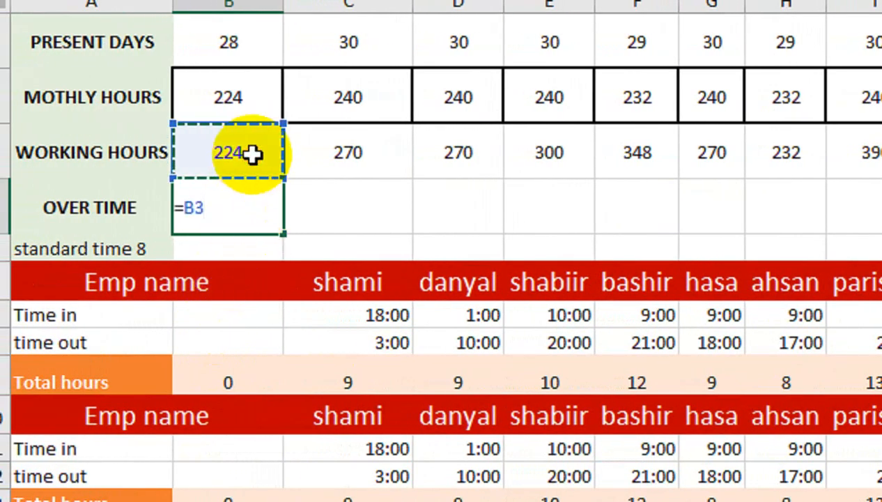
pyautogui.write('-')
pyautogui.click(233, 106)
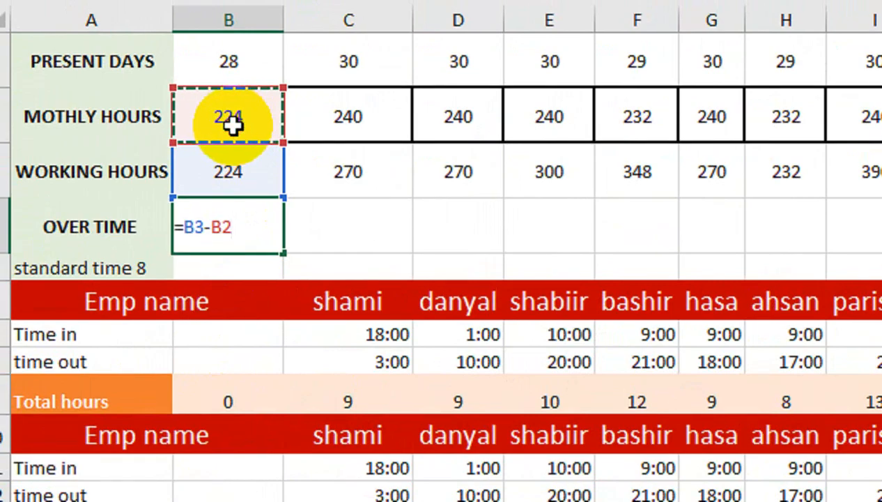
pyautogui.press('Return')
pyautogui.click(232, 230)
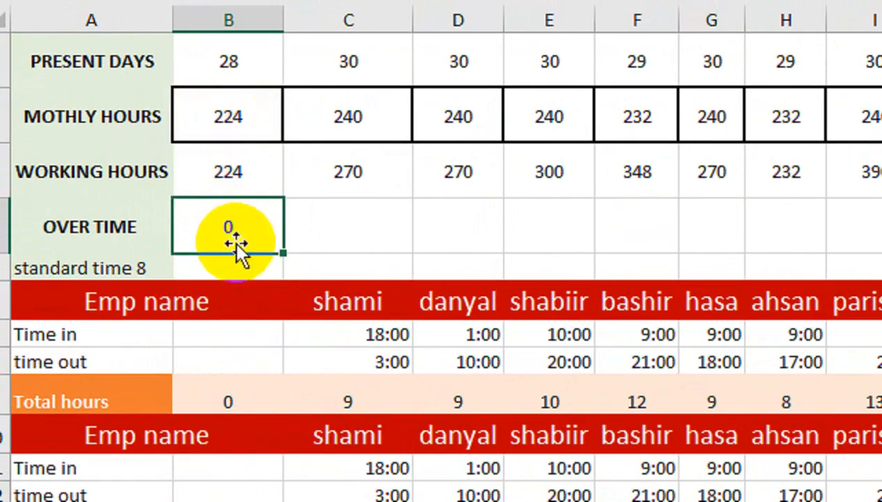
# Copy the overtime formula in B4 across row 4 through column N for all the other employees.
pyautogui.moveTo(279, 253); pyautogui.dragTo(794, 248)
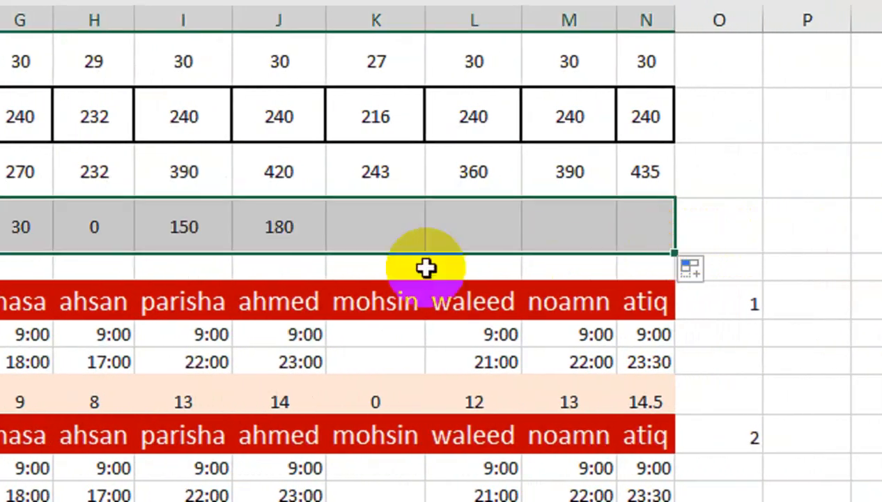
pyautogui.hscroll(-6, 292, 293)
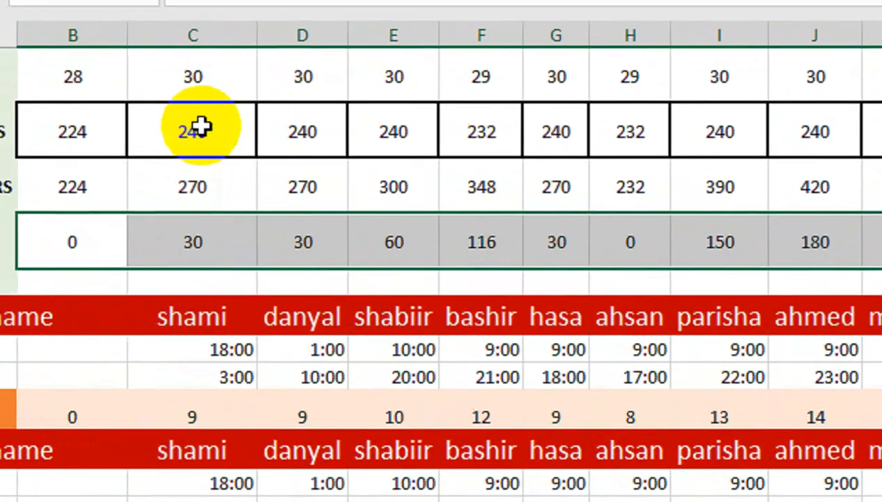
pyautogui.click(161, 187)
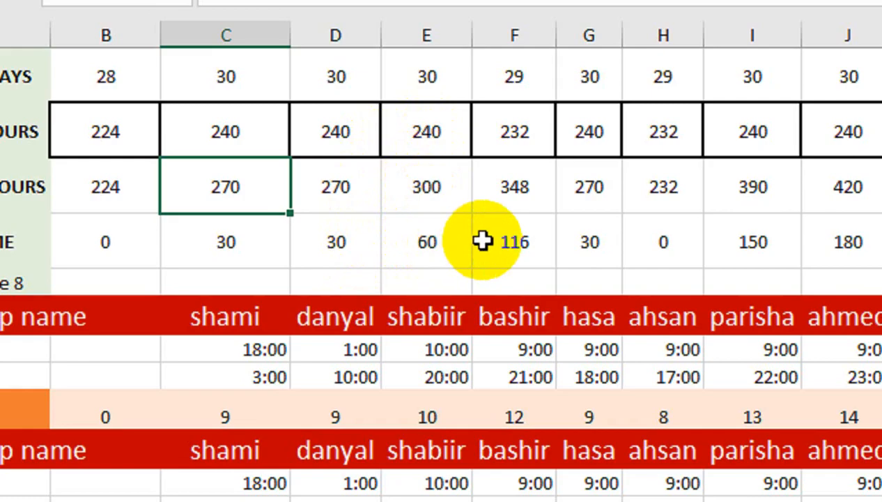
# Apply all borders to the summary values in B1:N4, from present days down to overtime.
pyautogui.moveTo(112, 77); pyautogui.dragTo(881, 242)
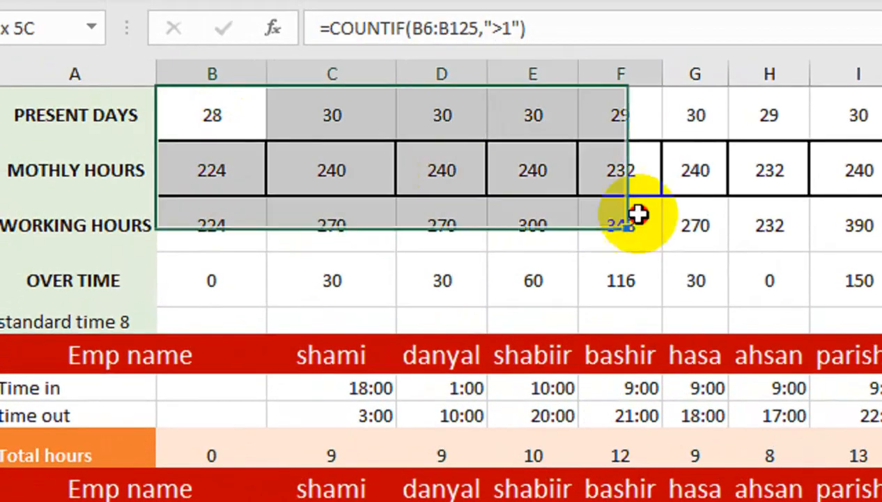
pyautogui.moveTo(825, 280); pyautogui.dragTo(881, 280)
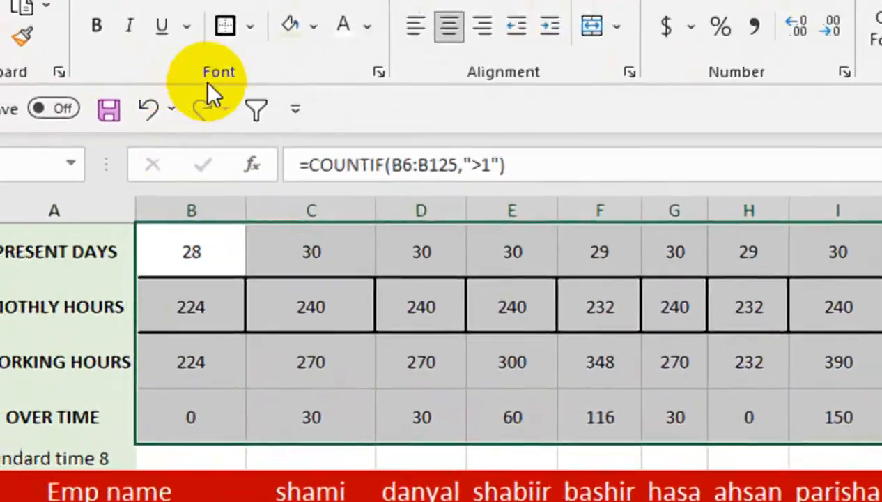
pyautogui.click(0, 0)
pyautogui.click(249, 109)
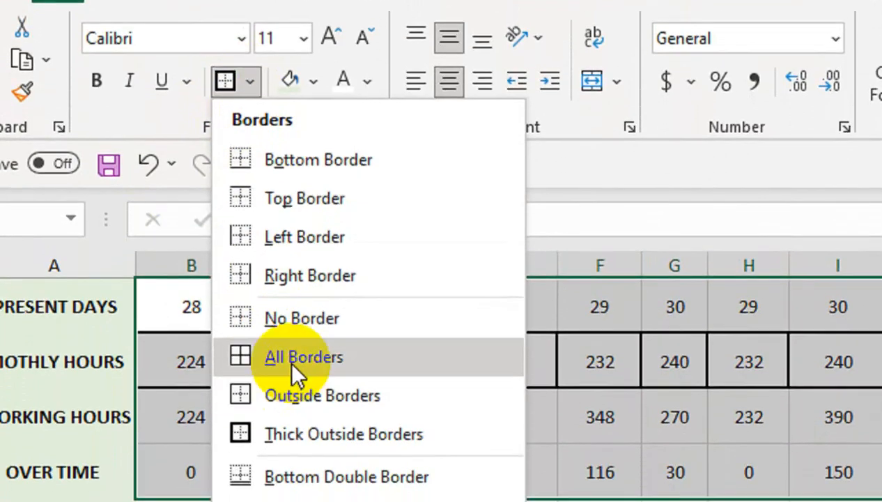
pyautogui.click(293, 382)
pyautogui.click(291, 362)
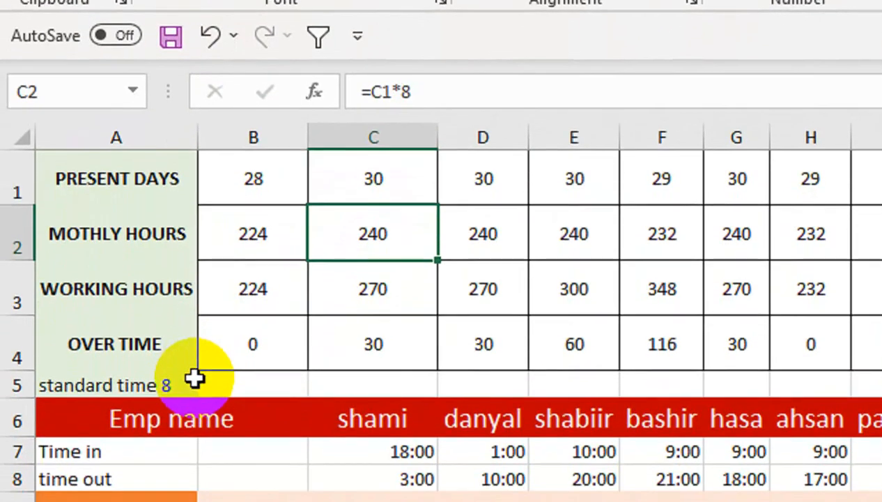
# Set the height of the standard time row 5 to 18 and autofit the heights of summary rows 1 to 4.
pyautogui.click(94, 501)
pyautogui.moveTo(16, 386); pyautogui.dragTo(18, 390)
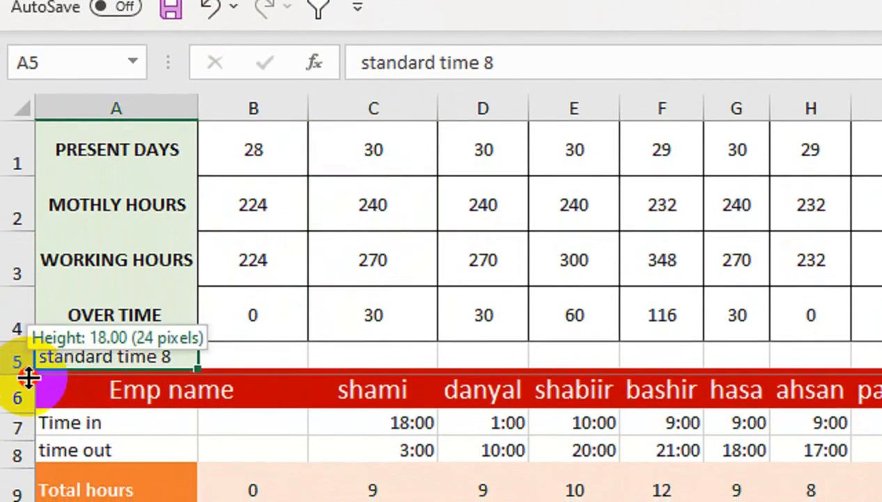
pyautogui.moveTo(16, 160); pyautogui.dragTo(10, 300)
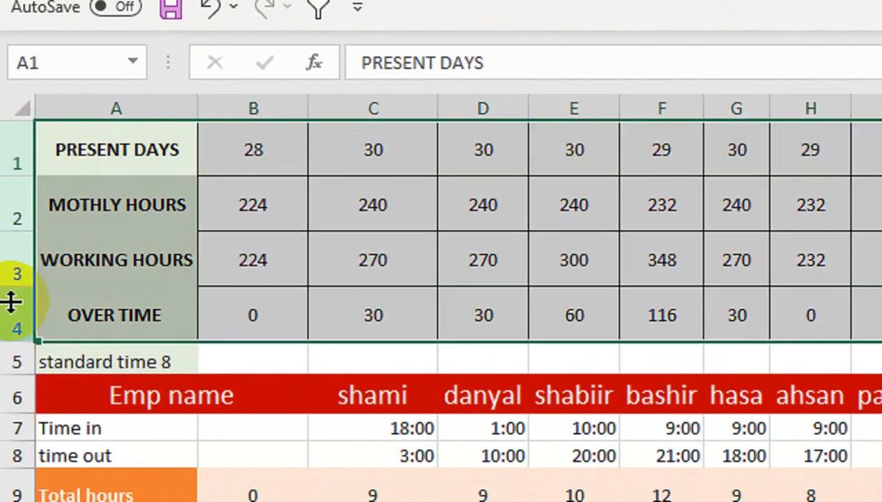
pyautogui.doubleClick(11, 287)
pyautogui.click(422, 287)
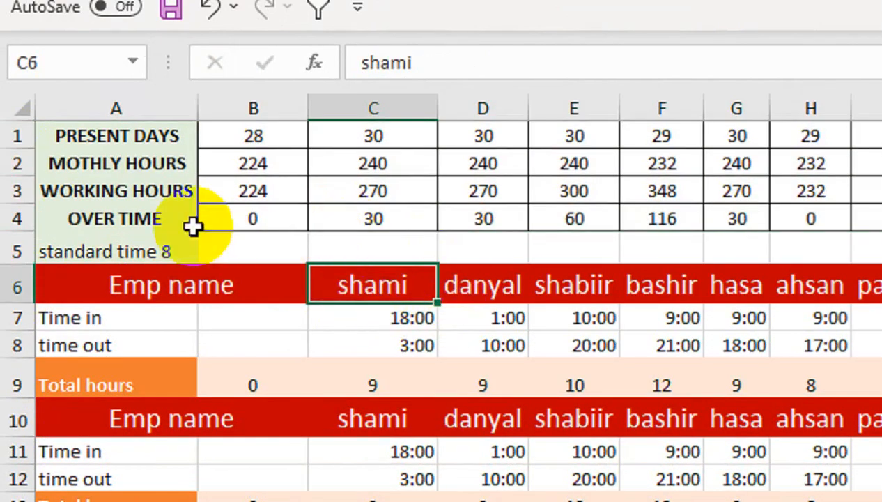
# Increase the height of summary rows 1 to 4 evenly to give their values more space.
pyautogui.moveTo(16, 134); pyautogui.dragTo(22, 136)
pyautogui.moveTo(24, 216); pyautogui.dragTo(21, 220)
pyautogui.click(276, 226)
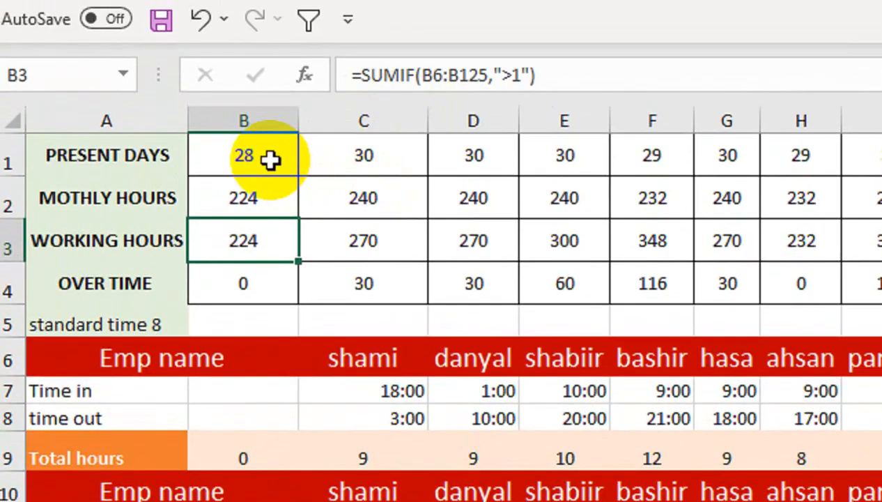
# Open a Less Than highlight rule in conditional formatting for the present days values in B1:N1.
pyautogui.moveTo(271, 159); pyautogui.dragTo(881, 153)
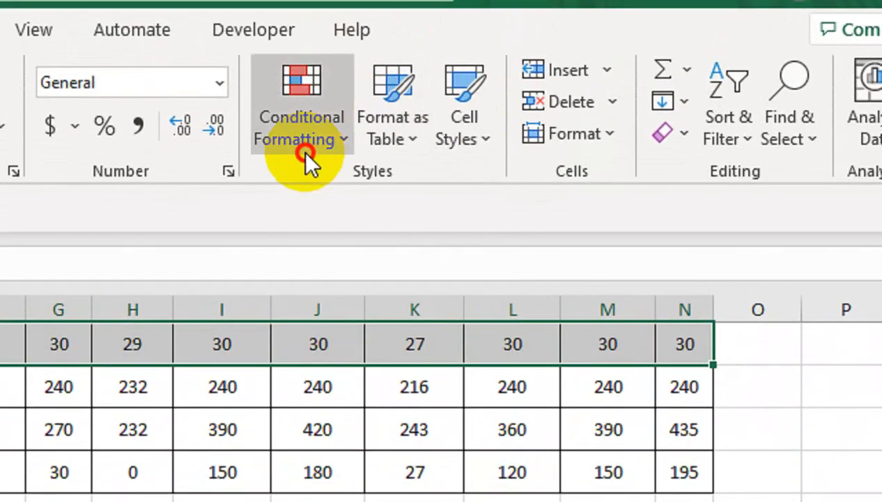
pyautogui.click(302, 59)
pyautogui.click(317, 83)
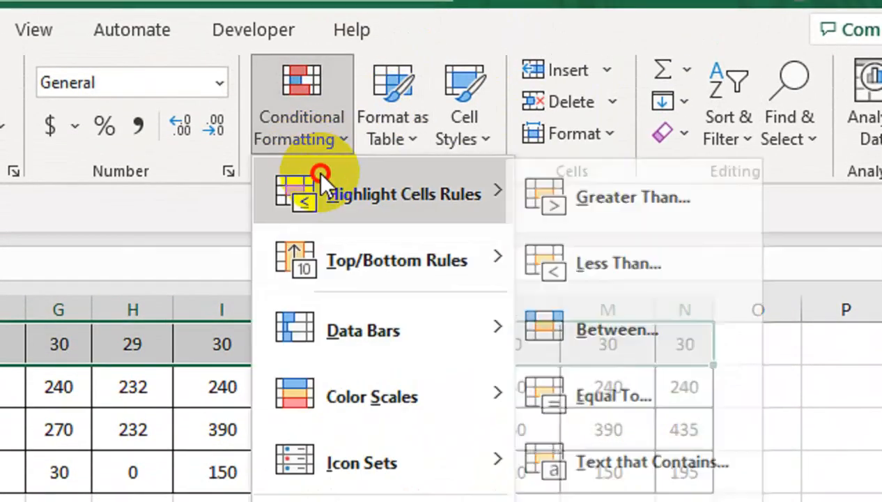
pyautogui.click(625, 293)
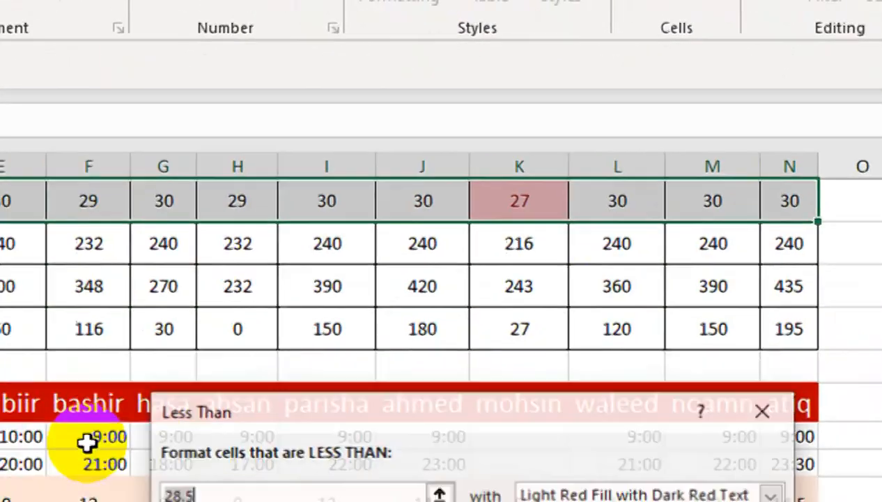